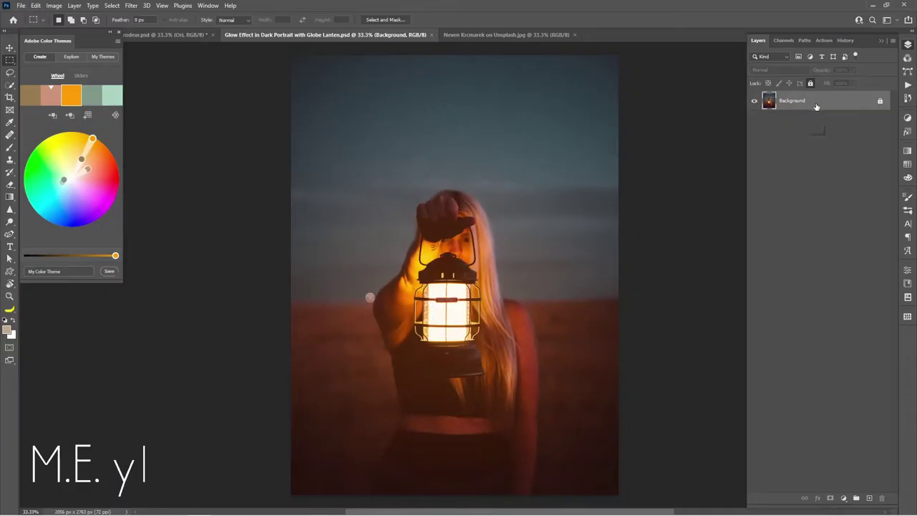
# Duplicate Background into a hidden backup layer named 'Ori', then reselect Background.
pyautogui.hotkey('ctrl', 'j')
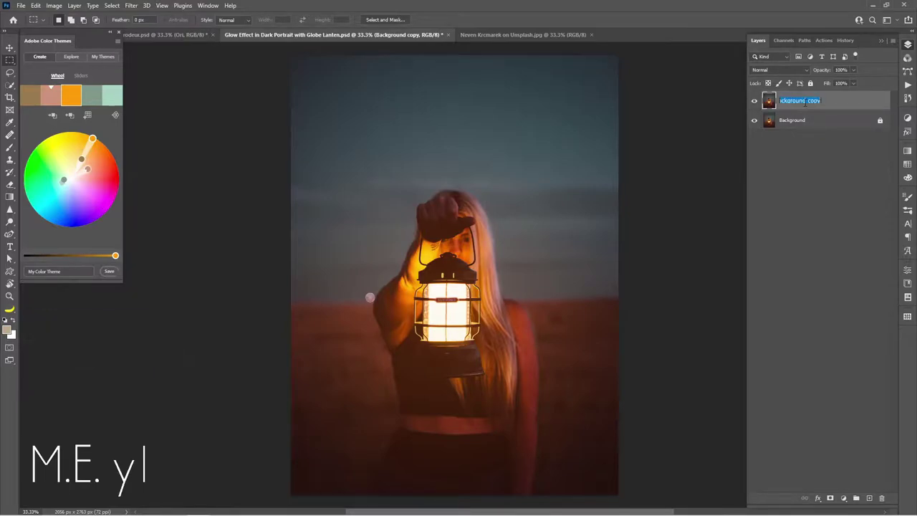
pyautogui.write('Ori')
pyautogui.press('Return')
pyautogui.click(754, 101)
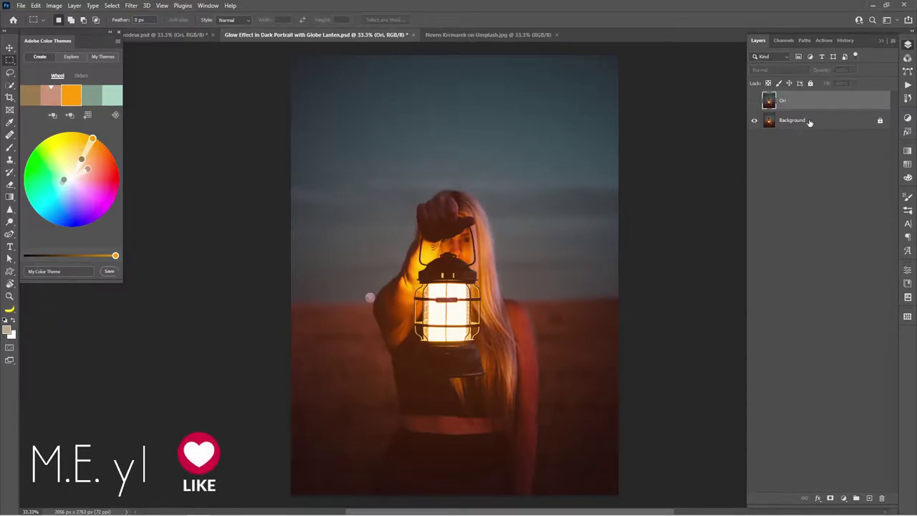
pyautogui.click(797, 121)
# Unlock the moon photo's layer and mask it to a circular selection around the moon.
pyautogui.click(546, 36)
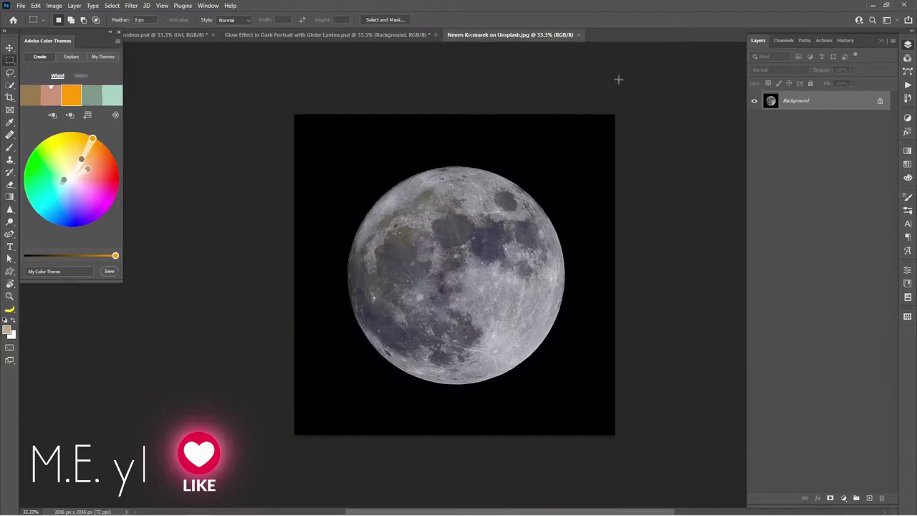
pyautogui.hotkey('shift', 'm')
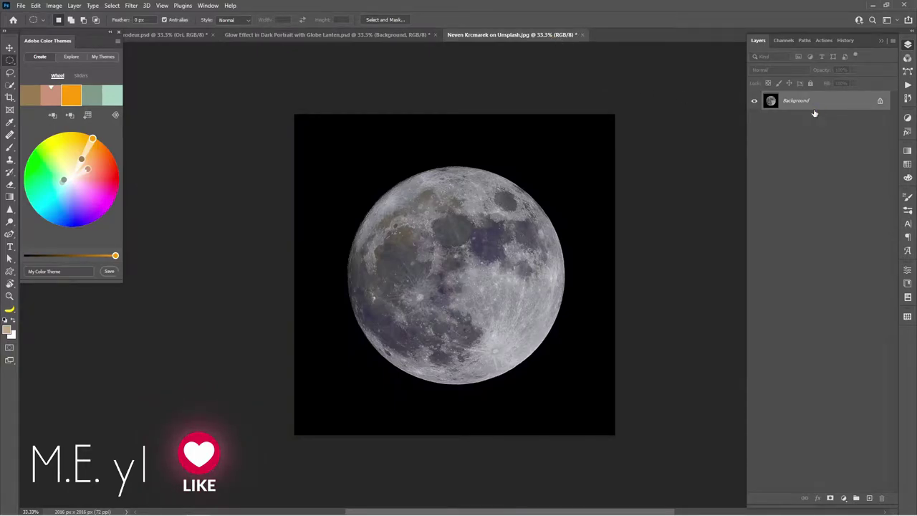
pyautogui.click(881, 102)
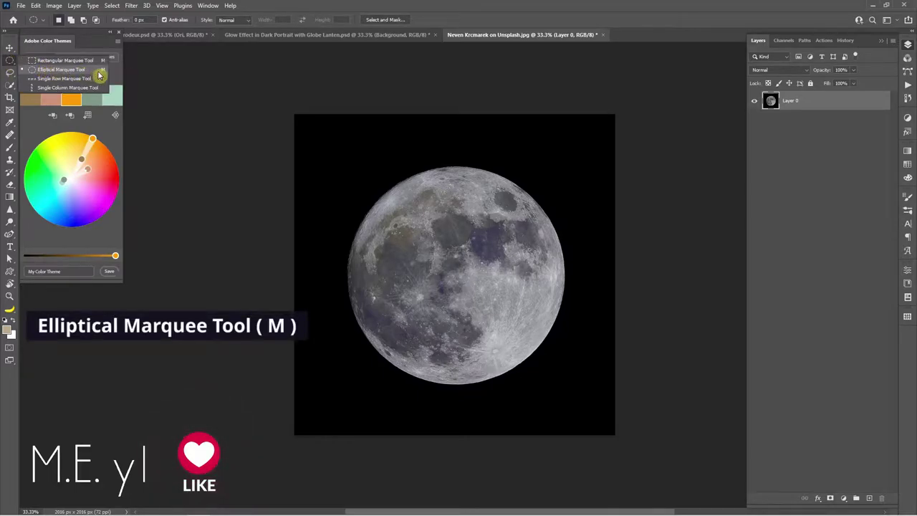
pyautogui.click(99, 72)
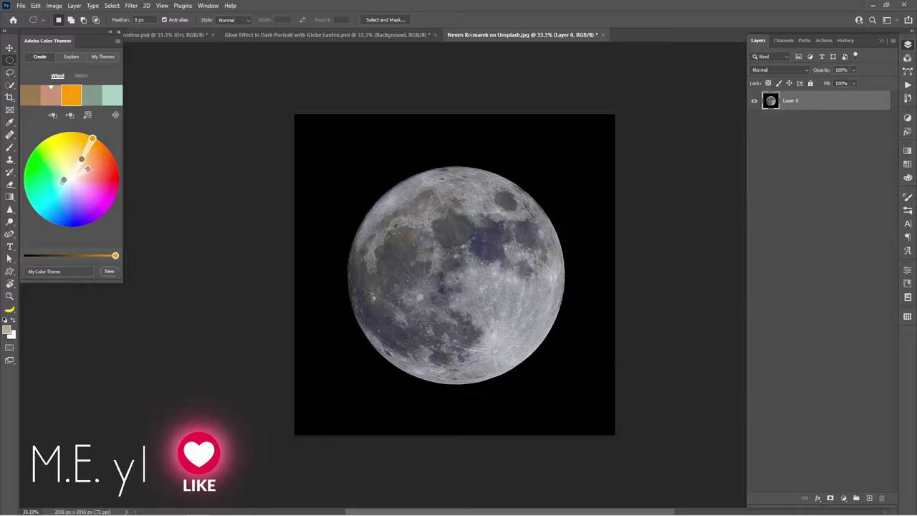
pyautogui.hotkey('alt', 'shift')
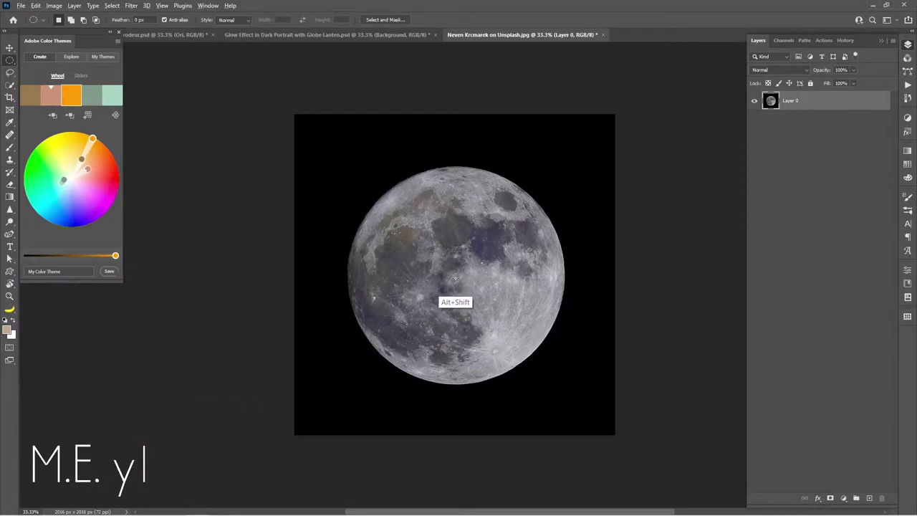
pyautogui.moveTo(455, 277); pyautogui.dragTo(683, 380)
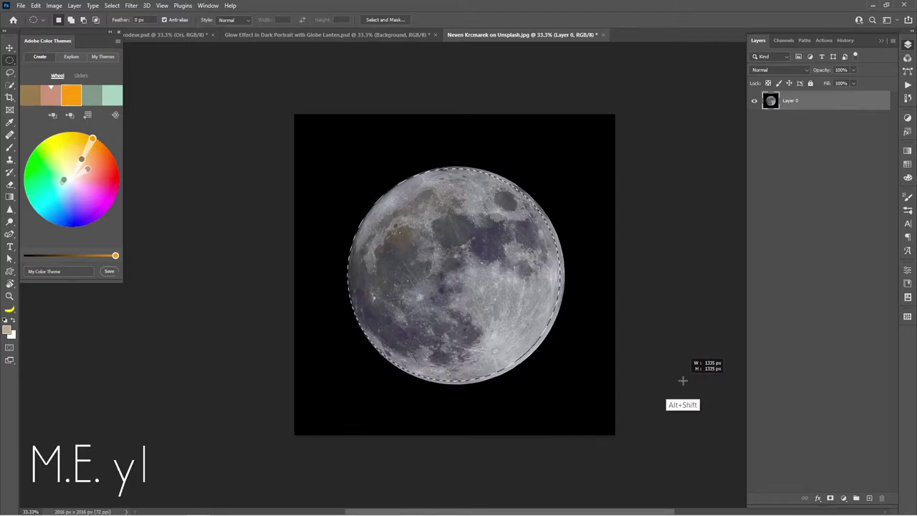
pyautogui.moveTo(683, 381); pyautogui.dragTo(676, 382)
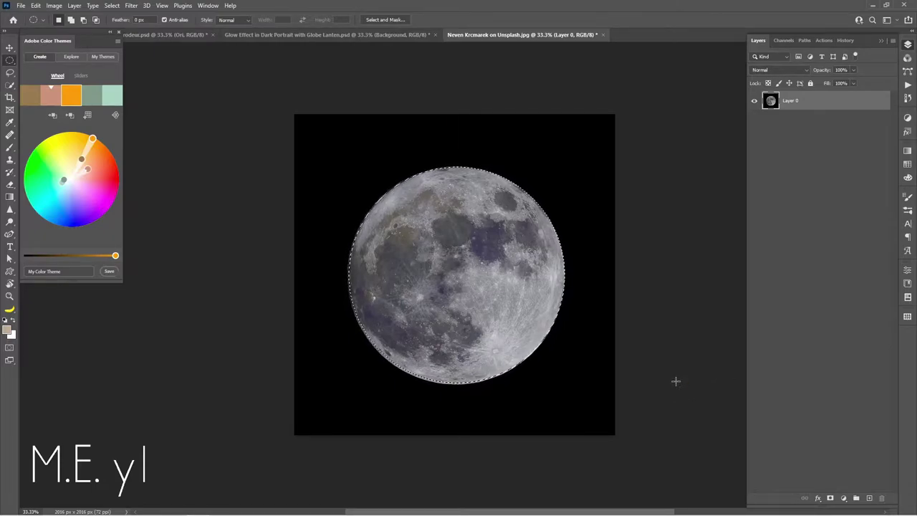
pyautogui.click(830, 499)
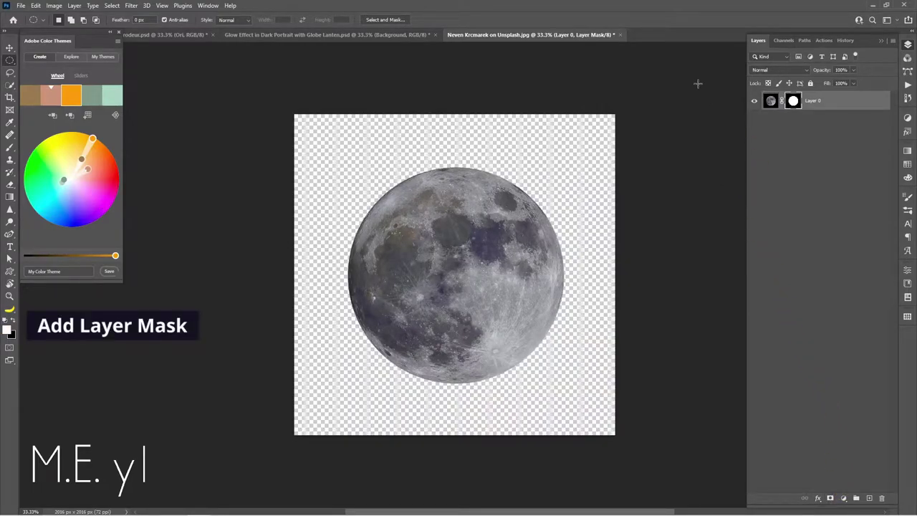
# Drag the masked moon into the lantern portrait as a new layer.
pyautogui.press('v')
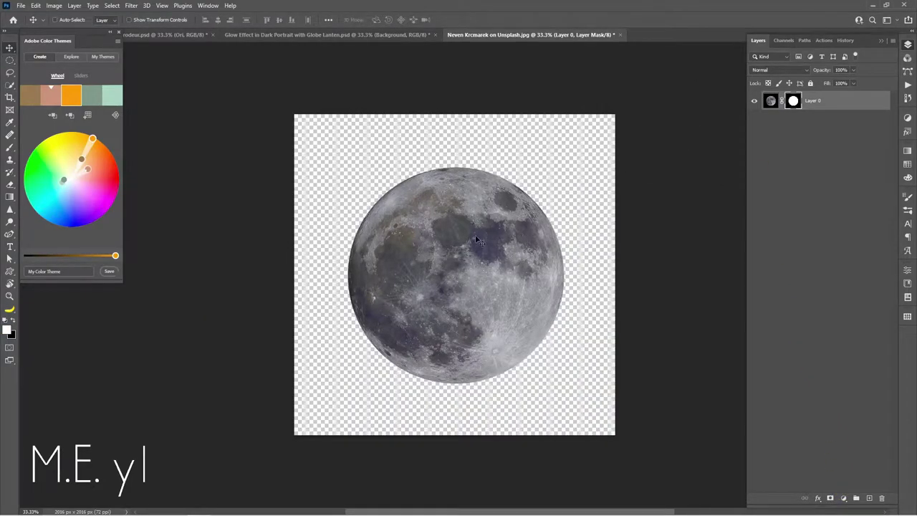
pyautogui.moveTo(467, 258)
pyautogui.mouseDown()
pyautogui.moveTo(349, 49)
pyautogui.moveTo(387, 115)
pyautogui.mouseUp()
pyautogui.moveTo(473, 315); pyautogui.dragTo(483, 325)
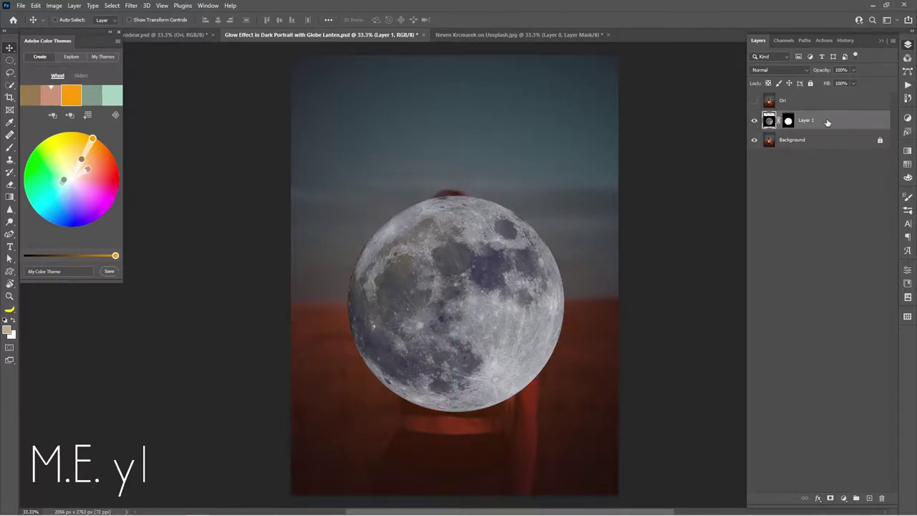
# Duplicate the moon layer, name the top copy Globe, and apply its layer mask.
pyautogui.moveTo(827, 121); pyautogui.dragTo(810, 147)
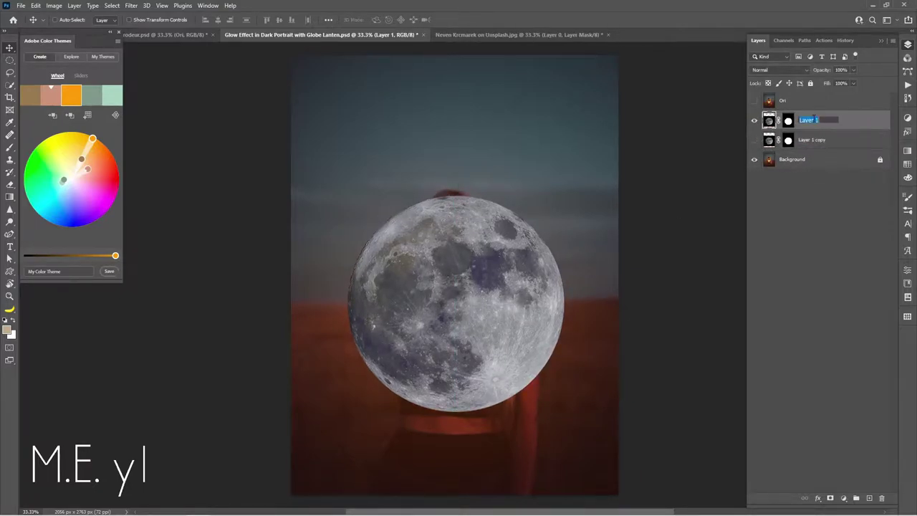
pyautogui.write('Globe')
pyautogui.press('Return')
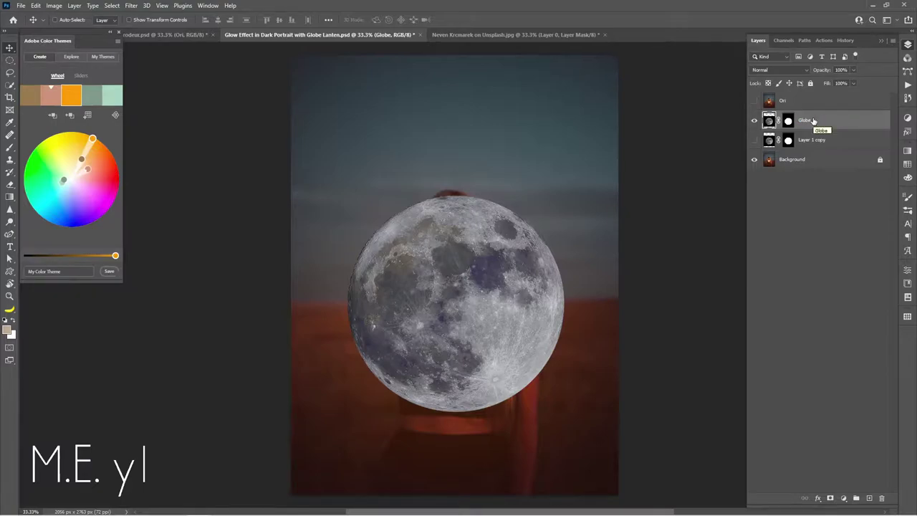
pyautogui.rightClick(790, 120)
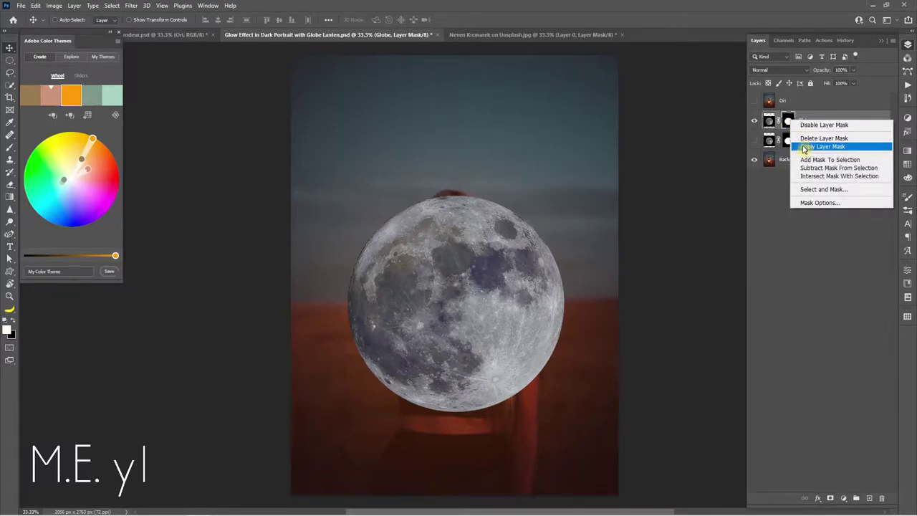
pyautogui.click(804, 147)
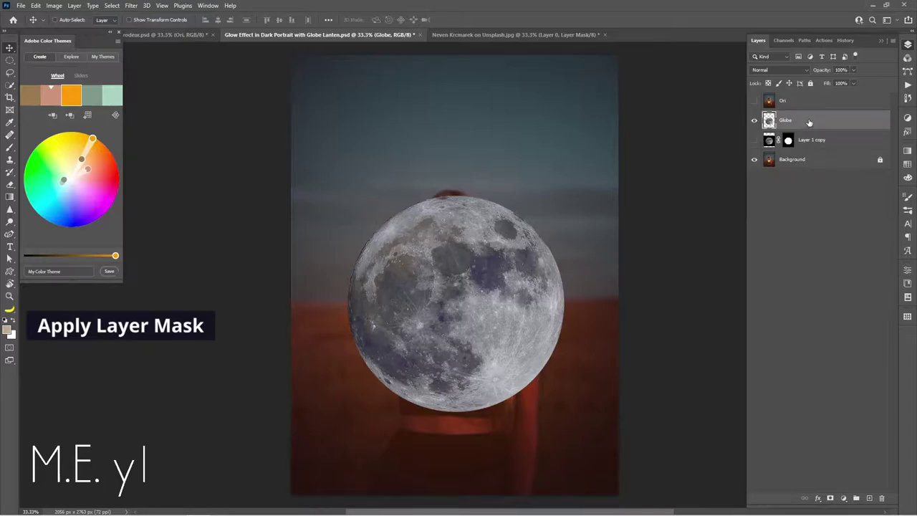
# Convert Globe to a Smart Object and hide it.
pyautogui.rightClick(809, 121)
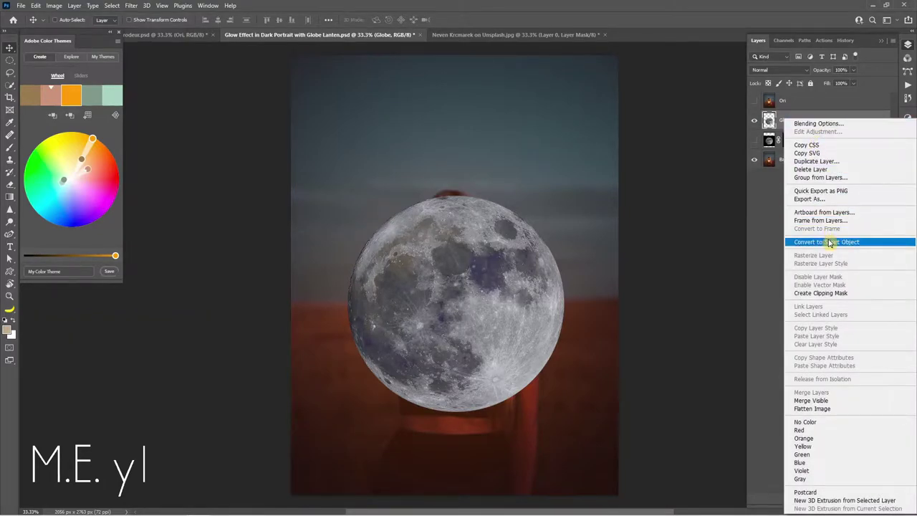
pyautogui.click(829, 243)
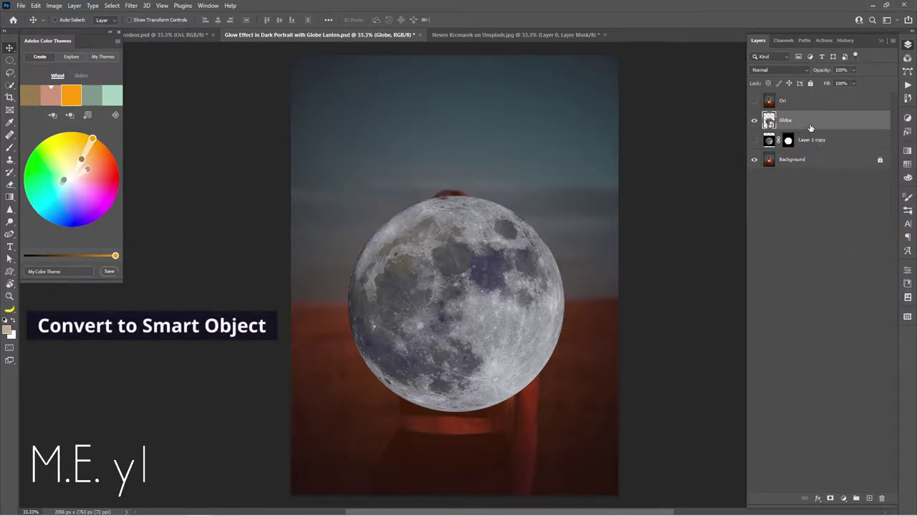
pyautogui.click(754, 120)
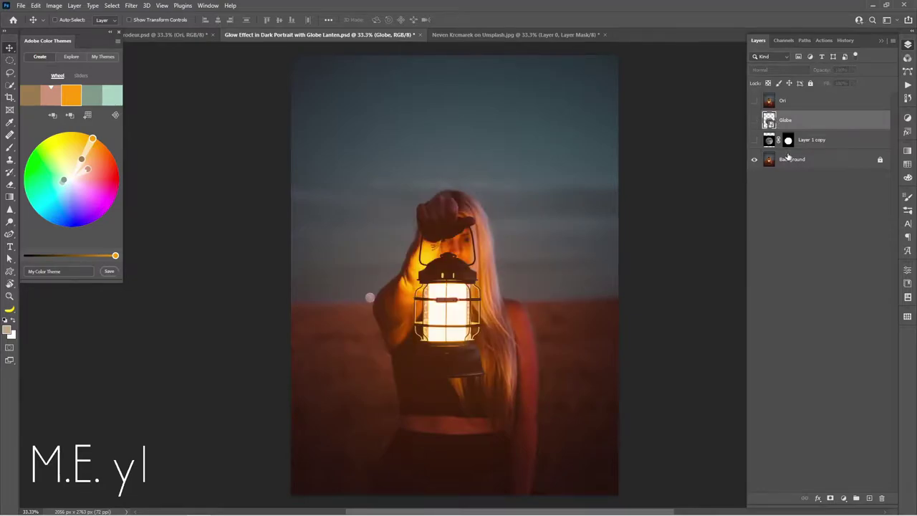
# Duplicate Background twice as Top Lantern and Bottom Lantern, moving Top Lantern above Globe.
pyautogui.click(790, 159)
pyautogui.hotkey('ctrl', 'j')
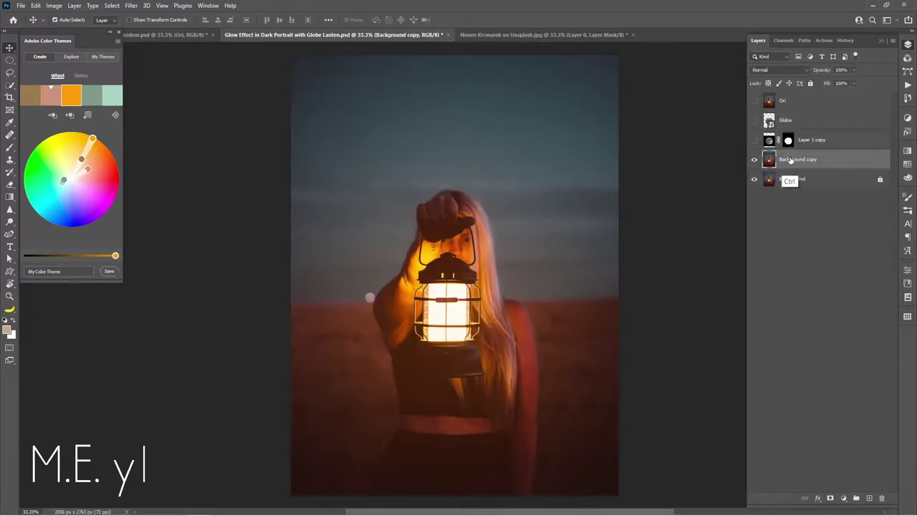
pyautogui.hotkey('ctrl', 'j')
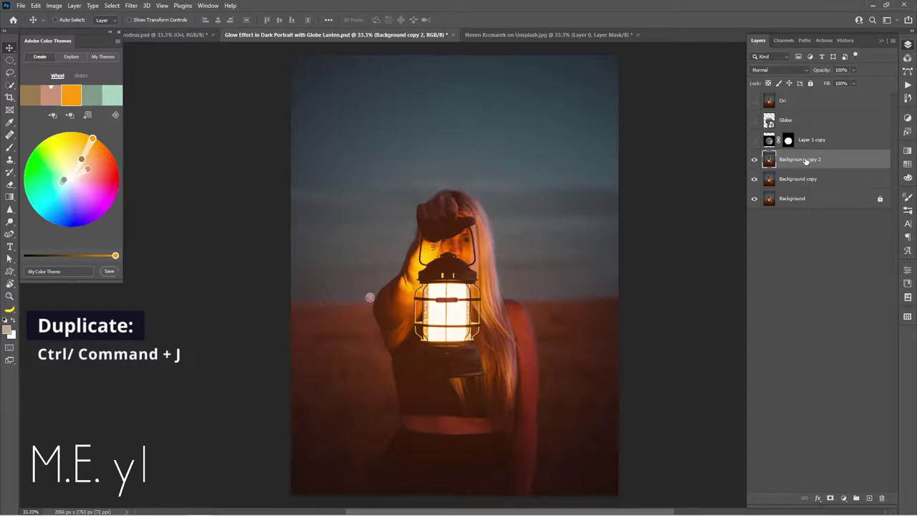
pyautogui.doubleClick(806, 160)
pyautogui.press('Return')
pyautogui.doubleClick(797, 179)
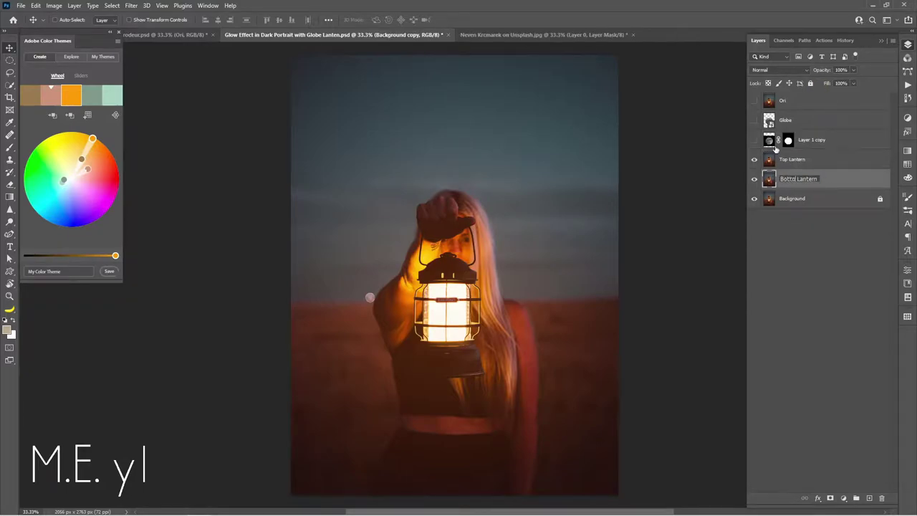
pyautogui.write('Bottom Lantern')
pyautogui.press('Return')
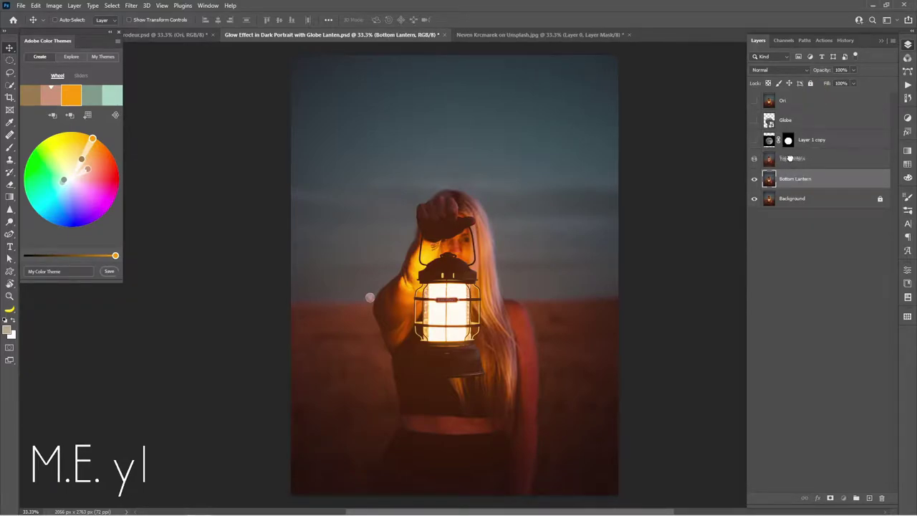
pyautogui.moveTo(791, 158); pyautogui.dragTo(792, 129)
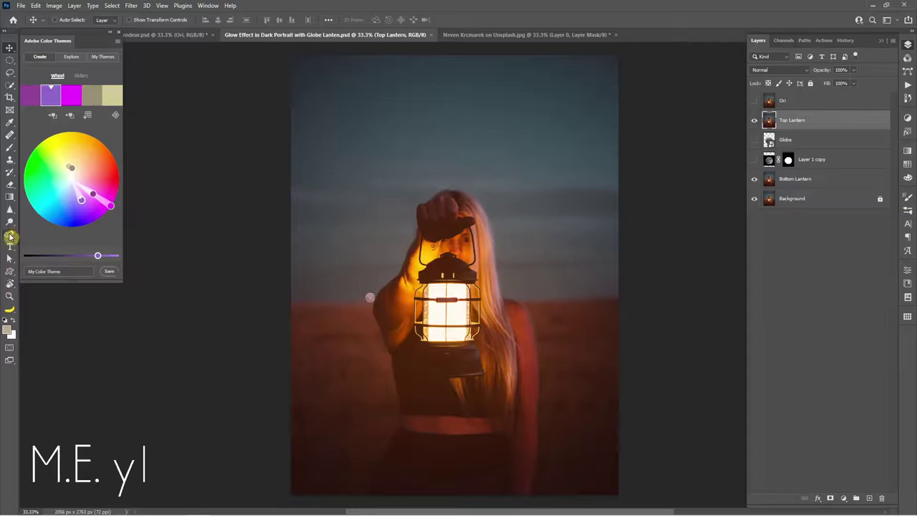
# Trace the lantern's top cap with the Curvature Pen tool.
pyautogui.click(10, 237)
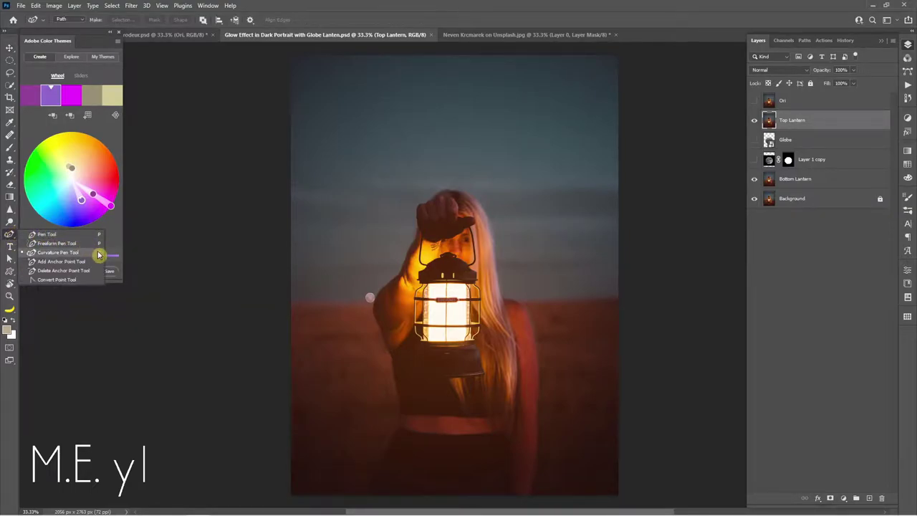
pyautogui.click(99, 255)
pyautogui.scroll(8, 479, 305)
pyautogui.moveTo(539, 305); pyautogui.dragTo(569, 313)
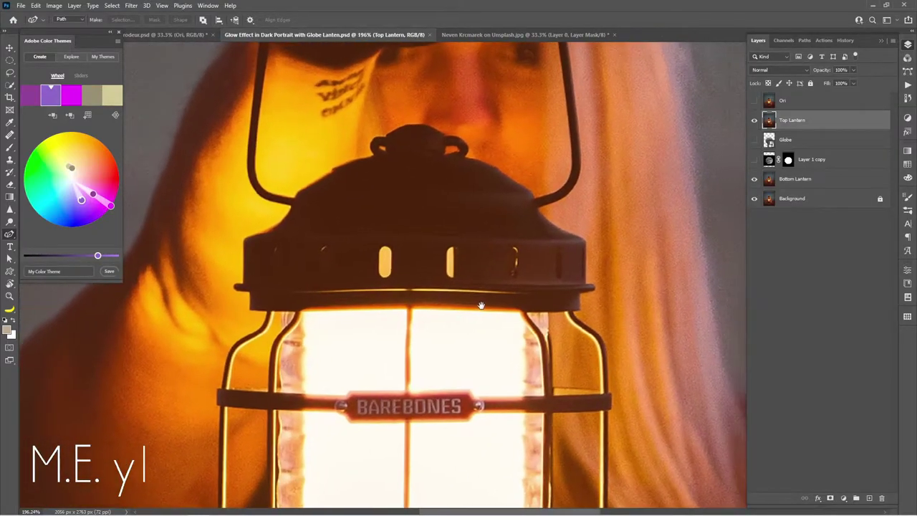
pyautogui.click(242, 282)
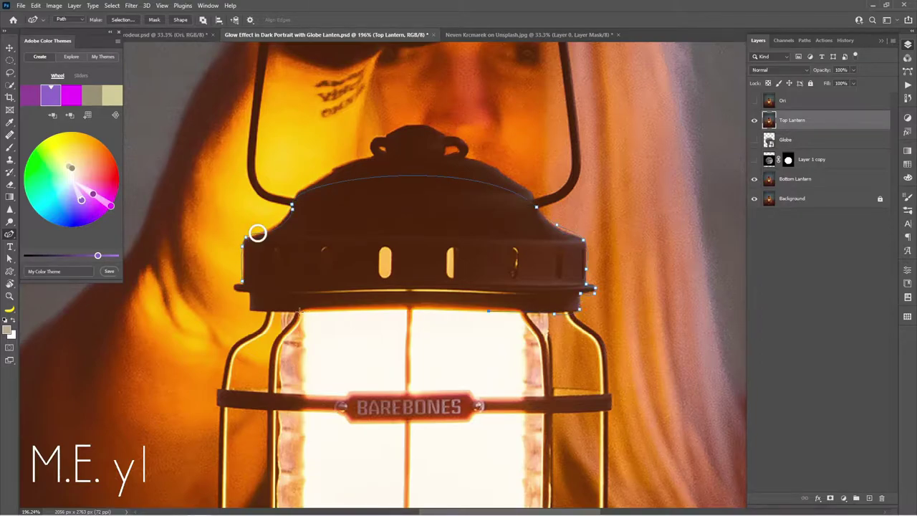
pyautogui.scroll(-2, 265, 306)
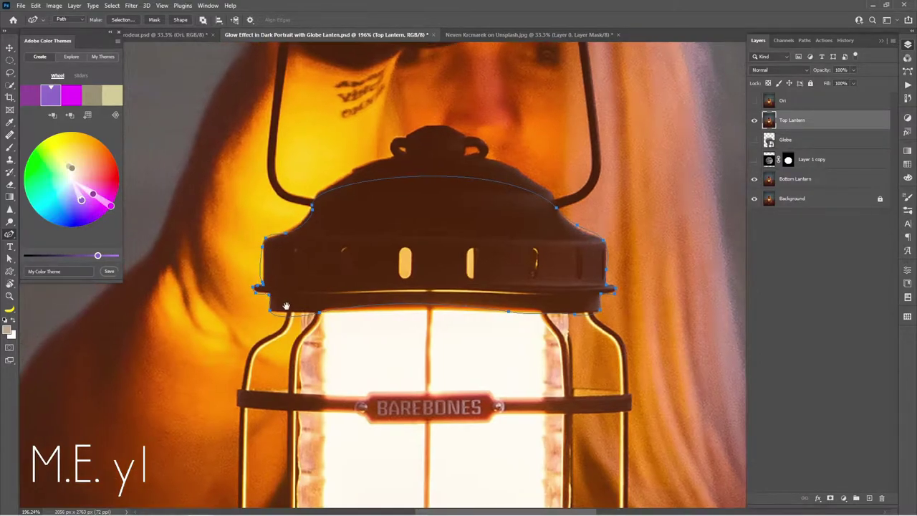
pyautogui.scroll(4, 261, 324)
pyautogui.hscroll(3, 273, 344)
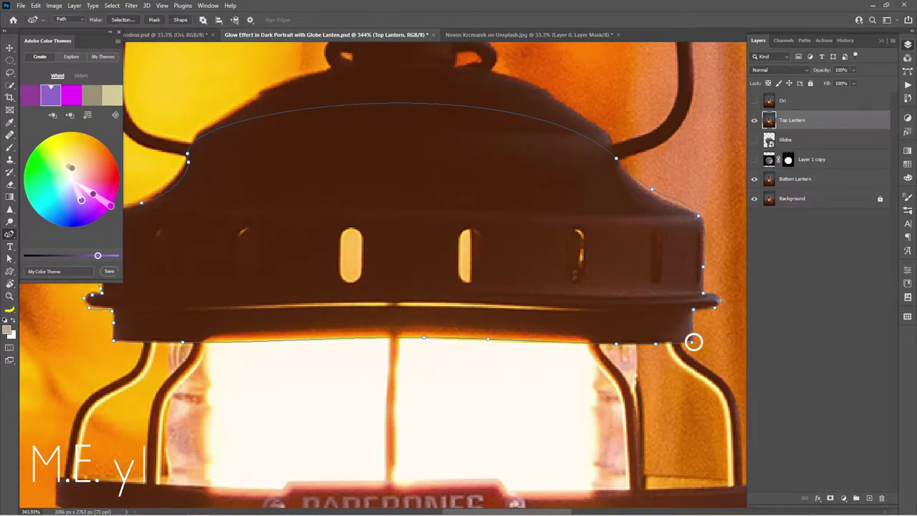
pyautogui.scroll(1, 721, 289)
pyautogui.scroll(1, 721, 290)
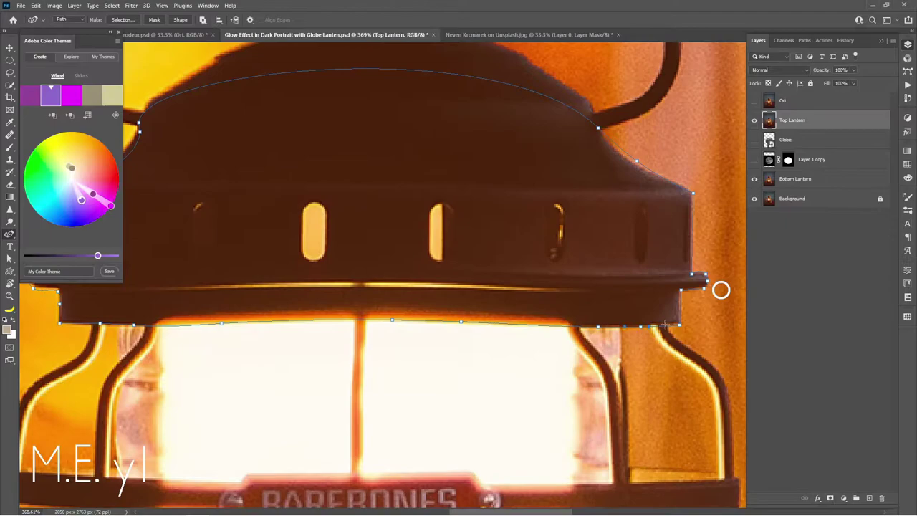
pyautogui.scroll(-3, 618, 311)
pyautogui.scroll(-3, 618, 311)
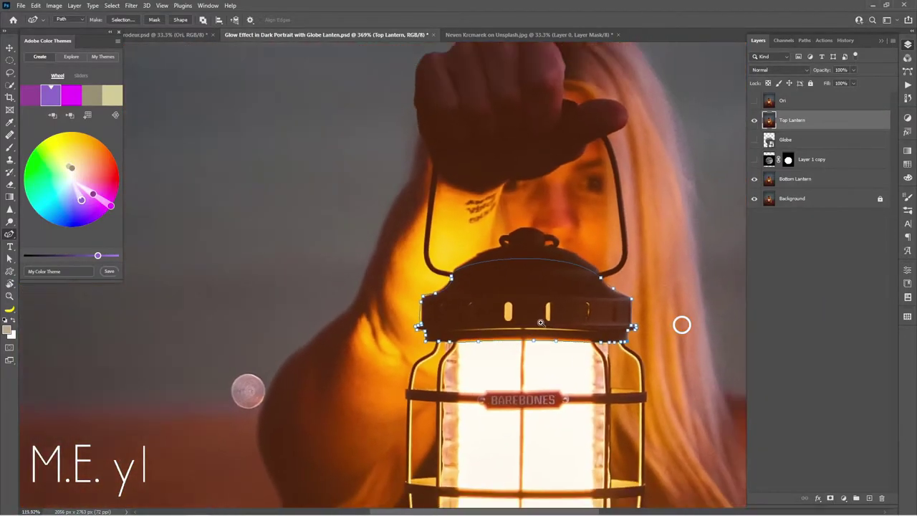
pyautogui.scroll(-2, 573, 294)
pyautogui.scroll(-2, 524, 276)
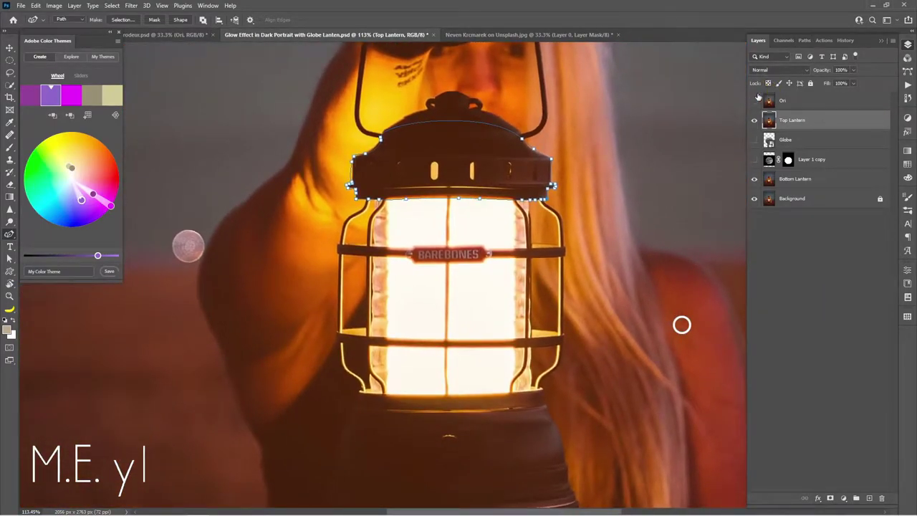
# Turn the top-cap path into a Feather 0 selection and use it to mask Top Lantern.
pyautogui.rightClick(477, 167)
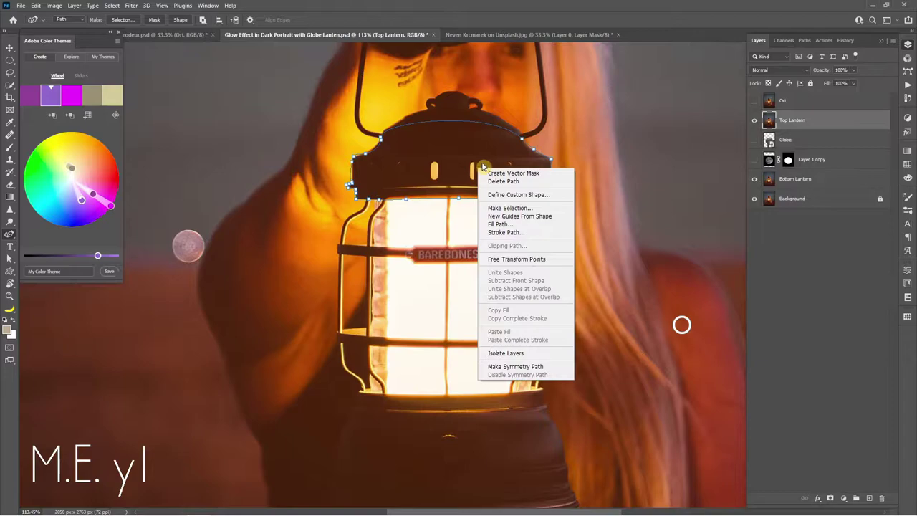
pyautogui.click(524, 208)
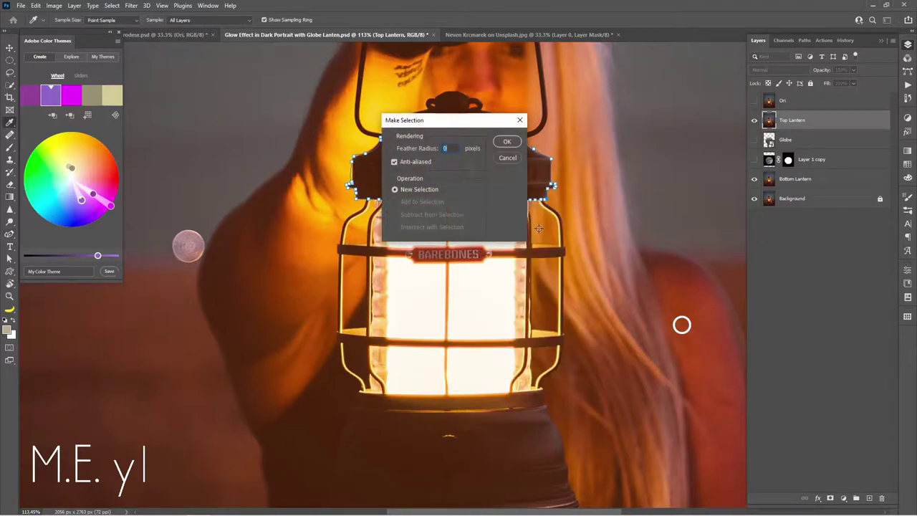
pyautogui.click(512, 146)
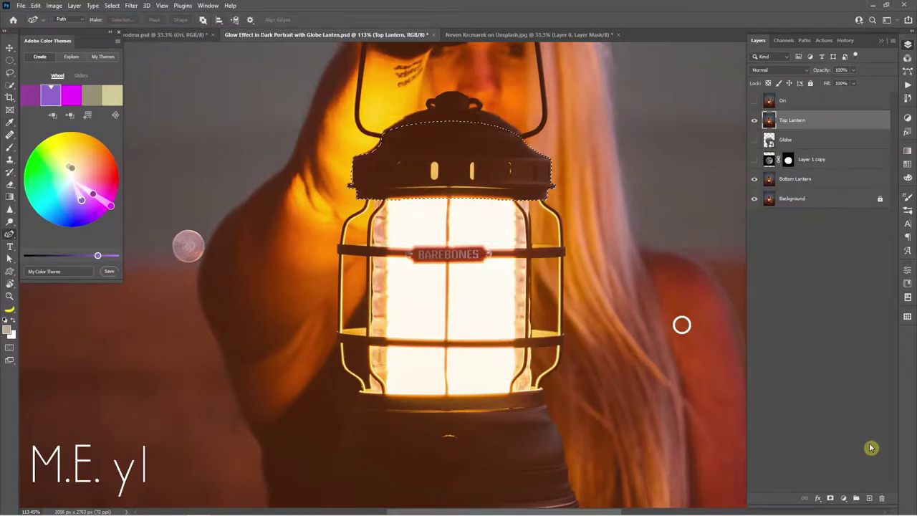
pyautogui.click(831, 498)
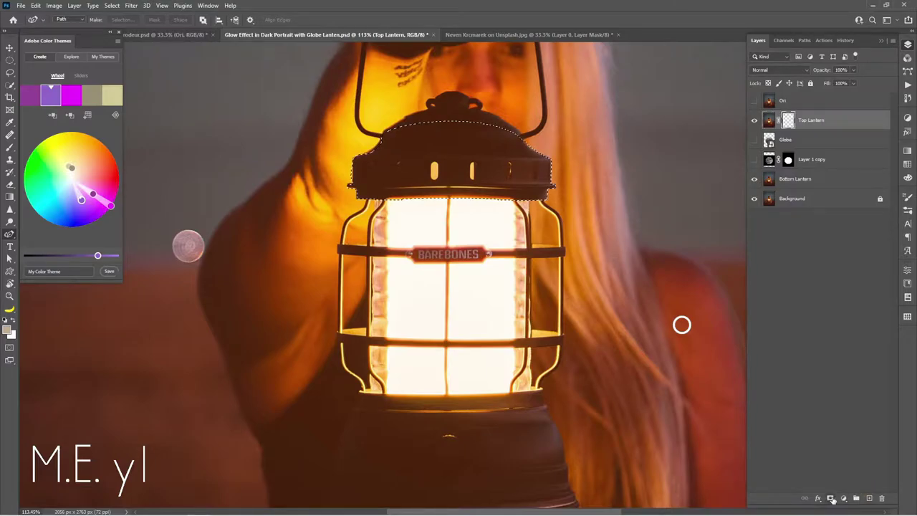
pyautogui.keyDown('alt'); pyautogui.click(788, 123); pyautogui.keyUp('alt')
pyautogui.keyDown('alt'); pyautogui.click(789, 121); pyautogui.keyUp('alt')
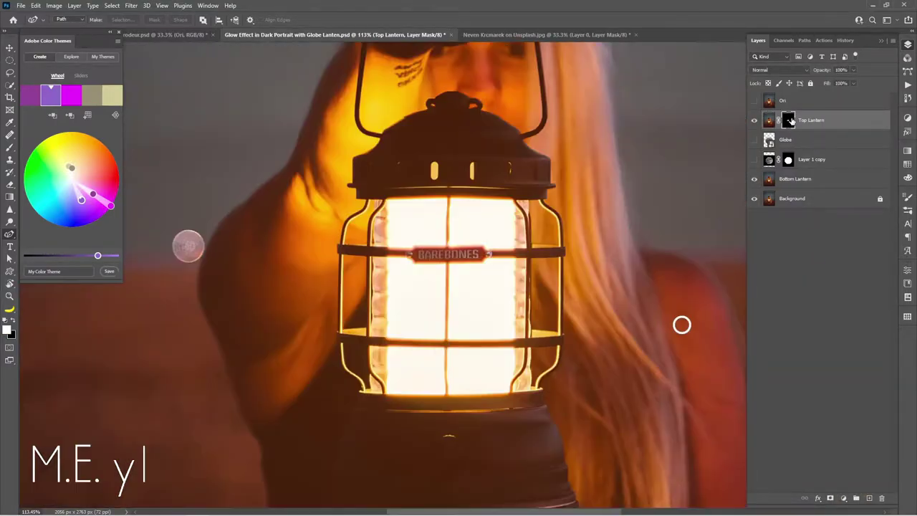
# Select the Bottom Lantern layer and zoom in on the lantern's bottom base.
pyautogui.click(807, 184)
pyautogui.scroll(-3, 573, 236)
pyautogui.scroll(-1, 562, 215)
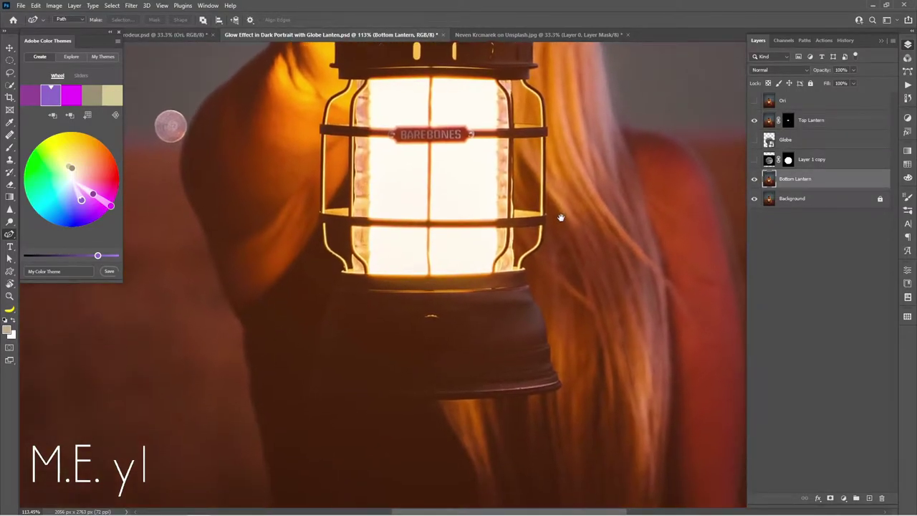
pyautogui.moveTo(542, 317)
pyautogui.mouseDown()
pyautogui.moveTo(581, 308)
pyautogui.moveTo(692, 222)
pyautogui.mouseUp()
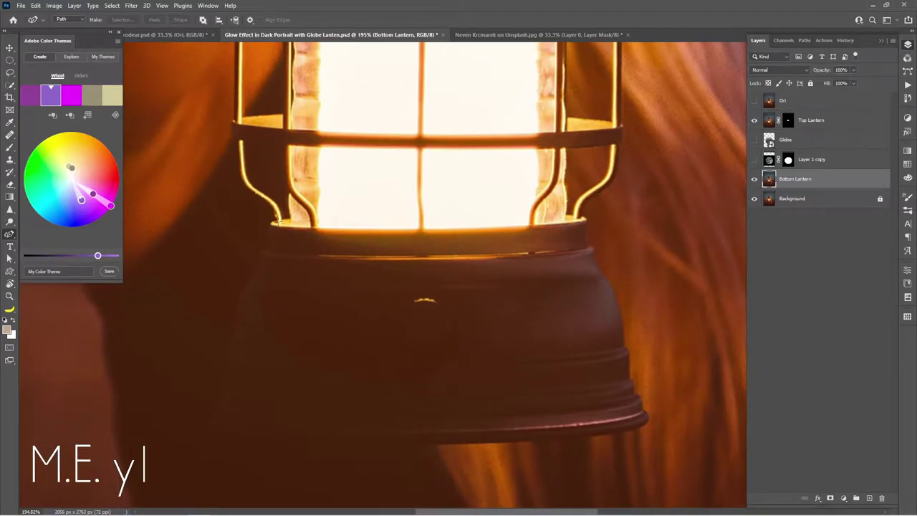
pyautogui.scroll(1, 278, 222)
# Trace a closed pen path around the lantern's bottom base, curving the rim segment.
pyautogui.moveTo(272, 222); pyautogui.dragTo(640, 219)
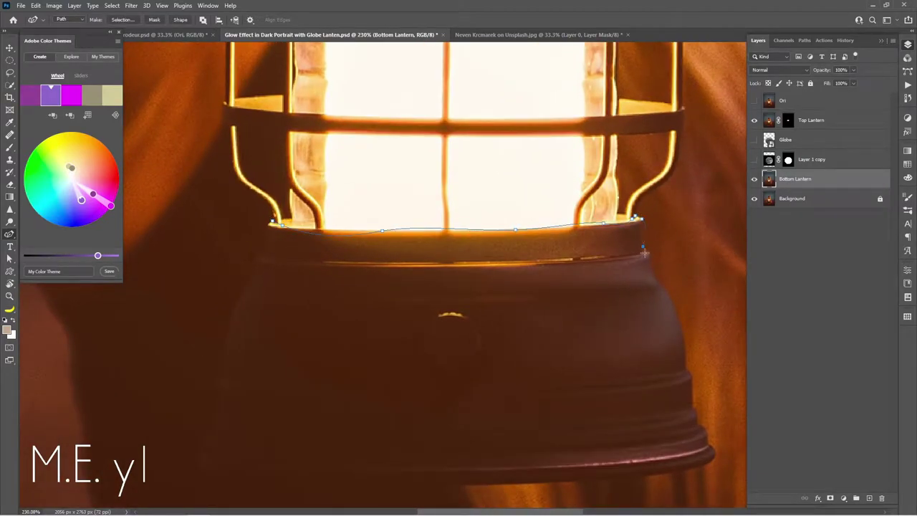
pyautogui.click(718, 453)
pyautogui.click(707, 466)
pyautogui.click(445, 487)
pyautogui.click(206, 476)
pyautogui.click(197, 464)
pyautogui.click(203, 441)
pyautogui.click(230, 283)
pyautogui.click(262, 242)
pyautogui.scroll(2, 266, 215)
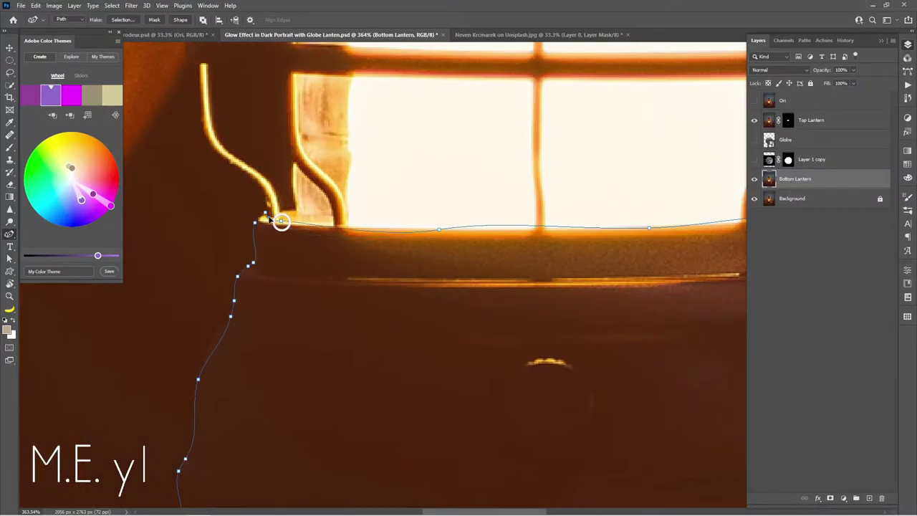
pyautogui.click(281, 220)
pyautogui.hscroll(3, 430, 228)
pyautogui.moveTo(571, 228); pyautogui.dragTo(664, 219)
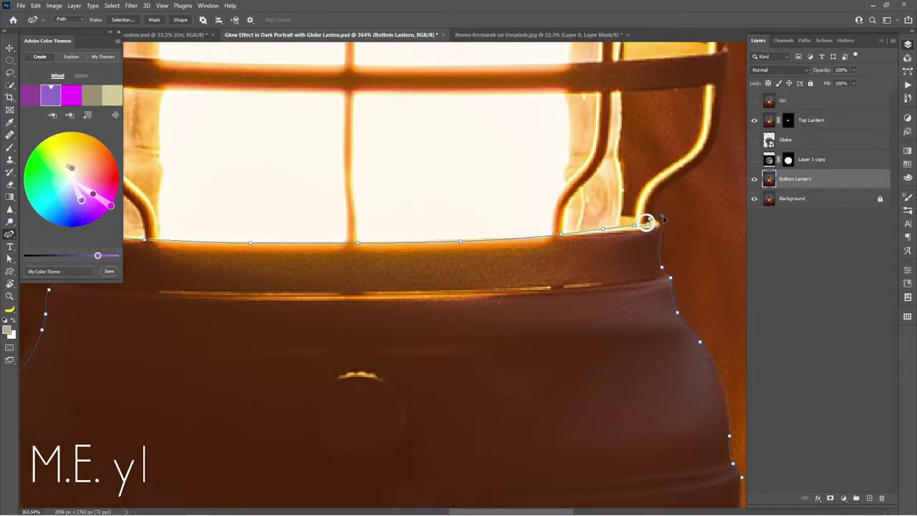
pyautogui.scroll(-3, 615, 343)
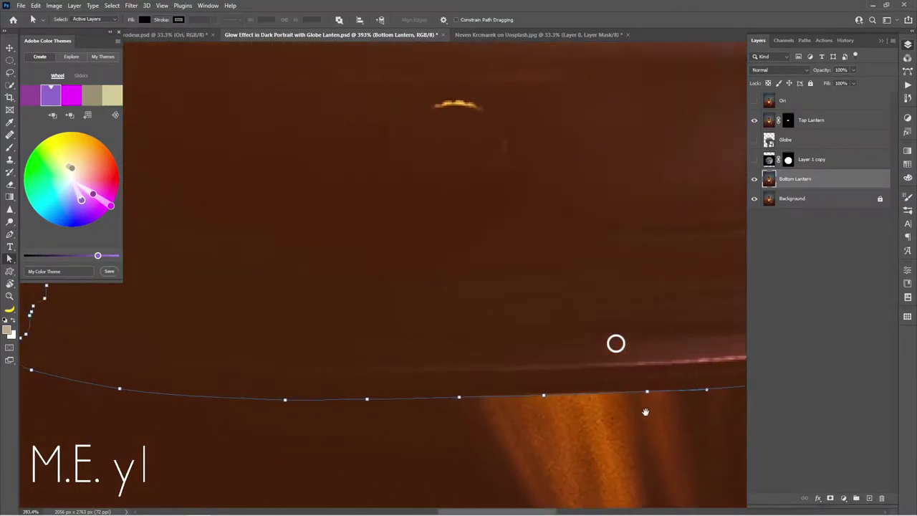
pyautogui.scroll(-3, 615, 343)
pyautogui.scroll(-2, 615, 343)
pyautogui.press('a')
# Turn the base path into a Feather 0 selection and use it to mask Bottom Lantern.
pyautogui.rightClick(491, 301)
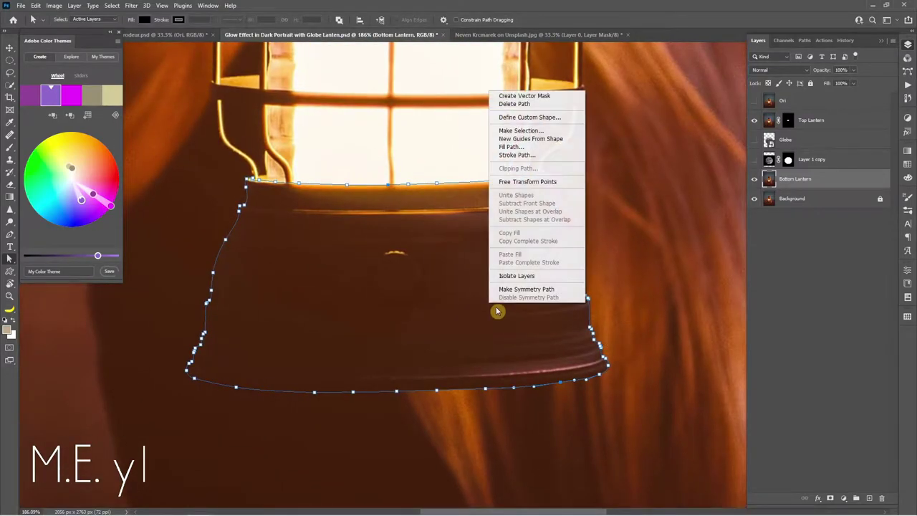
pyautogui.click(563, 131)
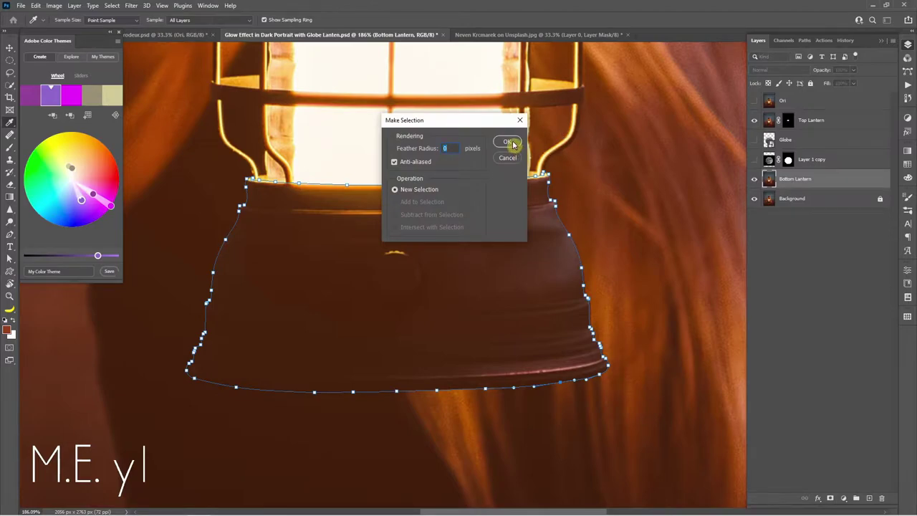
pyautogui.click(509, 142)
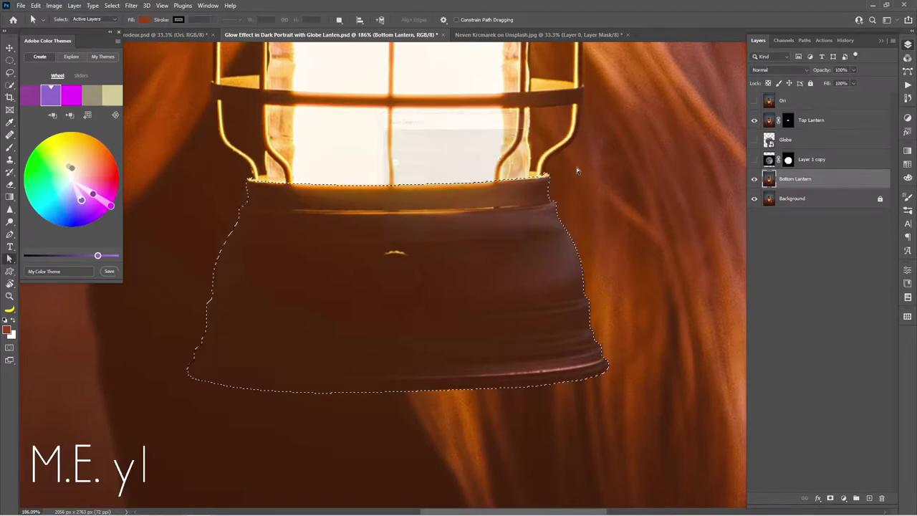
pyautogui.click(831, 500)
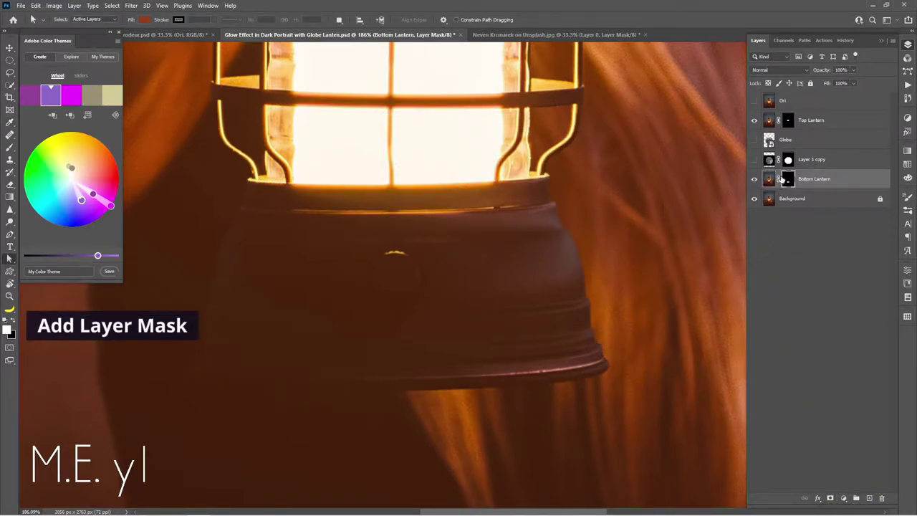
pyautogui.keyDown('alt'); pyautogui.click(789, 180); pyautogui.keyUp('alt')
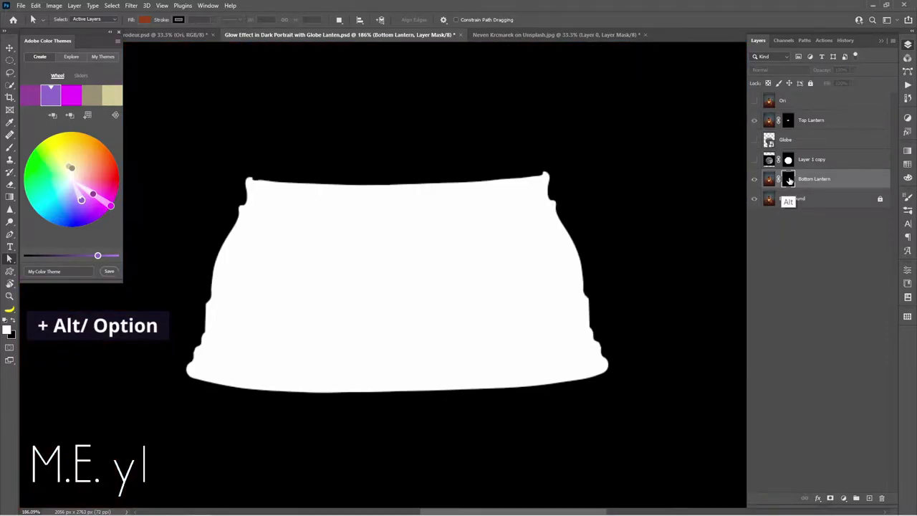
pyautogui.keyDown('alt'); pyautogui.click(789, 181); pyautogui.keyUp('alt')
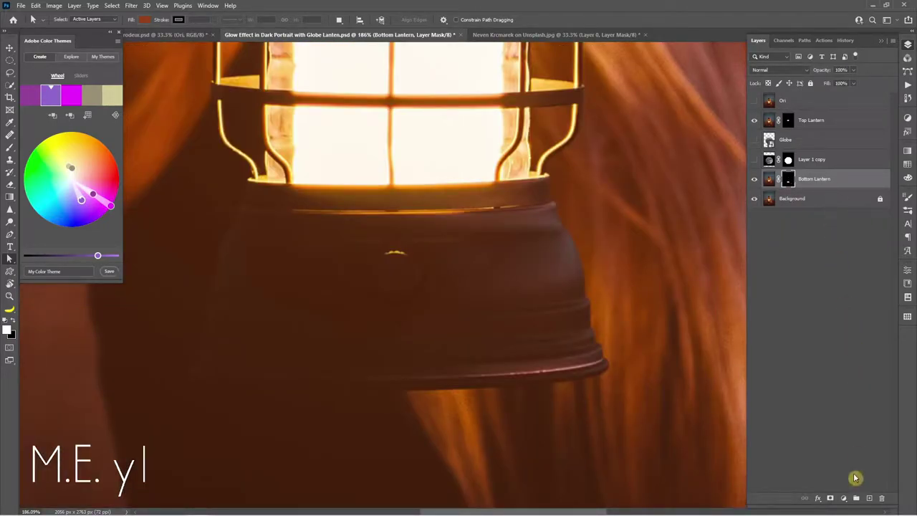
# Create a dark grey #514e4c Solid Color fill layer.
pyautogui.click(845, 500)
pyautogui.click(852, 334)
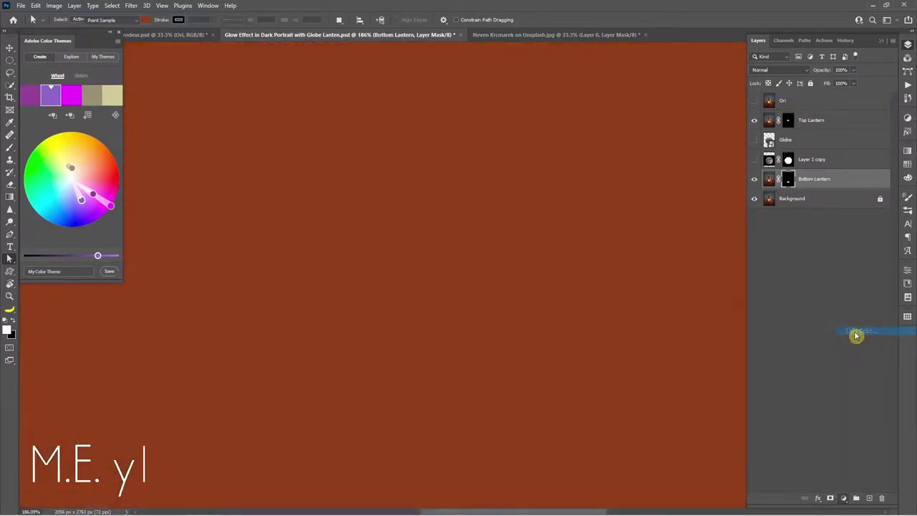
pyautogui.click(631, 415)
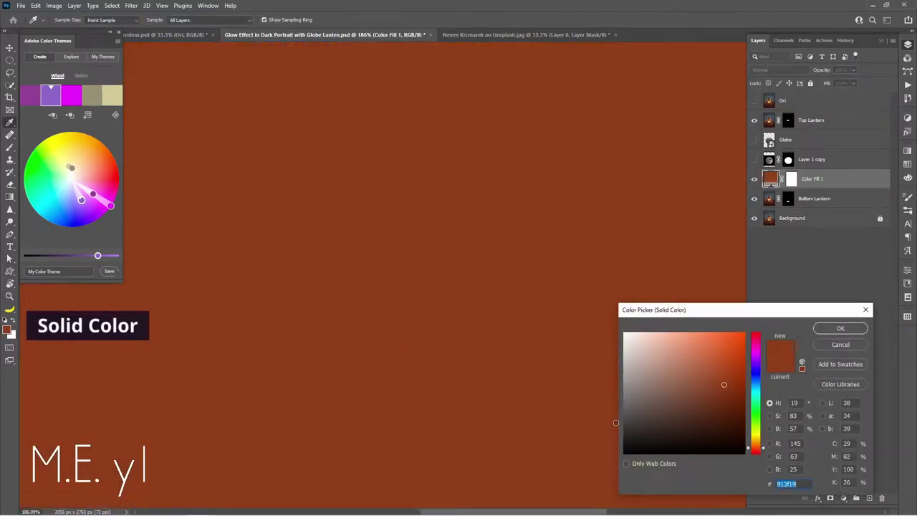
pyautogui.click(839, 328)
# Move Color Fill 1 below Bottom Lantern, hide it, and select Background.
pyautogui.moveTo(823, 181); pyautogui.dragTo(748, 207)
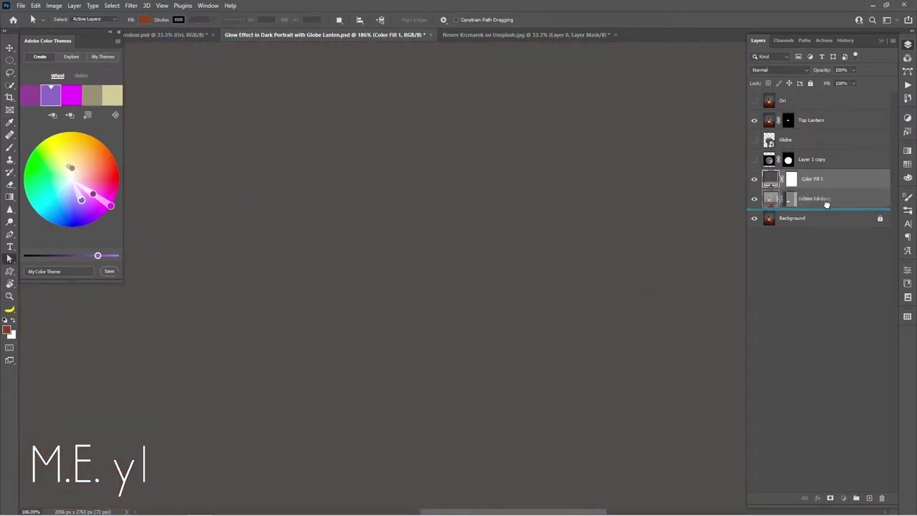
pyautogui.hotkey('ctrl', '0')
pyautogui.click(754, 200)
pyautogui.press('s')
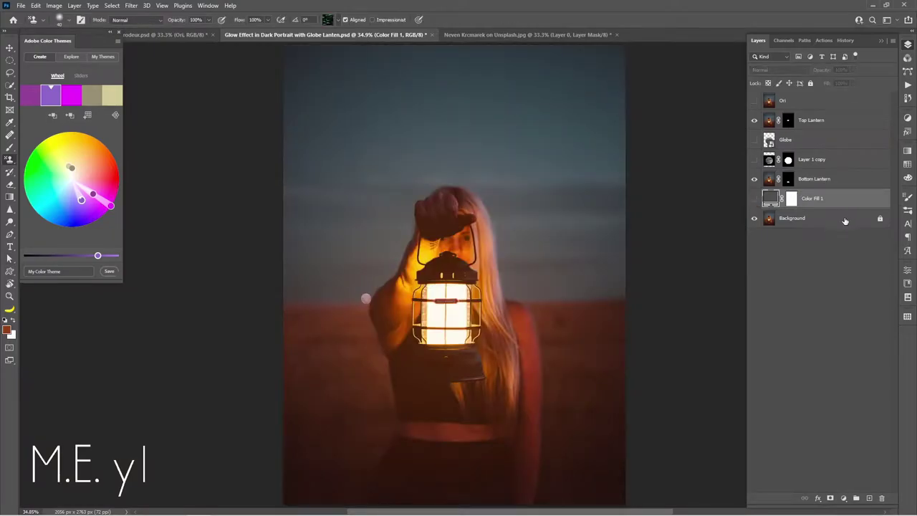
pyautogui.click(850, 221)
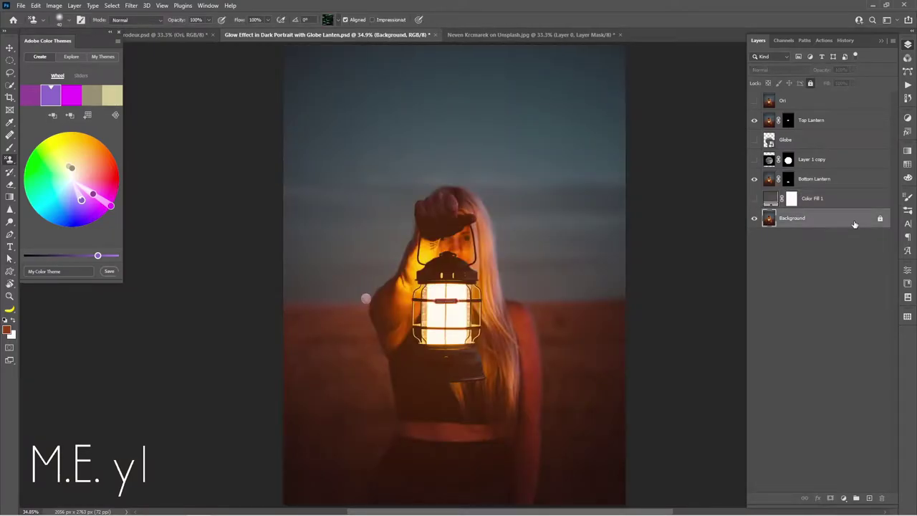
# Add an empty layer and set Clone Stamp to sample Current & Below from clean background.
pyautogui.click(870, 497)
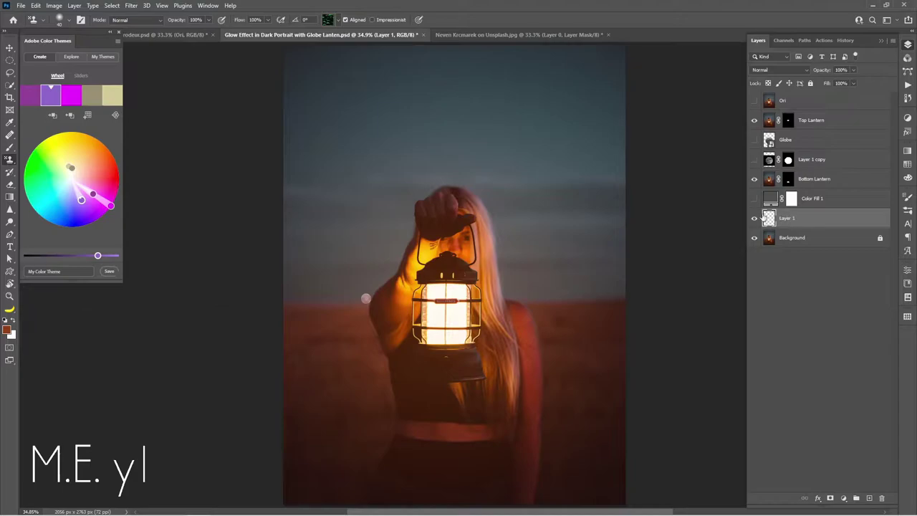
pyautogui.rightClick(9, 159)
pyautogui.click(39, 161)
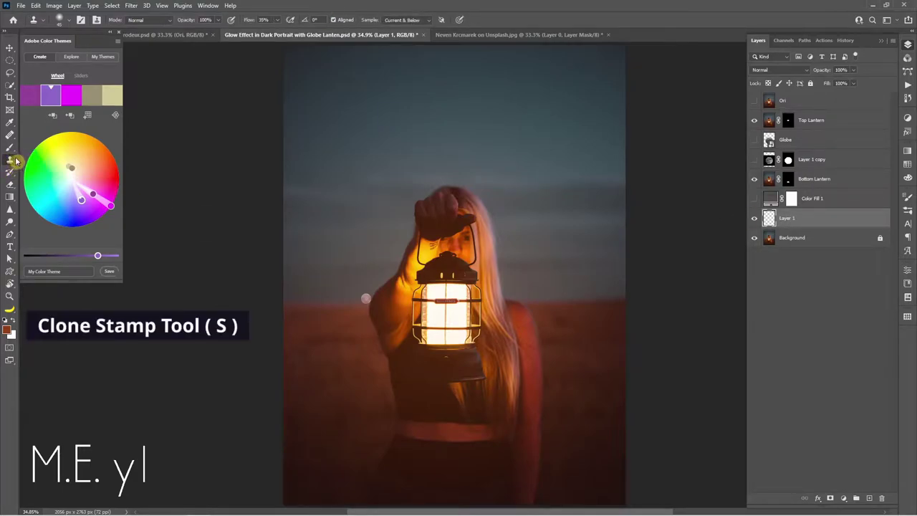
pyautogui.click(405, 20)
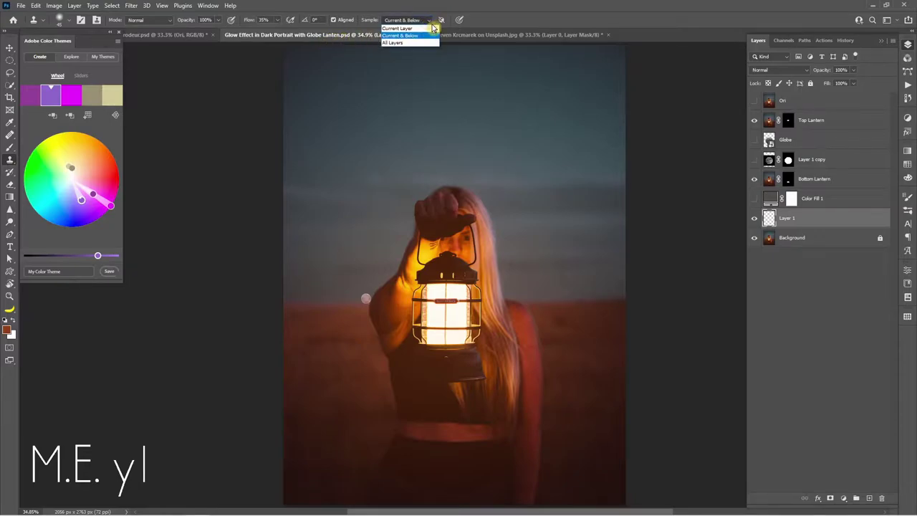
pyautogui.click(405, 30)
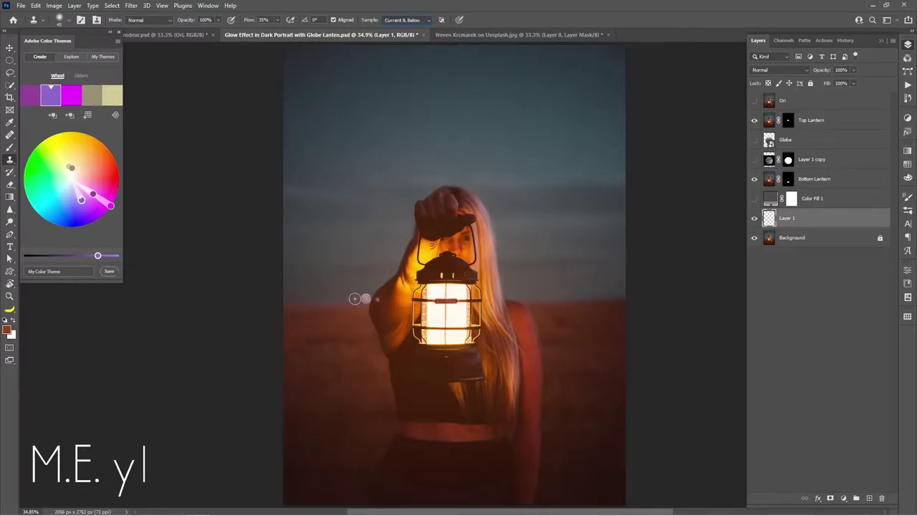
pyautogui.press('alt')
pyautogui.keyDown('alt'); pyautogui.click(347, 299); pyautogui.keyUp('alt')
# Lasso the bright area left of the lantern, then clear the selection.
pyautogui.press('l')
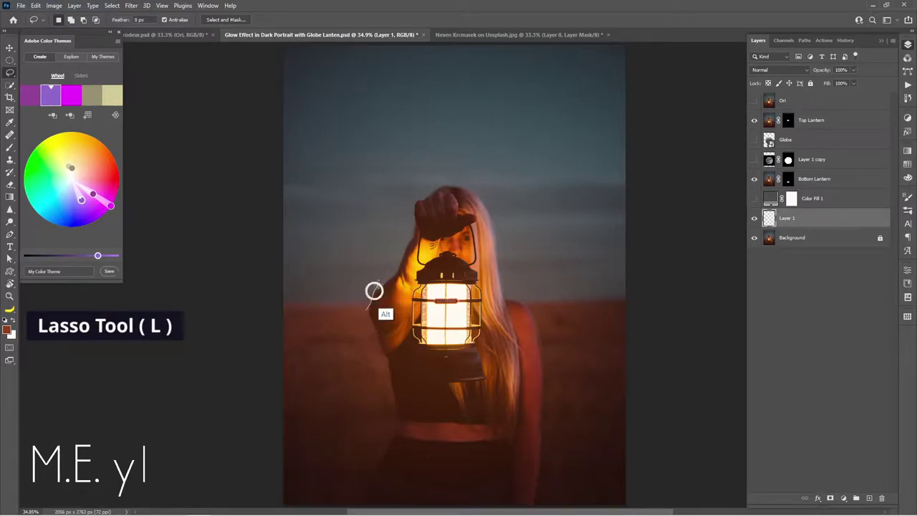
pyautogui.moveTo(374, 290); pyautogui.dragTo(367, 319)
pyautogui.press('s')
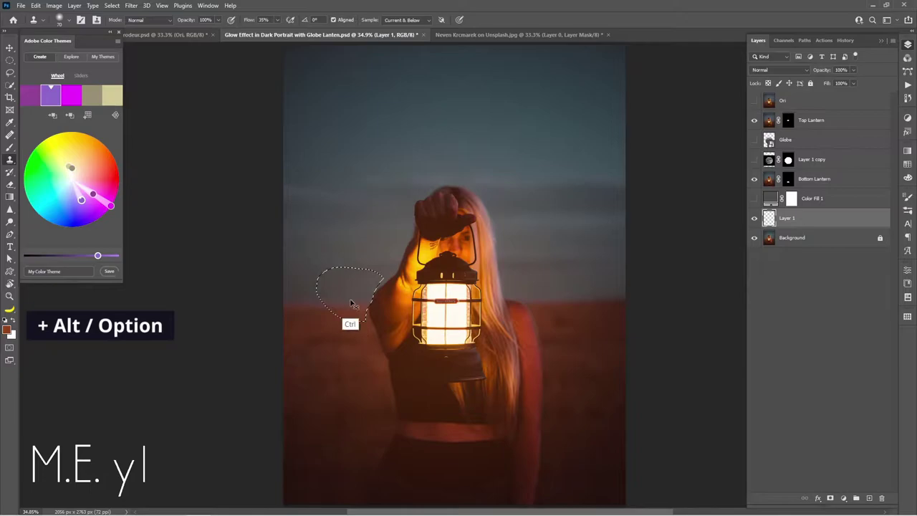
pyautogui.press('ctrl')
pyautogui.hotkey('ctrl', 'd')
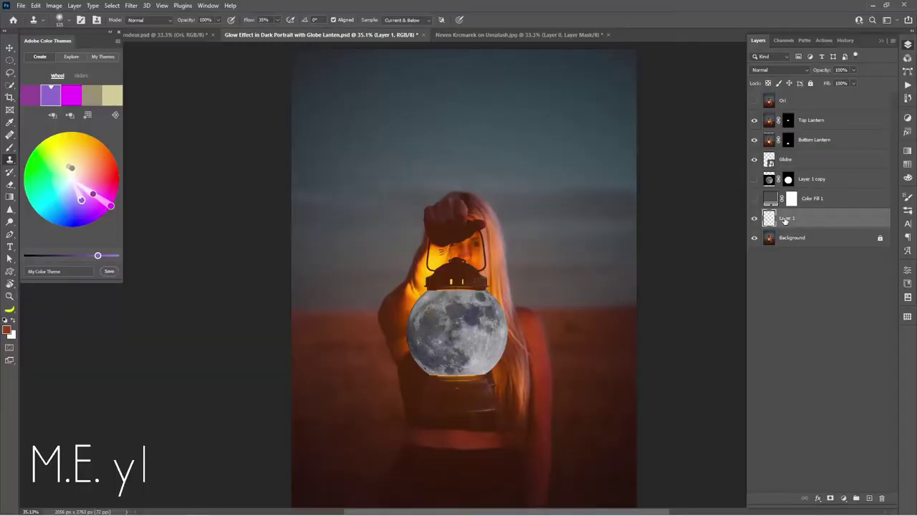
# Clone clean background over the bright spot left of the woman, toggling Layer 1 to compare.
pyautogui.press('alt')
pyautogui.keyDown('alt'); pyautogui.click(495, 397); pyautogui.keyUp('alt')
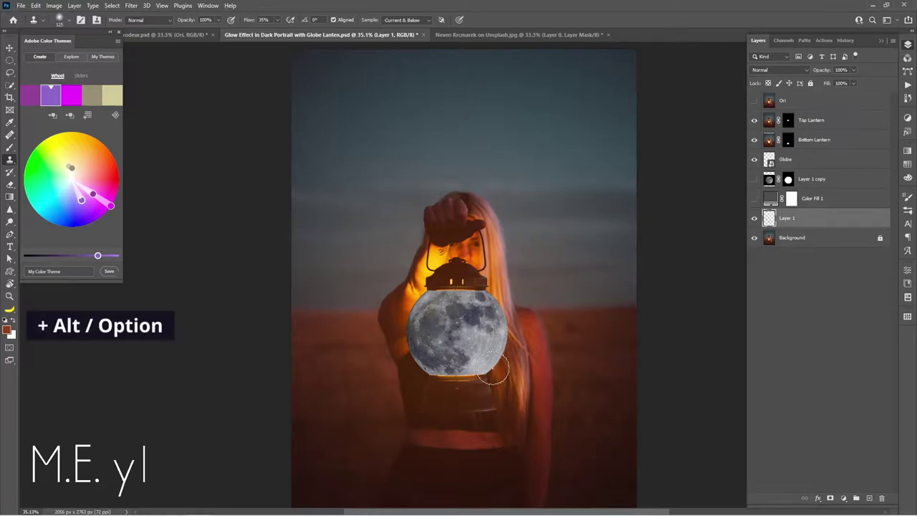
pyautogui.keyDown('alt'); pyautogui.click(497, 385); pyautogui.keyUp('alt')
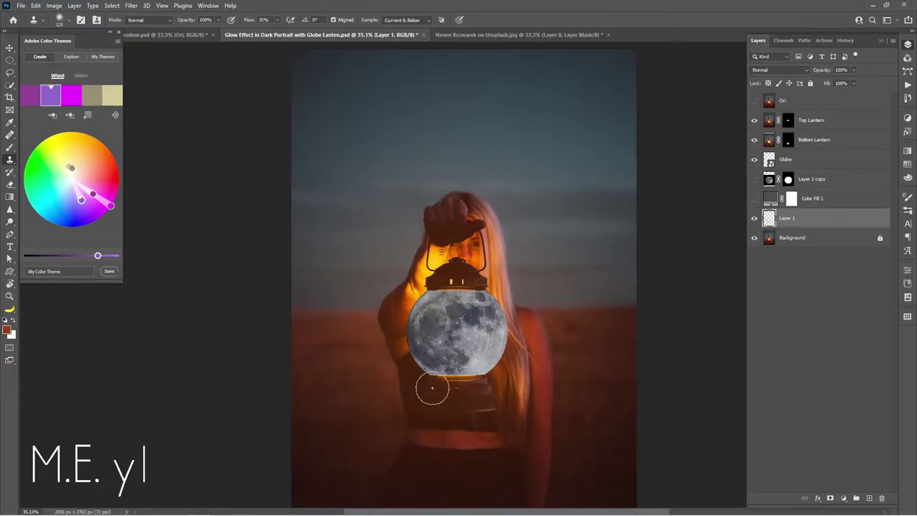
pyautogui.click(755, 219)
pyautogui.click(754, 220)
pyautogui.click(757, 219)
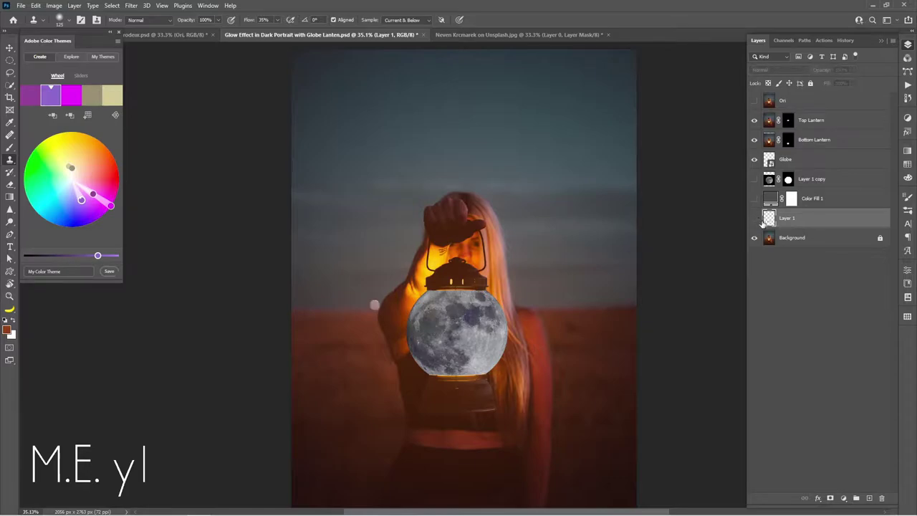
pyautogui.click(754, 219)
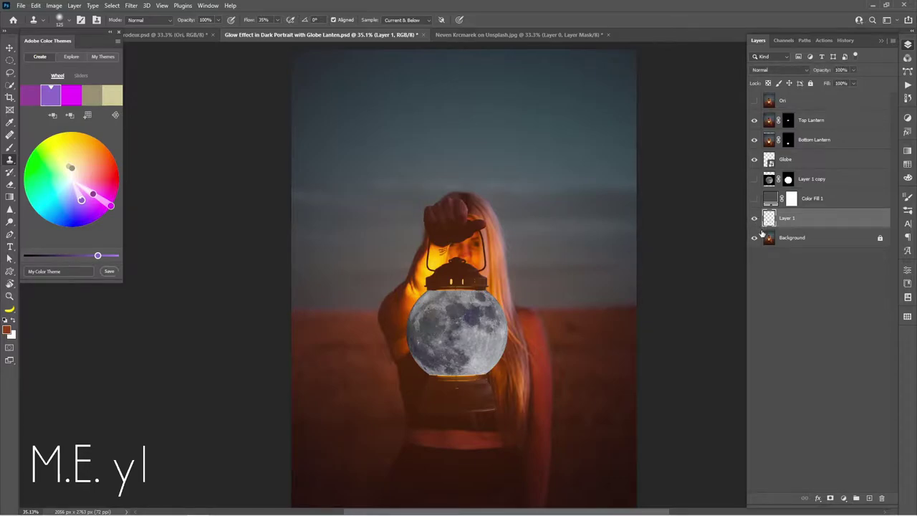
pyautogui.press('m')
pyautogui.moveTo(501, 385)
pyautogui.mouseDown()
pyautogui.moveTo(550, 404)
pyautogui.moveTo(543, 397)
pyautogui.mouseUp()
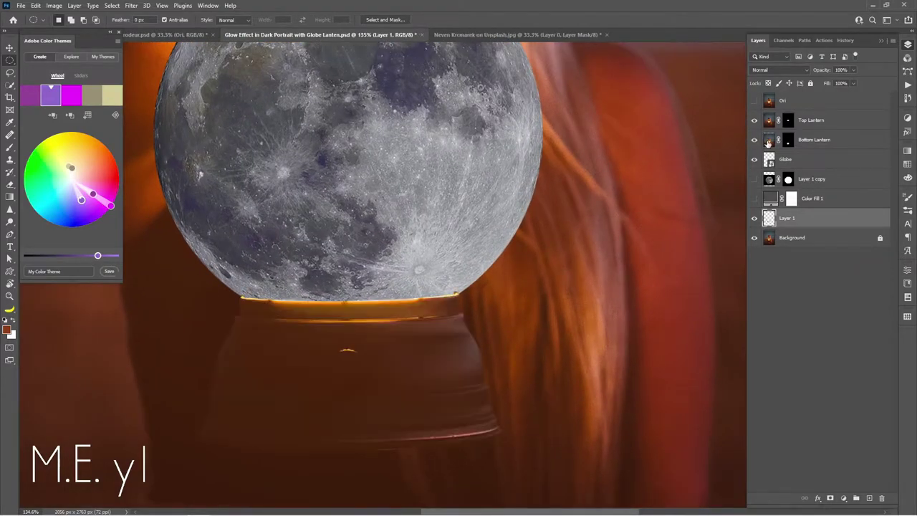
# Paint black with a small brush on the Bottom Lantern mask along the rim's left and right edges.
pyautogui.click(788, 139)
pyautogui.press('b')
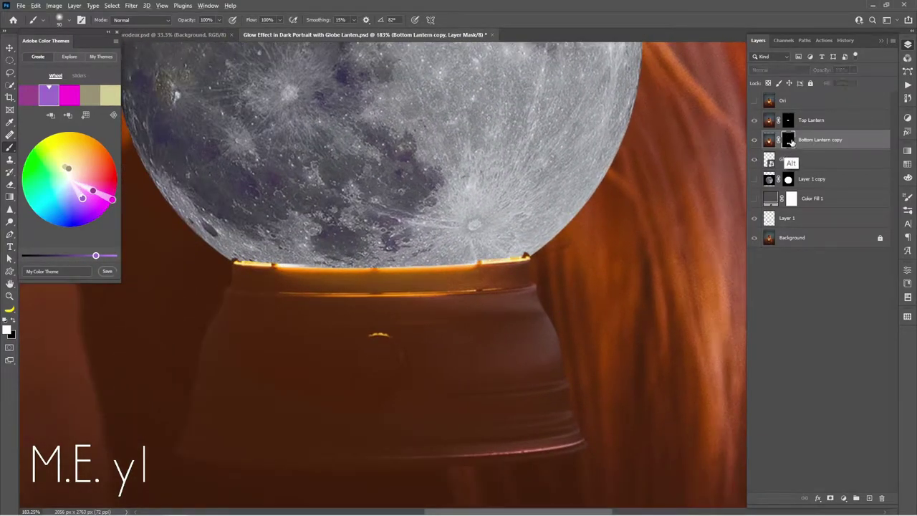
pyautogui.keyDown('alt'); pyautogui.click(792, 142); pyautogui.keyUp('alt')
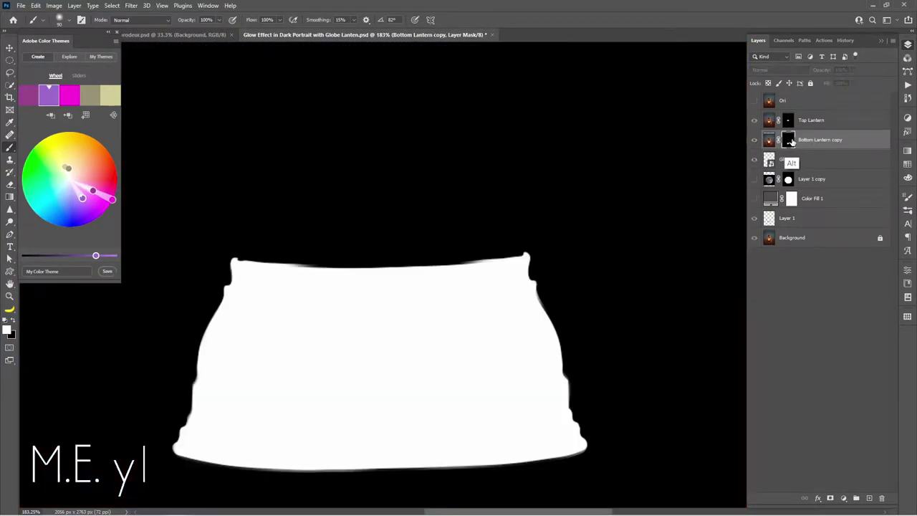
pyautogui.keyDown('alt'); pyautogui.click(791, 141); pyautogui.keyUp('alt')
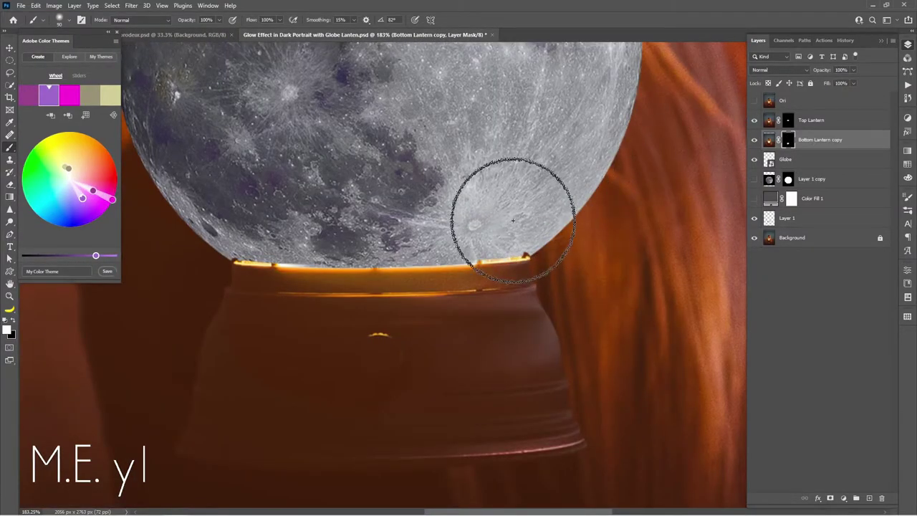
pyautogui.moveTo(530, 257); pyautogui.dragTo(514, 267)
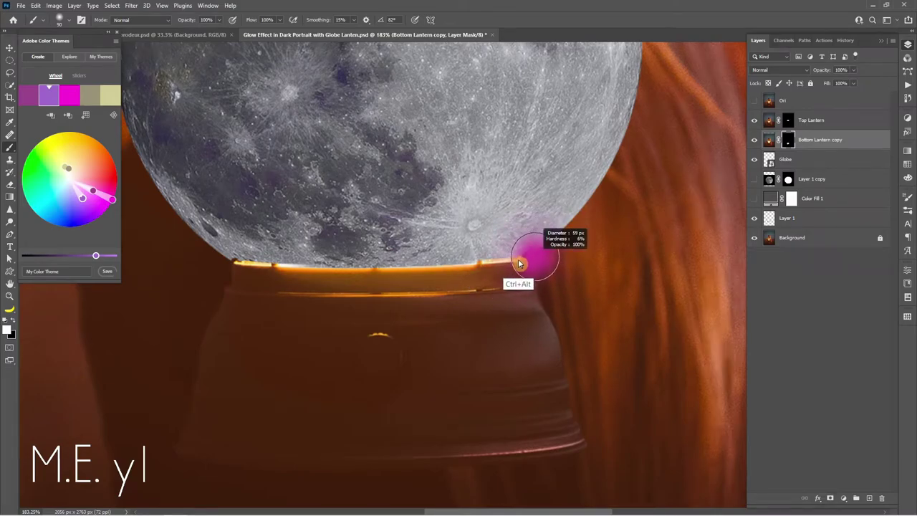
pyautogui.press('x')
pyautogui.press('[')
pyautogui.press('[')
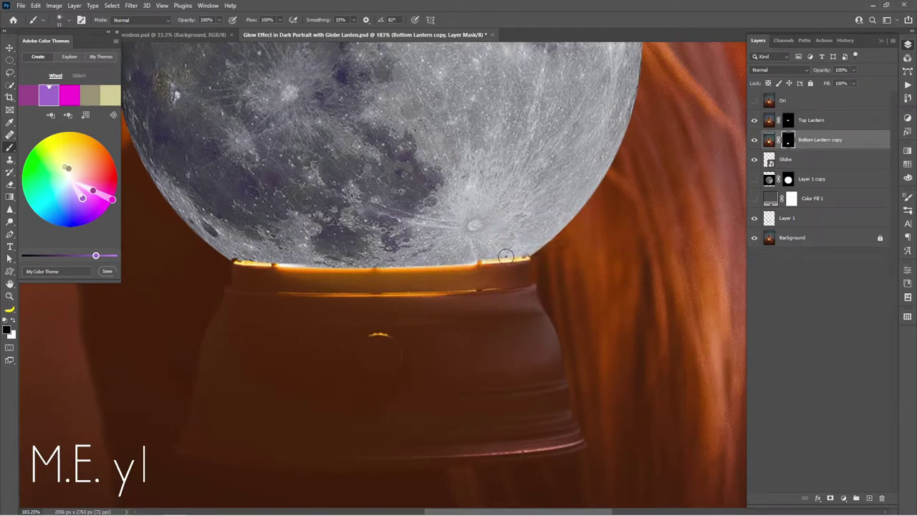
pyautogui.moveTo(506, 255); pyautogui.dragTo(484, 256)
pyautogui.moveTo(237, 257); pyautogui.dragTo(283, 263)
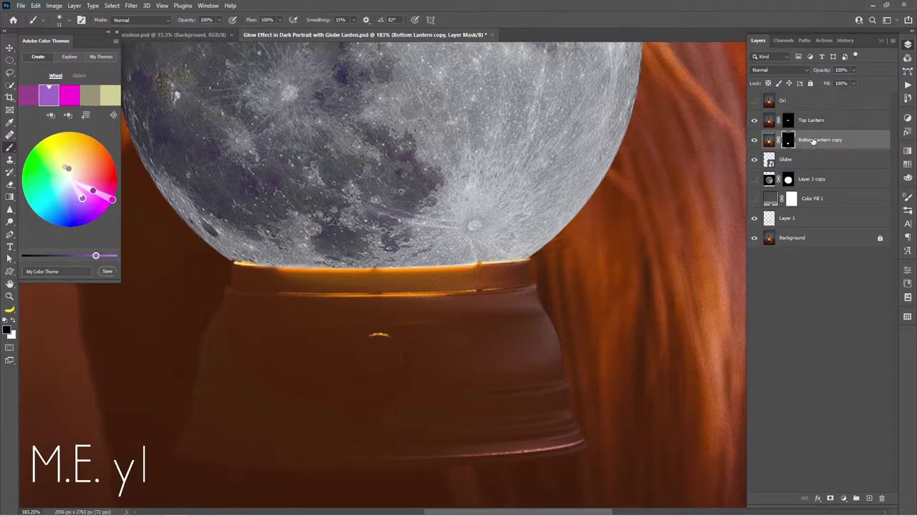
pyautogui.click(769, 140)
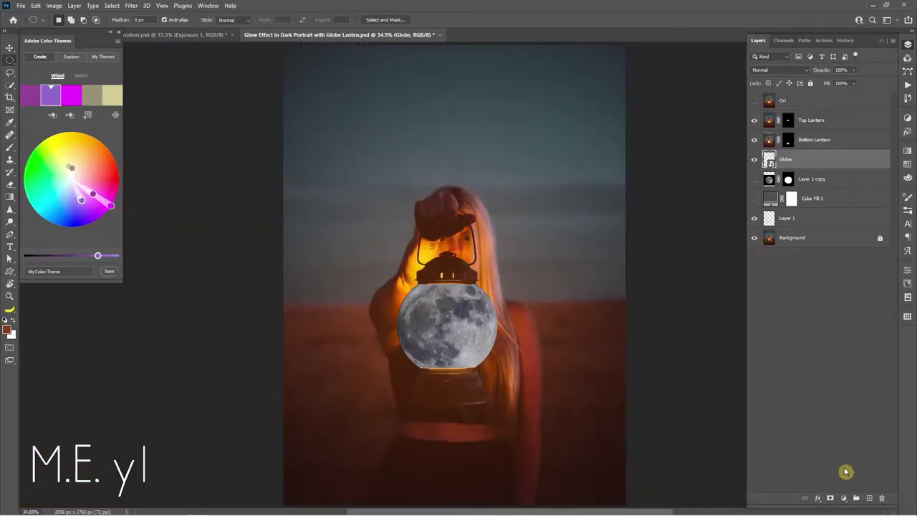
# Add a Color Balance adjustment clipped to the globe with midtones +65, -11, -76.
pyautogui.click(844, 499)
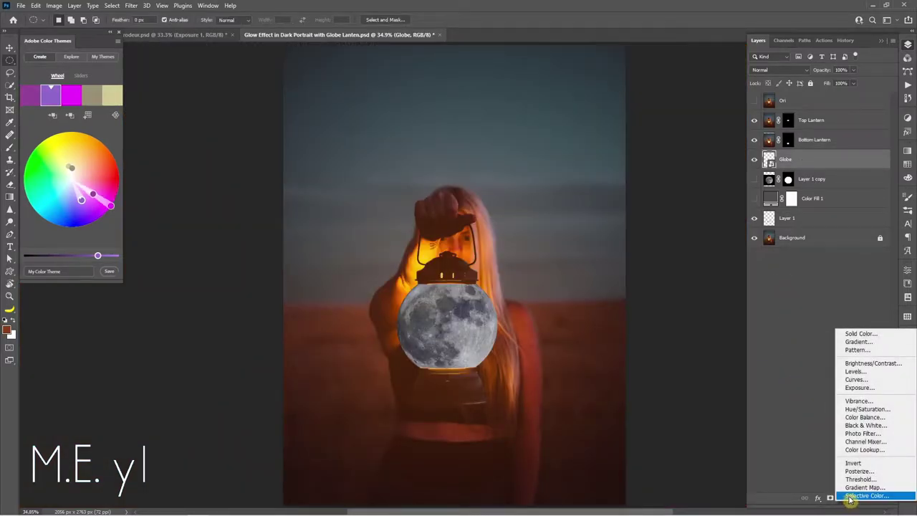
pyautogui.click(865, 417)
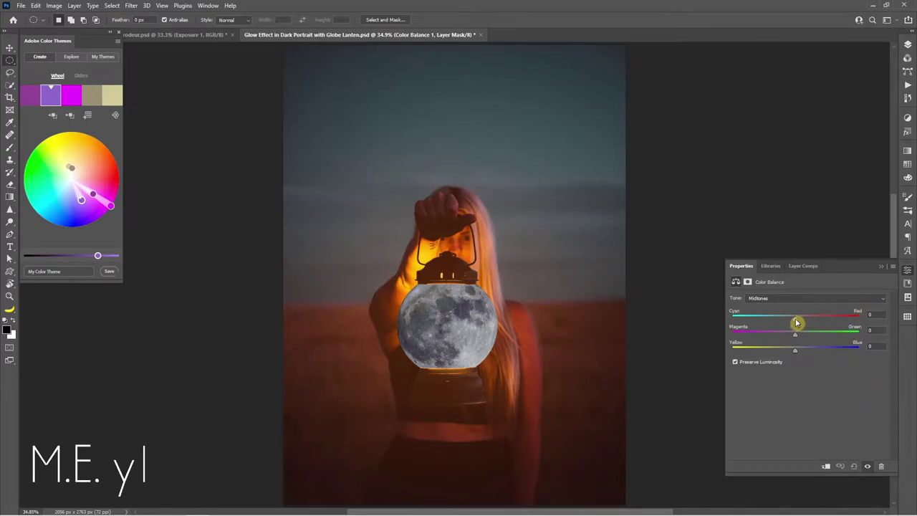
pyautogui.moveTo(797, 323); pyautogui.dragTo(826, 320)
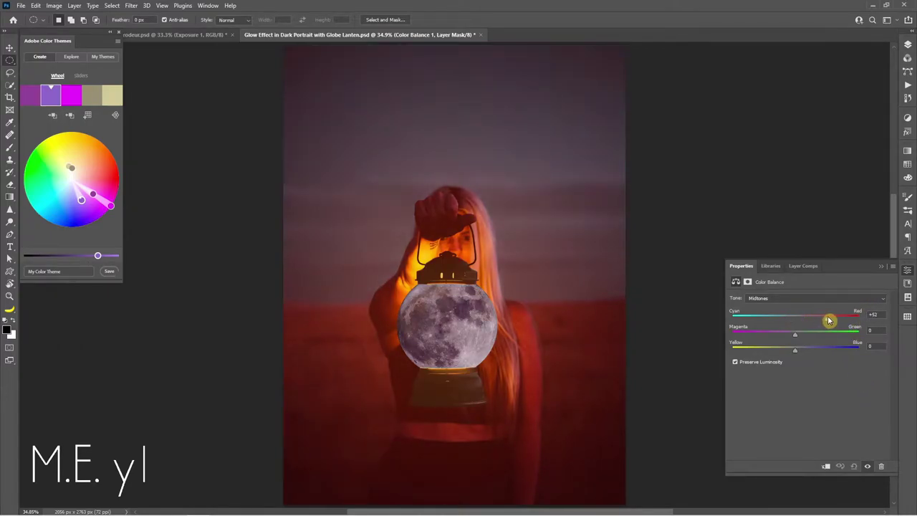
pyautogui.click(827, 467)
pyautogui.moveTo(837, 319)
pyautogui.mouseDown()
pyautogui.moveTo(797, 325)
pyautogui.moveTo(844, 330)
pyautogui.mouseUp()
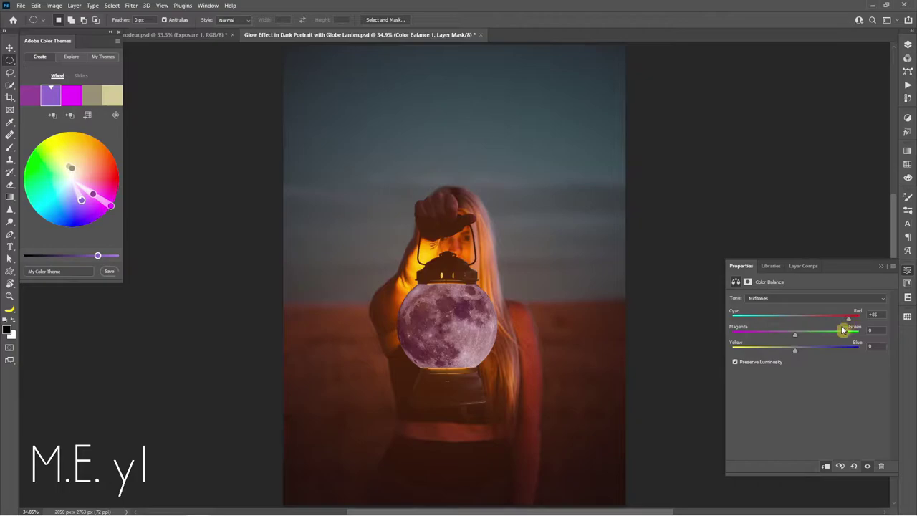
pyautogui.moveTo(796, 351)
pyautogui.mouseDown()
pyautogui.moveTo(750, 352)
pyautogui.moveTo(792, 339)
pyautogui.mouseUp()
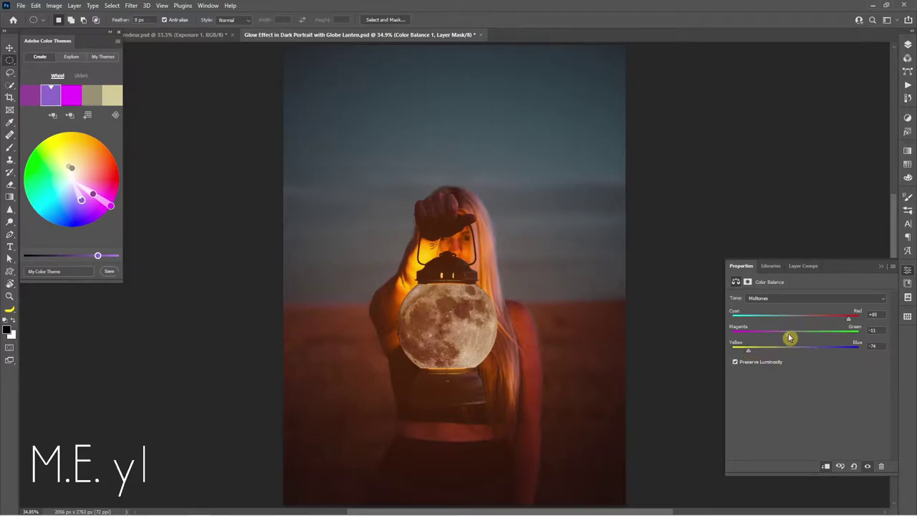
# Toggle the Color Balance layer's visibility to compare the warmed globe.
pyautogui.click(908, 46)
pyautogui.click(756, 160)
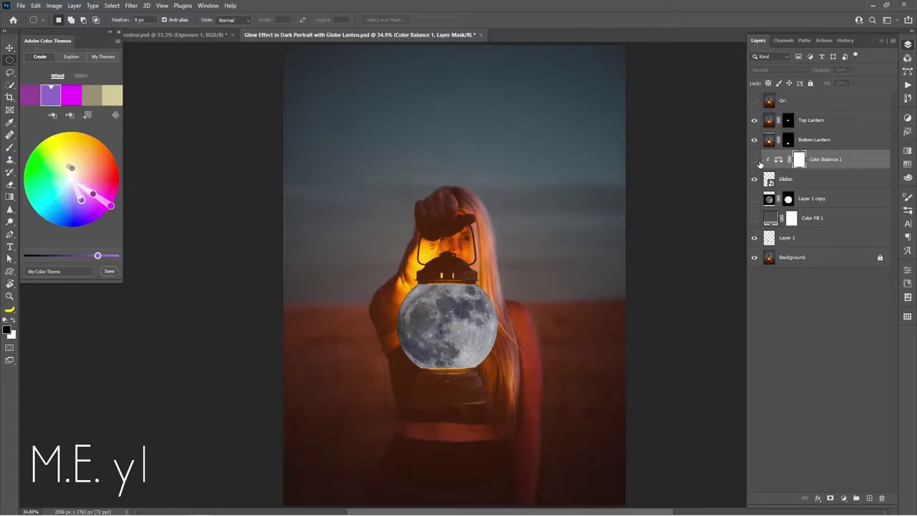
pyautogui.click(756, 160)
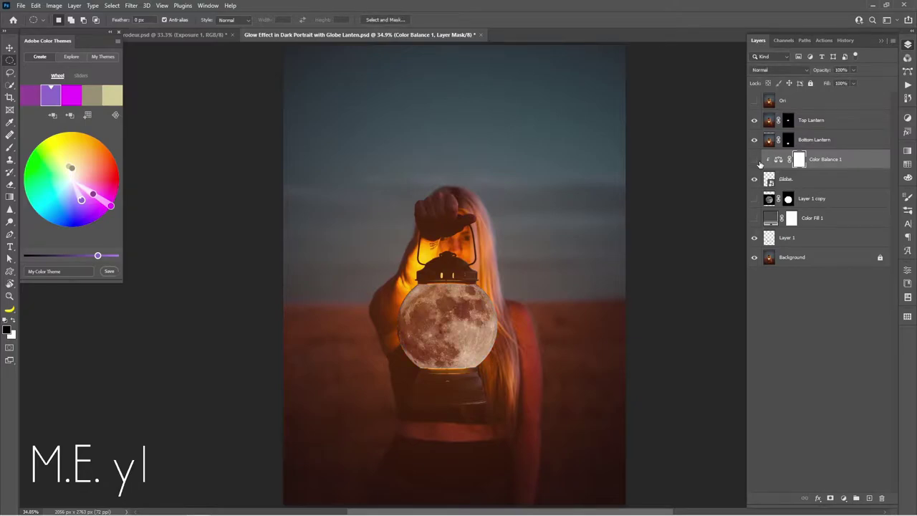
pyautogui.click(756, 160)
pyautogui.click(756, 159)
pyautogui.click(847, 498)
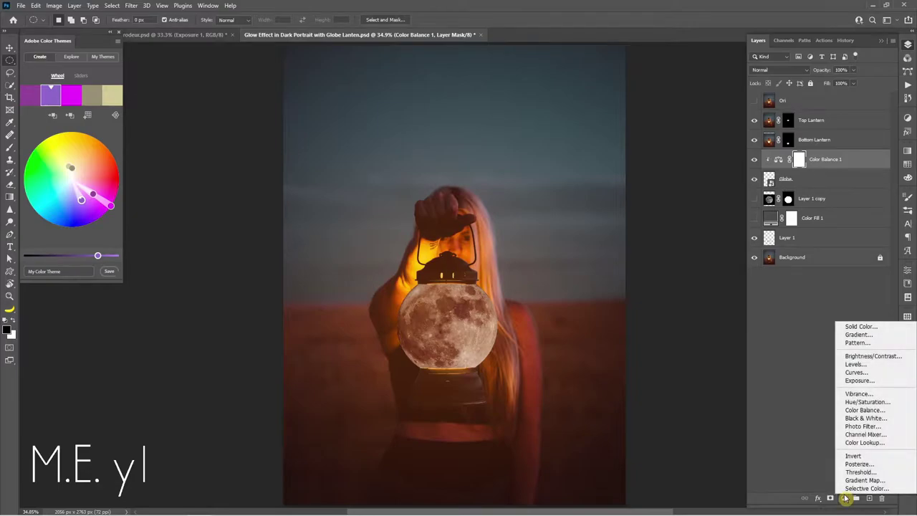
# Add an Exposure adjustment clipped to the globe, raised to about +1.91.
pyautogui.click(859, 380)
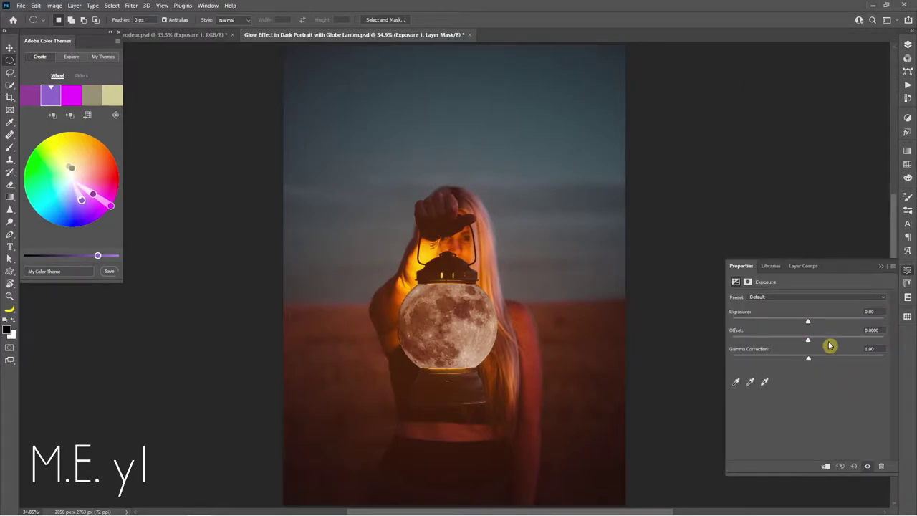
pyautogui.moveTo(808, 321); pyautogui.dragTo(831, 322)
pyautogui.click(826, 466)
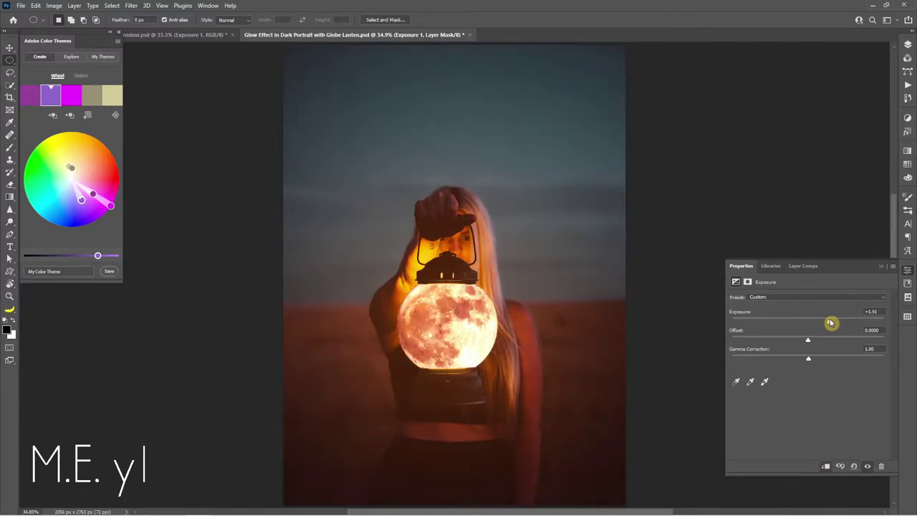
# Toggle the Exposure layer on and off to compare the brightened globe.
pyautogui.click(908, 46)
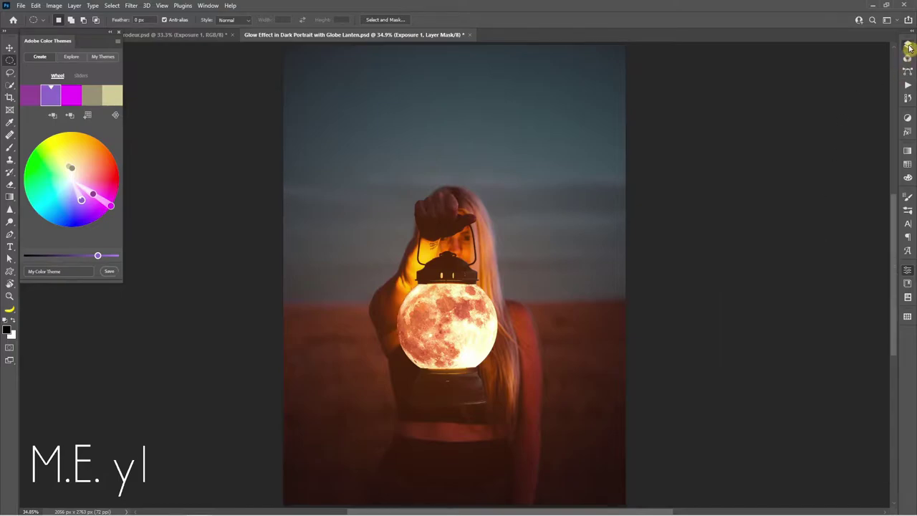
pyautogui.click(755, 160)
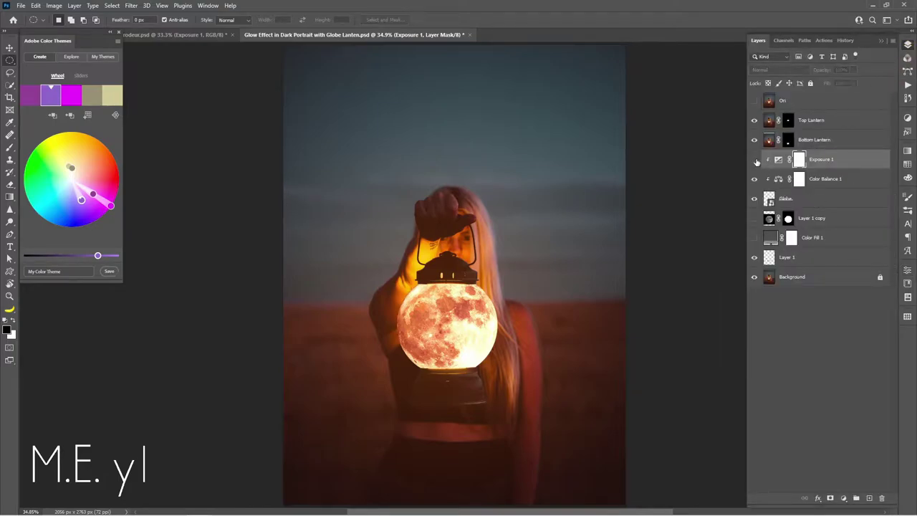
pyautogui.click(755, 160)
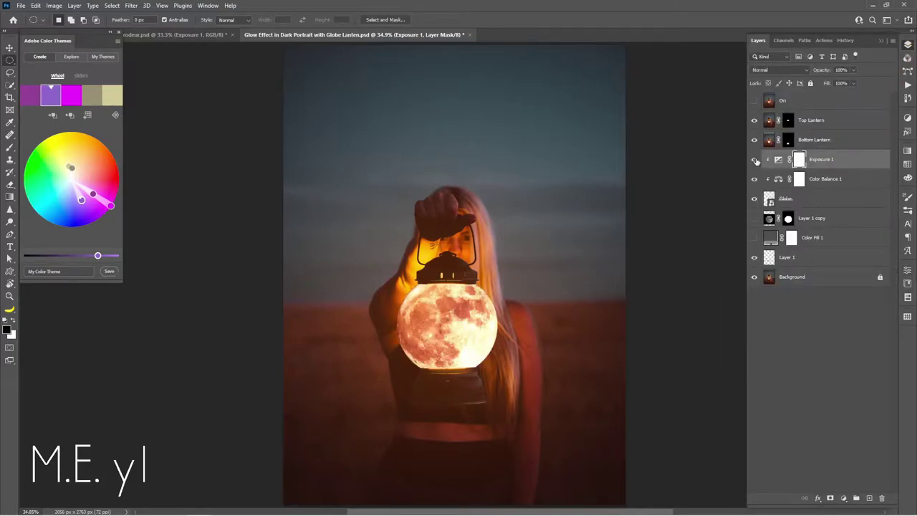
pyautogui.click(755, 160)
pyautogui.click(755, 159)
pyautogui.click(844, 498)
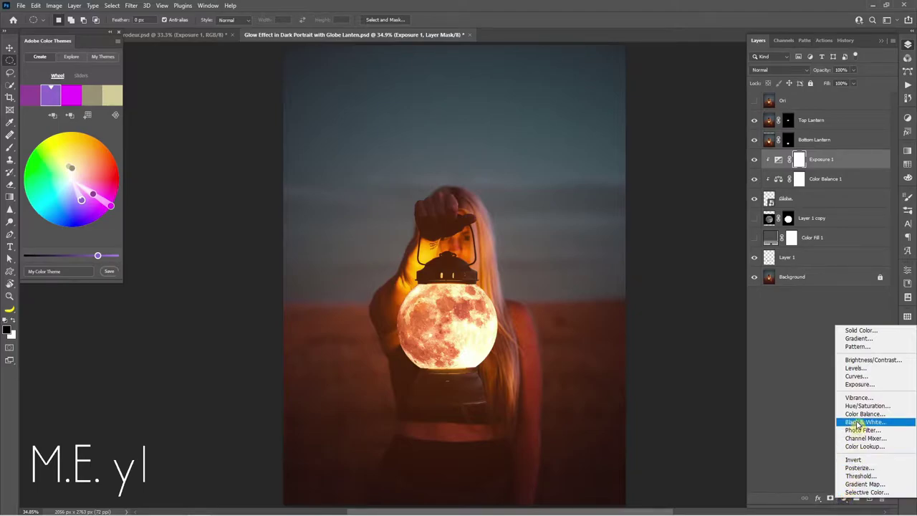
# Add a Vibrance adjustment clipped into the globe's stack with vibrance at +62.
pyautogui.click(857, 398)
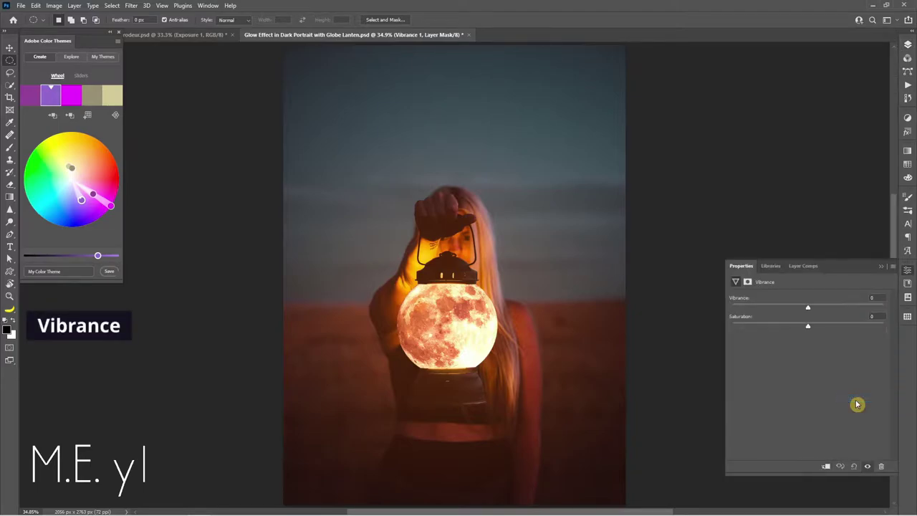
pyautogui.click(827, 466)
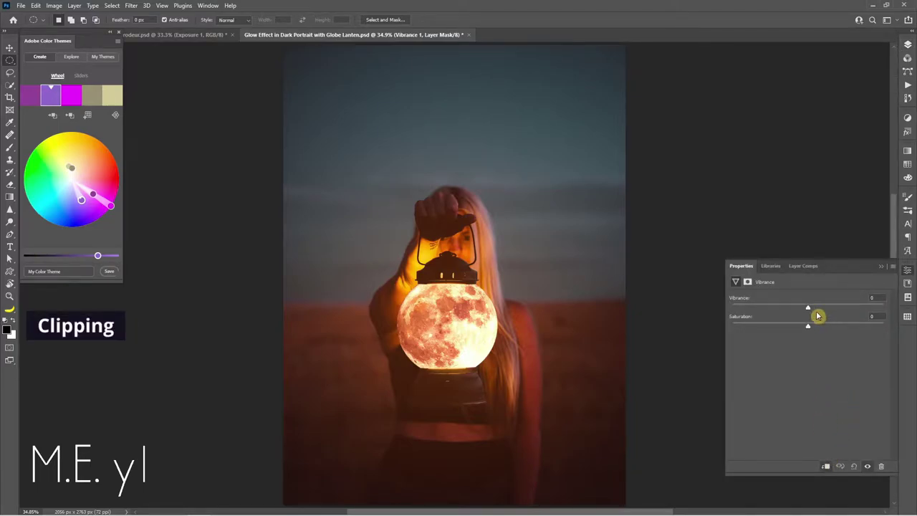
pyautogui.moveTo(807, 307); pyautogui.dragTo(851, 315)
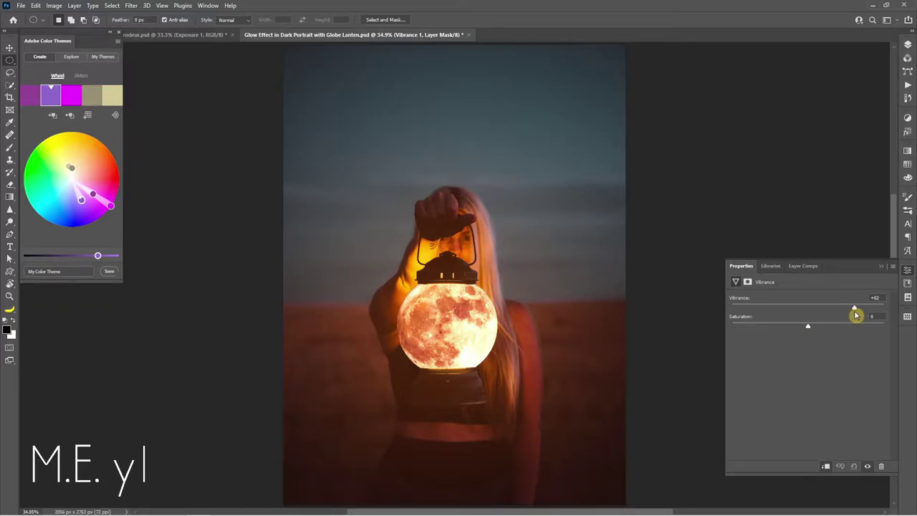
# Toggle the Vibrance and Color Balance layers to compare the globe's warm glow.
pyautogui.click(908, 44)
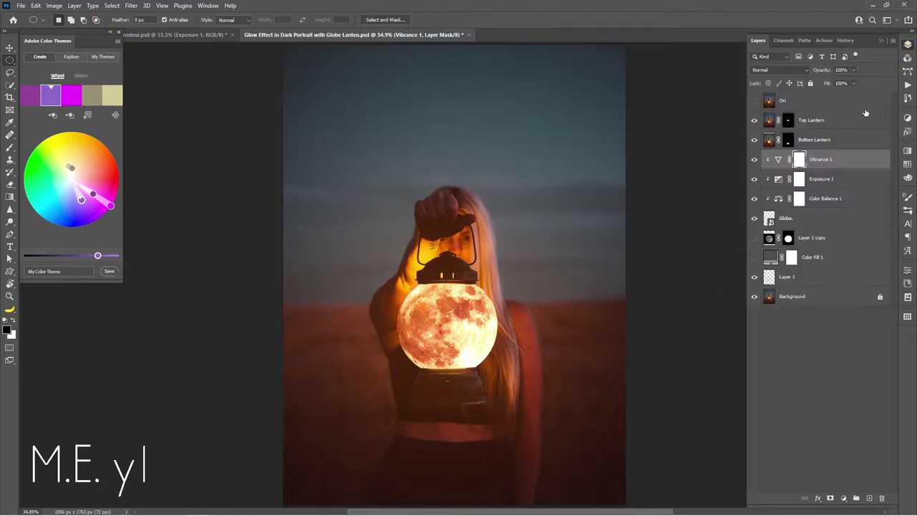
pyautogui.click(756, 160)
pyautogui.click(755, 160)
pyautogui.click(755, 159)
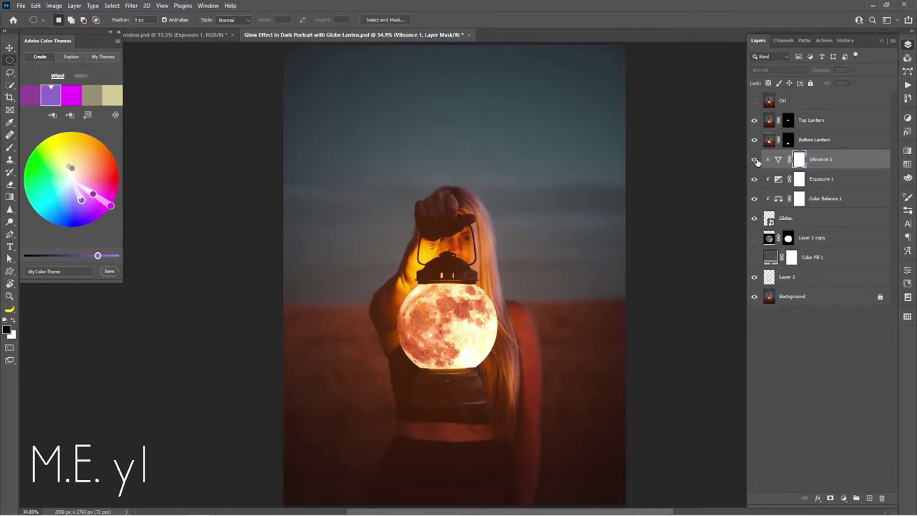
pyautogui.click(754, 199)
pyautogui.click(755, 180)
pyautogui.click(754, 160)
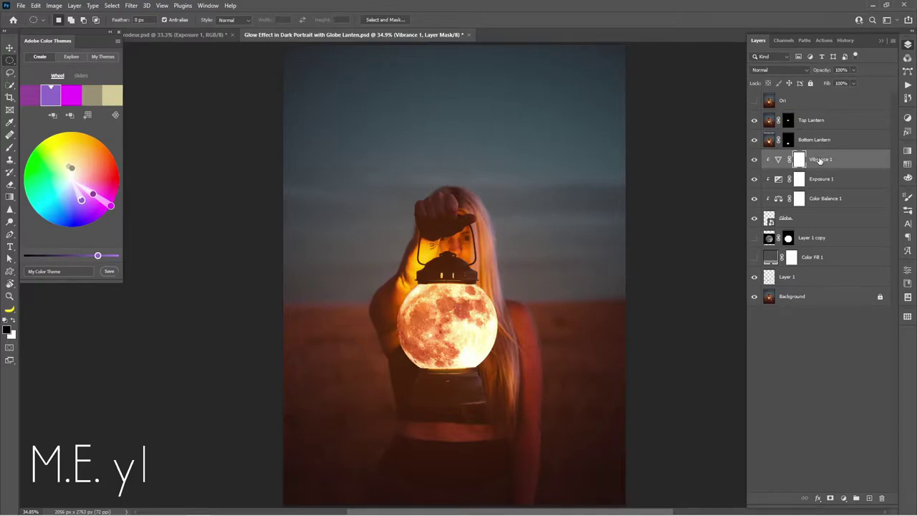
# With the Brush tool, add a new empty layer above Top Lantern.
pyautogui.press('b')
pyautogui.click(843, 121)
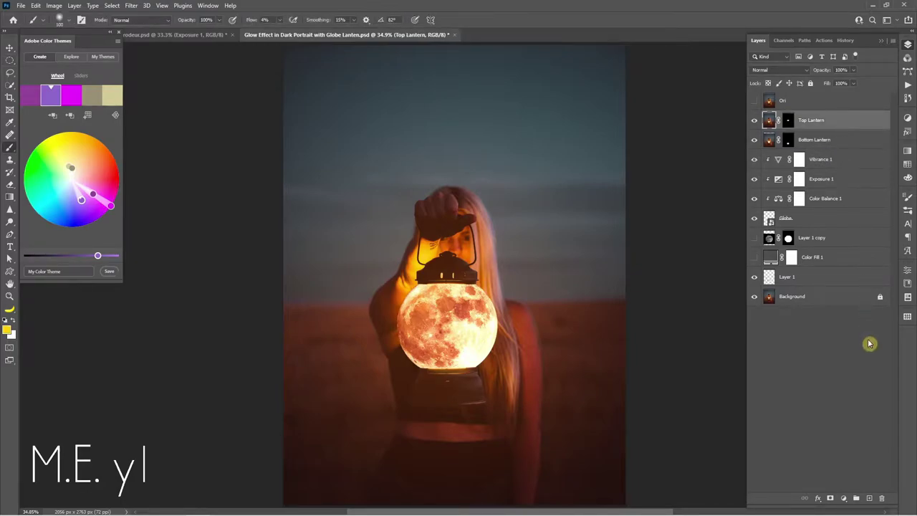
pyautogui.click(869, 498)
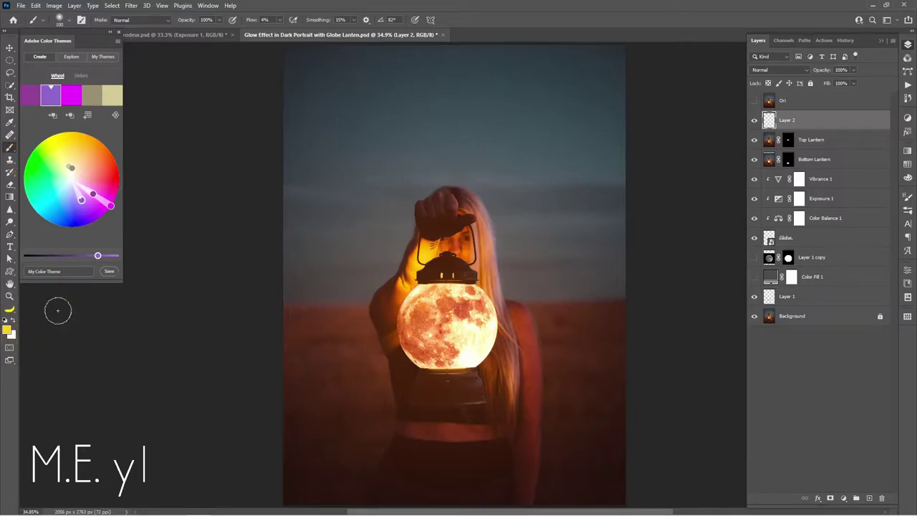
# Paint soft yellow glow over the lantern and base using a ~384 px brush at 13% flow.
pyautogui.press('alt')
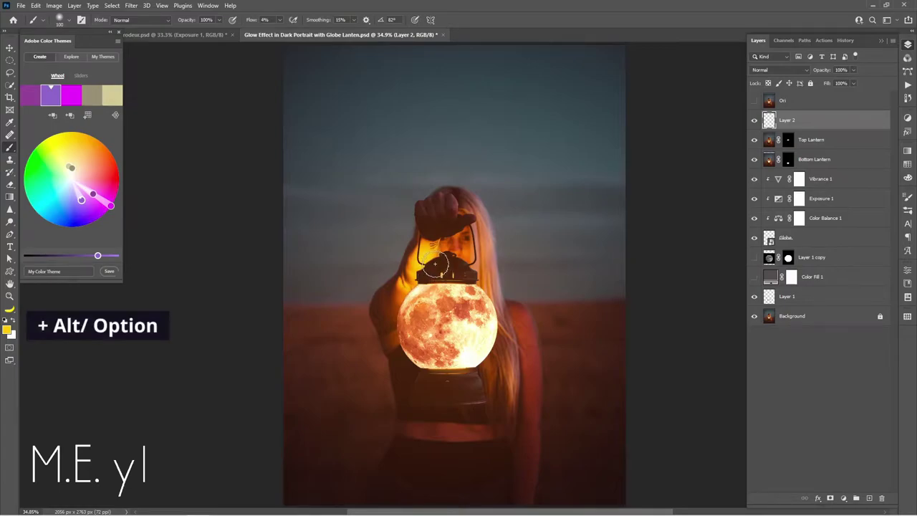
pyautogui.moveTo(433, 265)
pyautogui.mouseDown()
pyautogui.moveTo(478, 283)
pyautogui.moveTo(458, 269)
pyautogui.mouseUp()
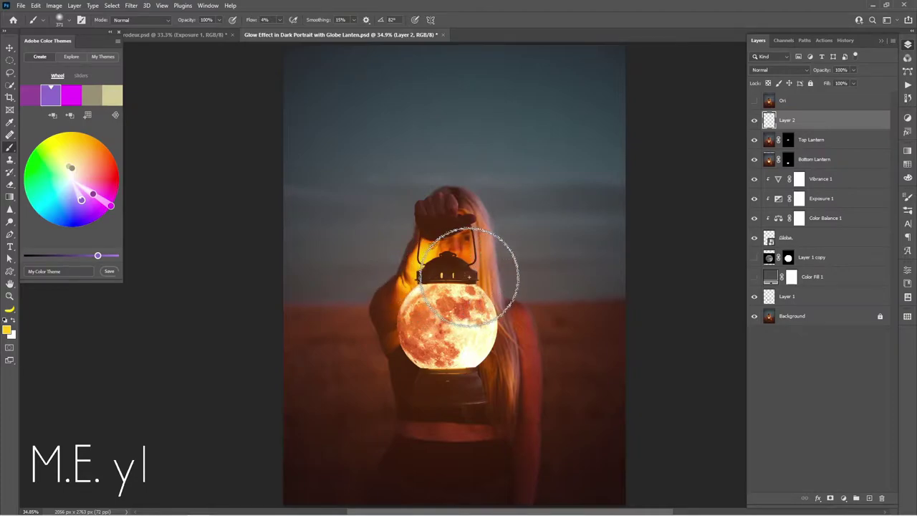
pyautogui.hotkey('shift', '1')
pyautogui.hotkey('shift', '3')
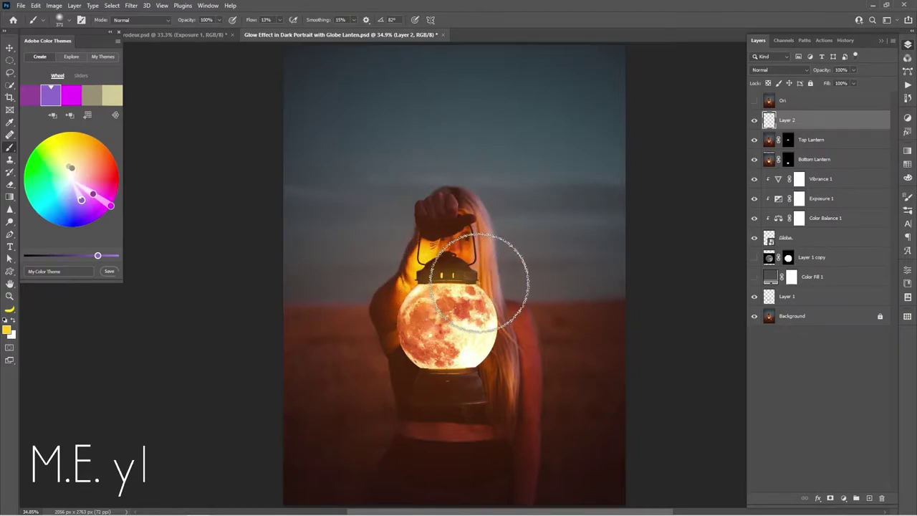
pyautogui.moveTo(466, 279); pyautogui.dragTo(418, 285)
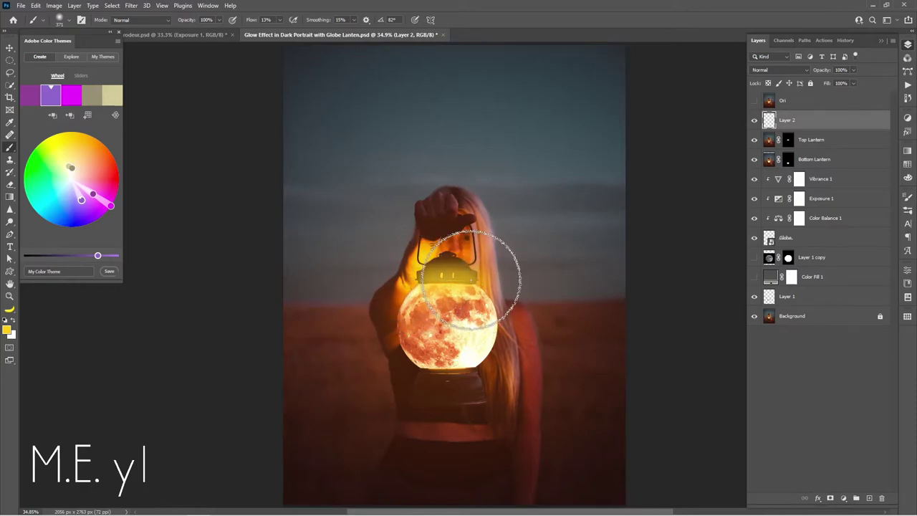
pyautogui.moveTo(438, 285)
pyautogui.mouseDown()
pyautogui.moveTo(455, 276)
pyautogui.moveTo(401, 275)
pyautogui.mouseUp()
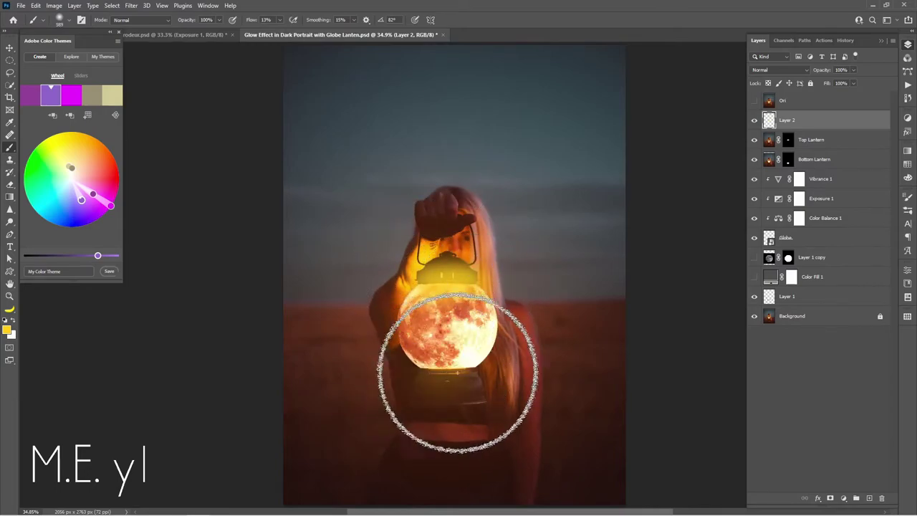
pyautogui.moveTo(436, 379)
pyautogui.mouseDown()
pyautogui.moveTo(456, 375)
pyautogui.moveTo(420, 365)
pyautogui.mouseUp()
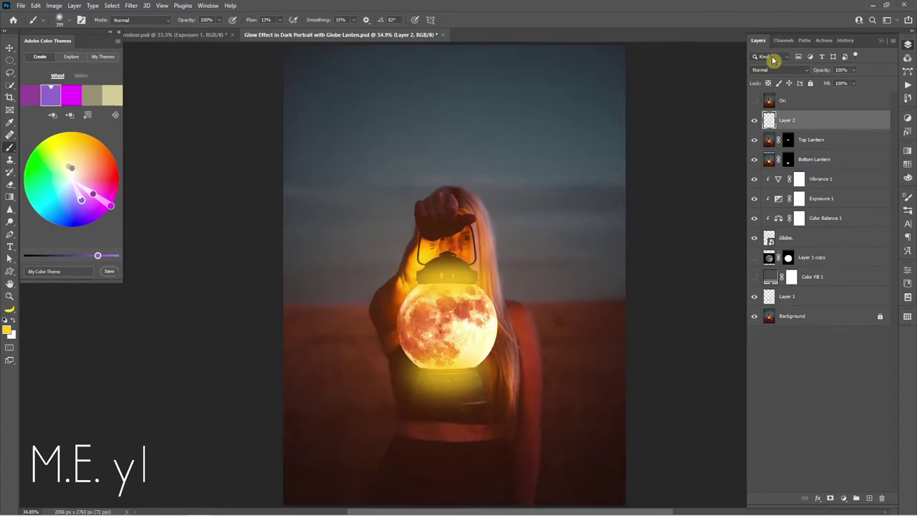
# Set the glow layer to Overlay blending and compare it on and off.
pyautogui.click(781, 70)
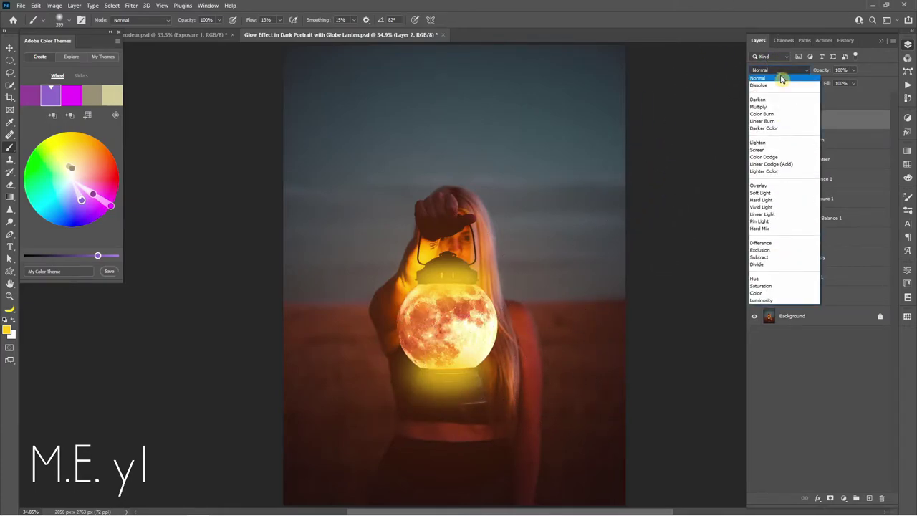
pyautogui.click(799, 188)
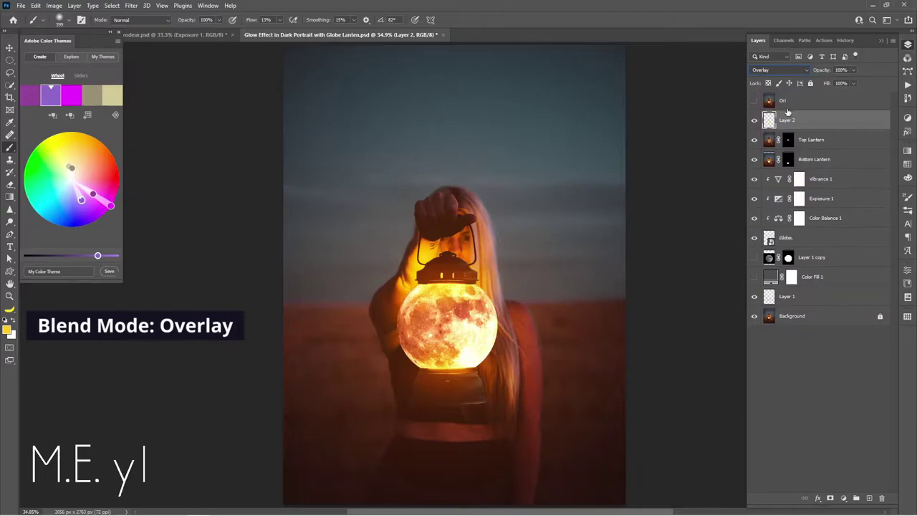
pyautogui.click(754, 120)
pyautogui.click(754, 120)
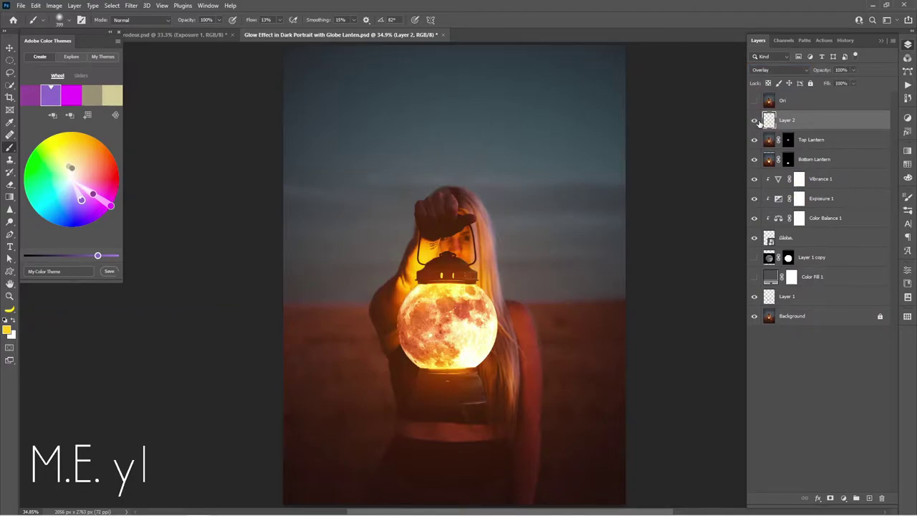
pyautogui.click(755, 121)
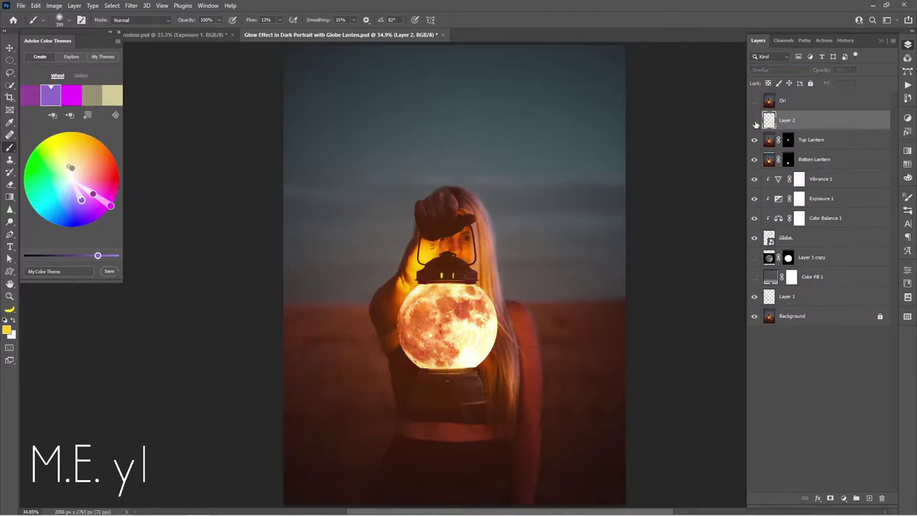
pyautogui.click(754, 121)
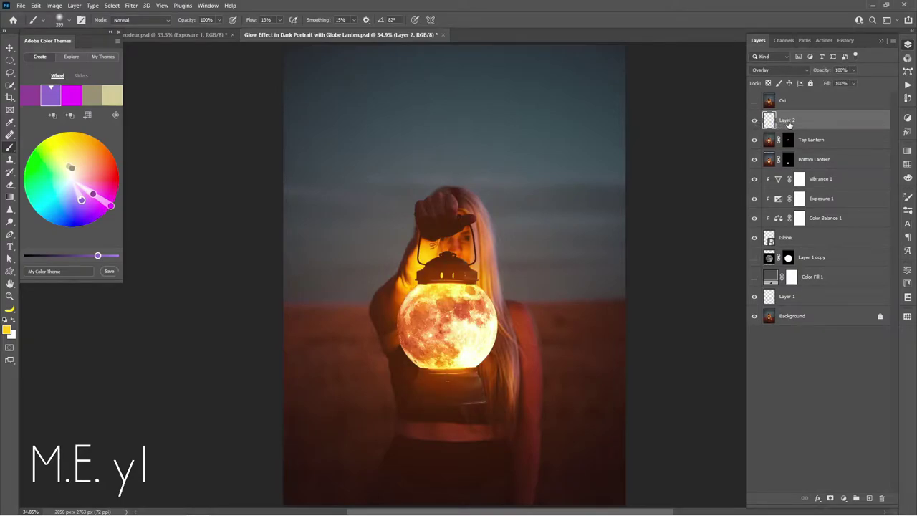
# Add a layer mask to hide stray glow patches, checking the mask on and off.
pyautogui.click(830, 498)
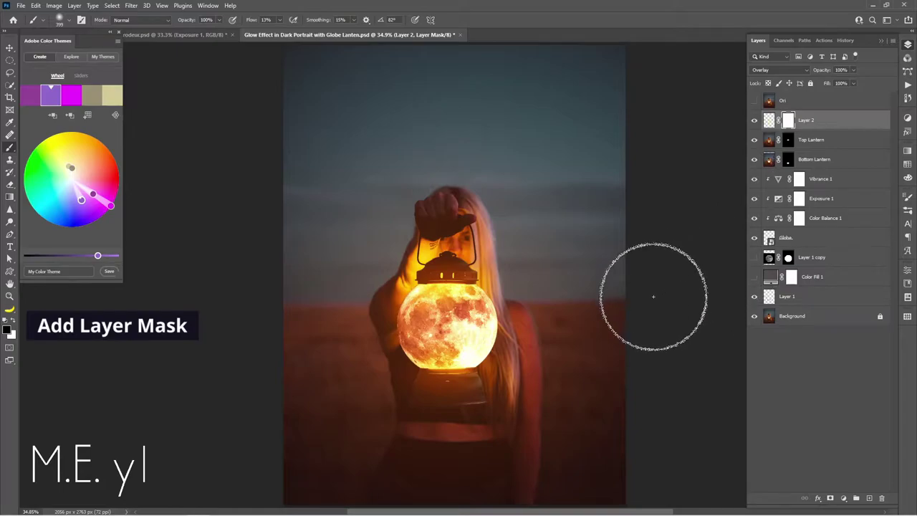
pyautogui.moveTo(528, 319); pyautogui.dragTo(506, 334)
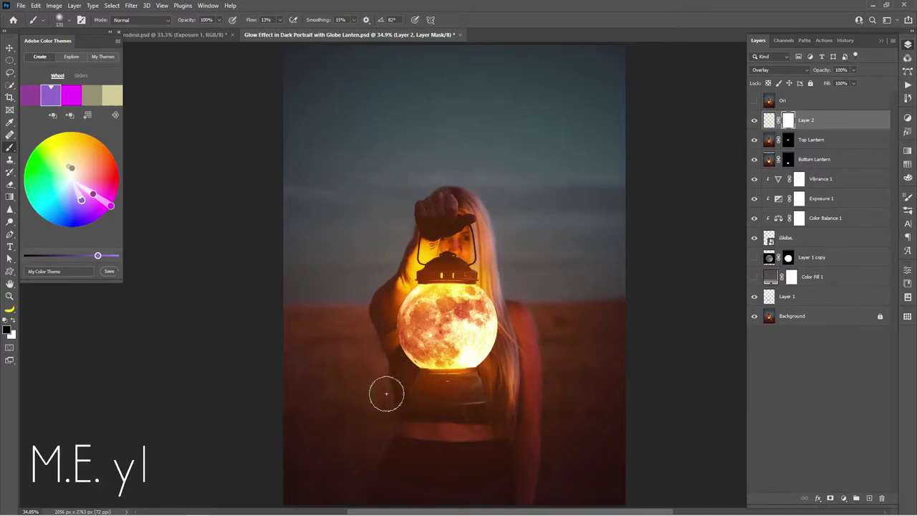
pyautogui.click(755, 121)
pyautogui.click(755, 120)
pyautogui.keyDown('alt'); pyautogui.click(788, 122); pyautogui.keyUp('alt')
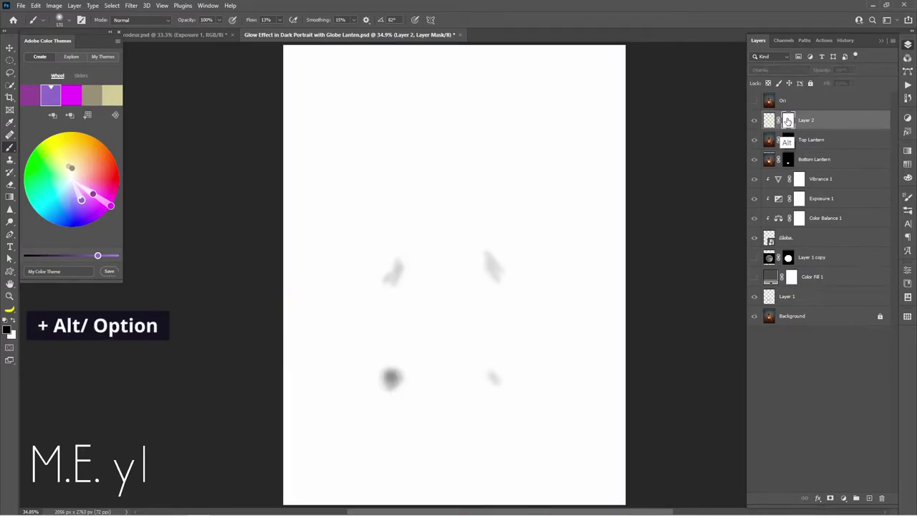
pyautogui.keyDown('alt'); pyautogui.click(786, 123); pyautogui.keyUp('alt')
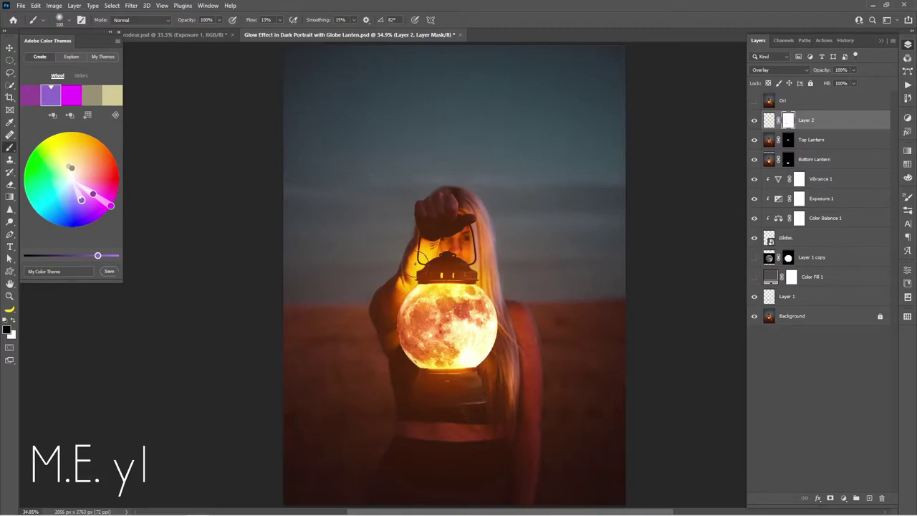
pyautogui.keyDown('shift'); pyautogui.click(789, 121); pyautogui.keyUp('shift')
pyautogui.keyDown('shift'); pyautogui.click(788, 121); pyautogui.keyUp('shift')
pyautogui.keyDown('shift'); pyautogui.click(791, 125); pyautogui.keyUp('shift')
pyautogui.keyDown('shift'); pyautogui.click(791, 125); pyautogui.keyUp('shift')
pyautogui.keyDown('shift'); pyautogui.click(791, 122); pyautogui.keyUp('shift')
pyautogui.keyDown('shift'); pyautogui.click(789, 125); pyautogui.keyUp('shift')
# Rename the glow layer to 'Top Glowing'.
pyautogui.click(822, 122)
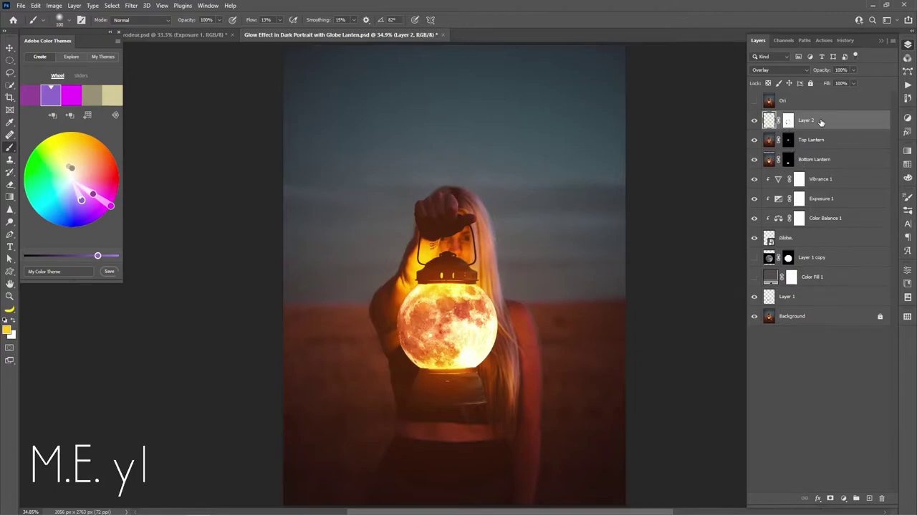
pyautogui.write('Top Glowing')
pyautogui.press('Return')
pyautogui.hotkey('ctrl', 'shift', 'n')
# Create a new Layer 2 and choose an orange foreground colour (FF8143).
pyautogui.click(718, 252)
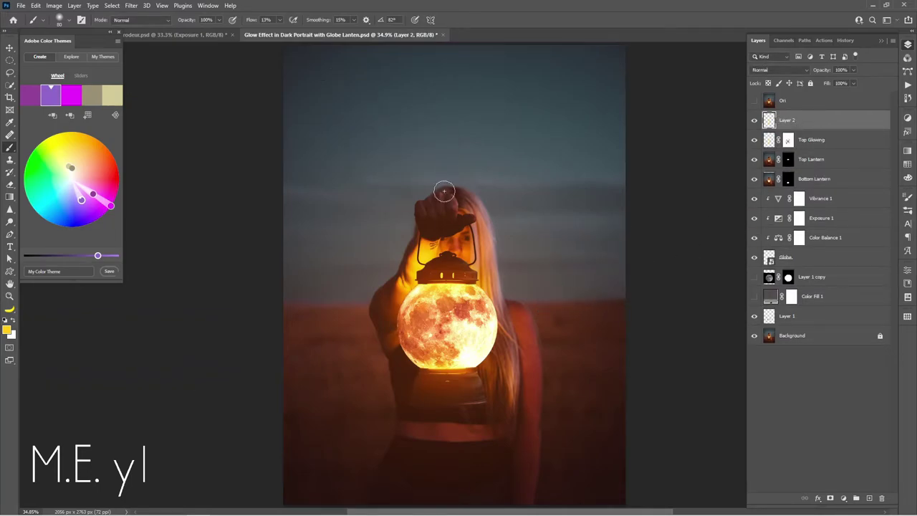
pyautogui.moveTo(474, 221); pyautogui.dragTo(563, 252)
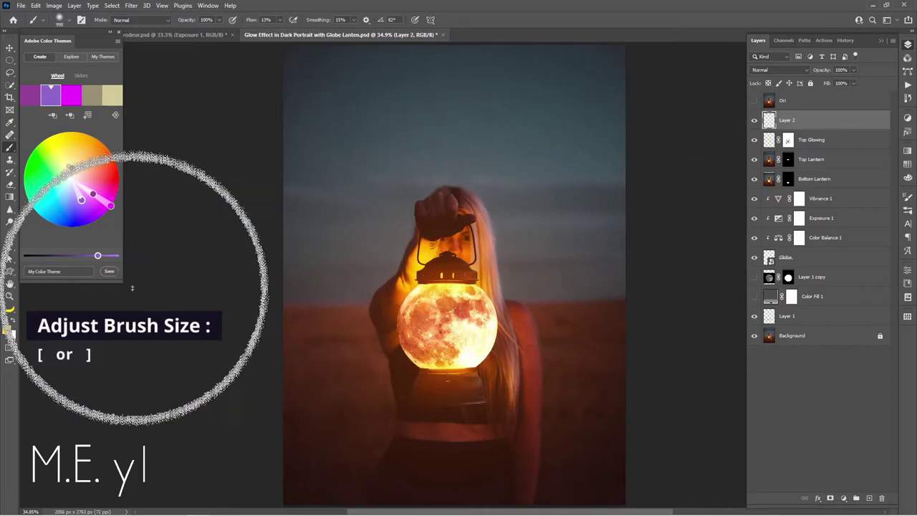
pyautogui.click(766, 447)
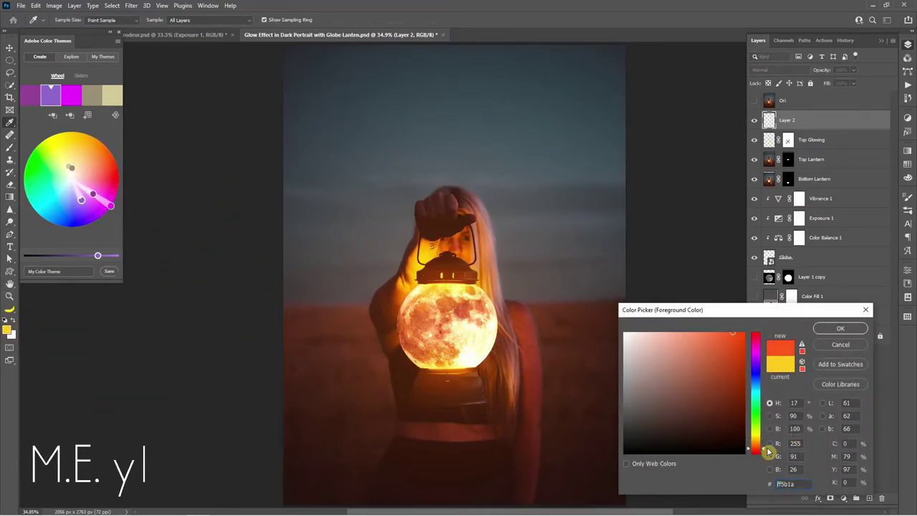
pyautogui.click(706, 336)
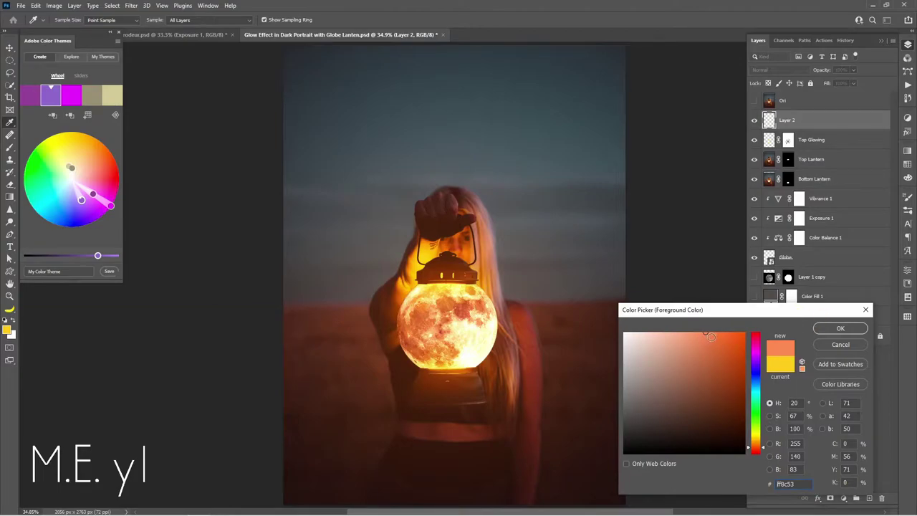
pyautogui.moveTo(706, 333); pyautogui.dragTo(713, 330)
pyautogui.click(839, 328)
# Paint a soft orange glow above the lantern top with a large brush at 100% flow.
pyautogui.press('b')
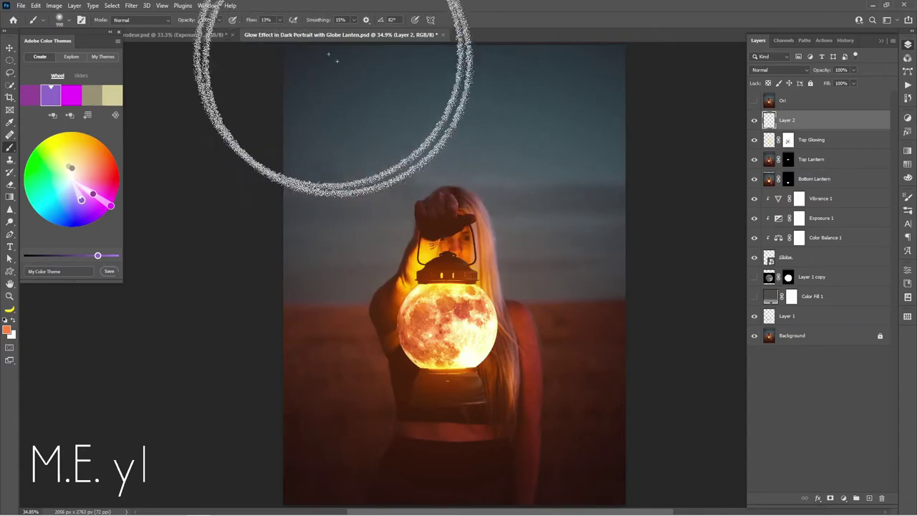
pyautogui.click(280, 22)
pyautogui.moveTo(282, 28); pyautogui.dragTo(349, 35)
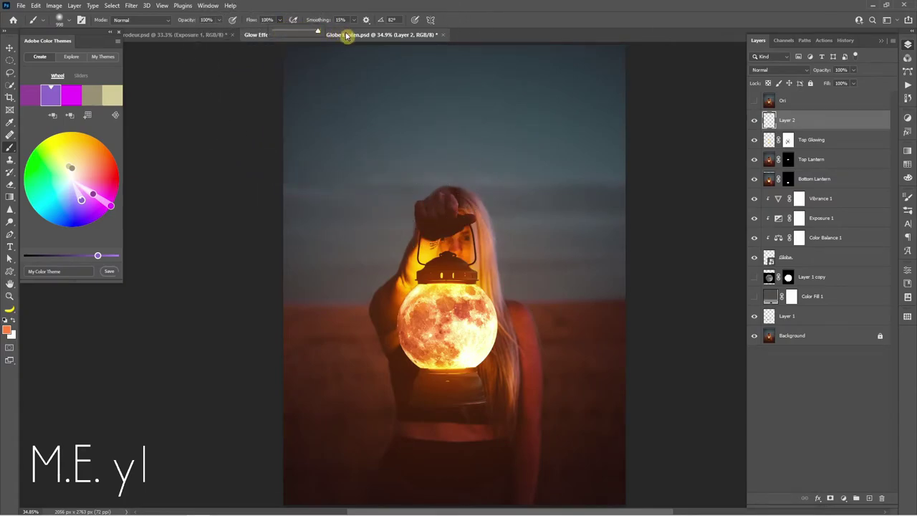
pyautogui.click(450, 208)
pyautogui.moveTo(450, 208); pyautogui.dragTo(465, 212)
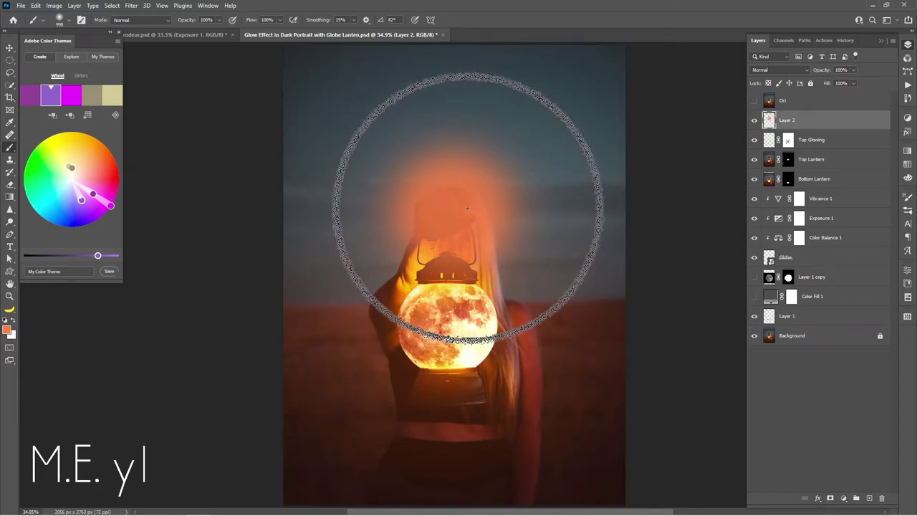
pyautogui.keyDown('ctrl'); pyautogui.keyDown('alt'); pyautogui.rightClick(463, 210); pyautogui.keyUp('alt'); pyautogui.keyUp('ctrl')
pyautogui.moveTo(463, 210); pyautogui.dragTo(415, 221)
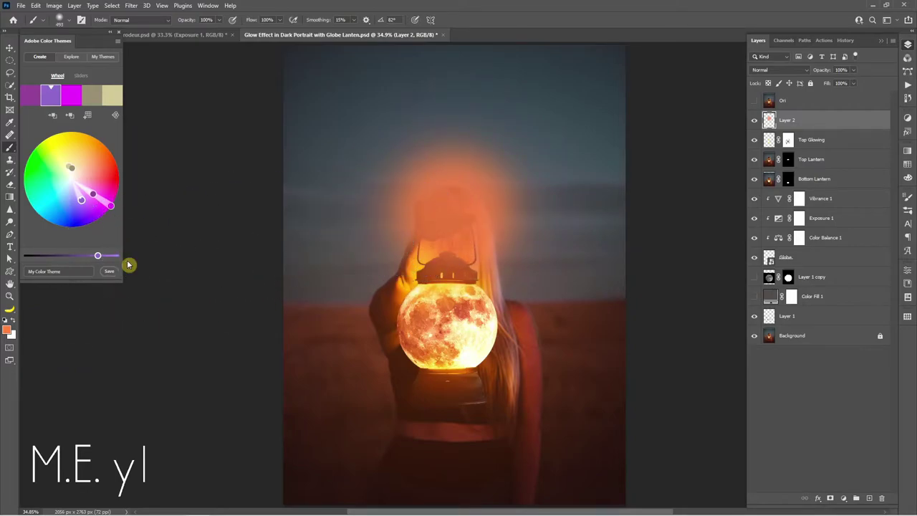
pyautogui.click(11, 333)
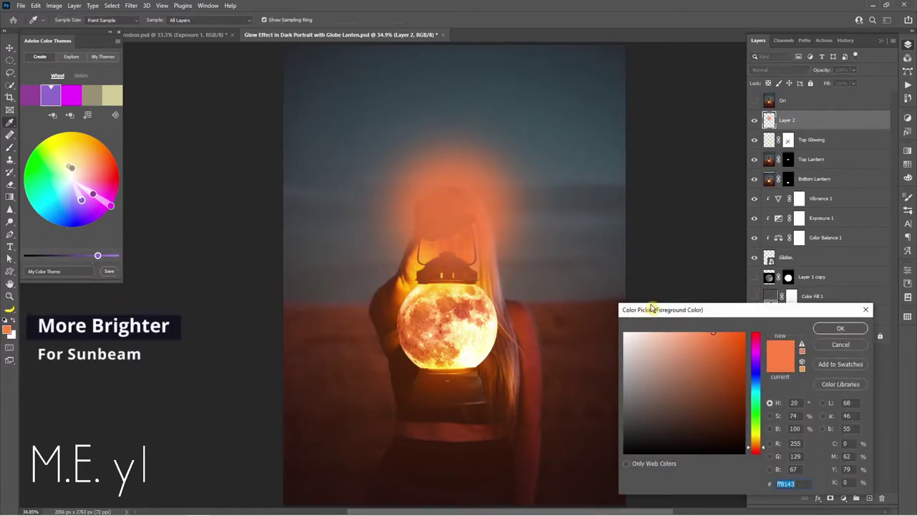
# Try a lighter orange (FFAD84) glow stroke above the lantern, then undo it.
pyautogui.click(680, 335)
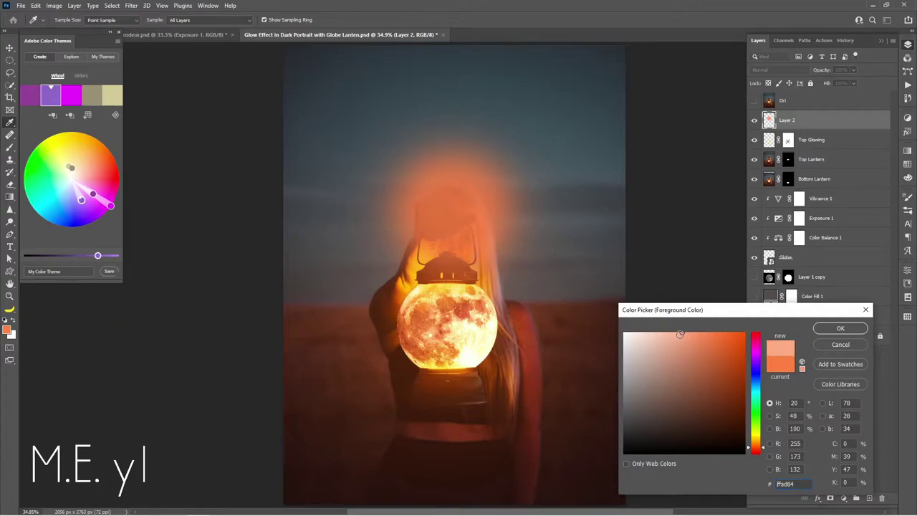
pyautogui.click(841, 328)
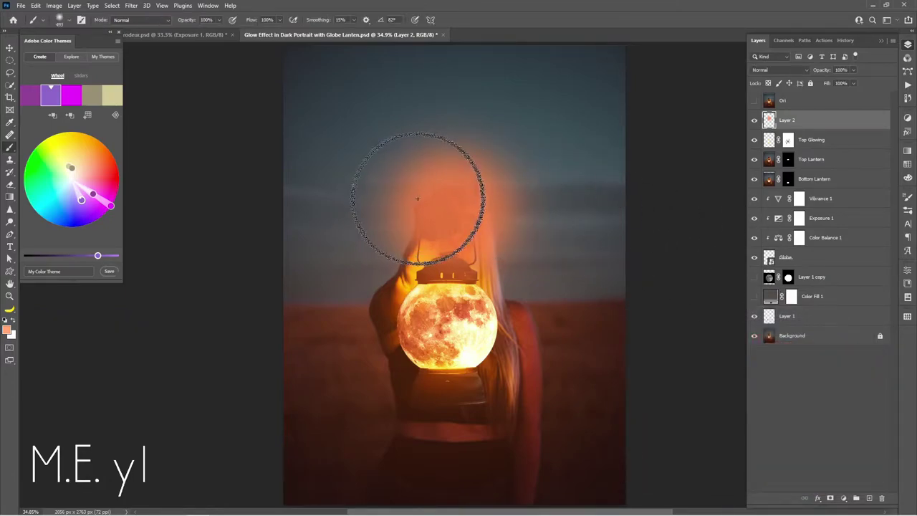
pyautogui.moveTo(448, 200); pyautogui.dragTo(457, 204)
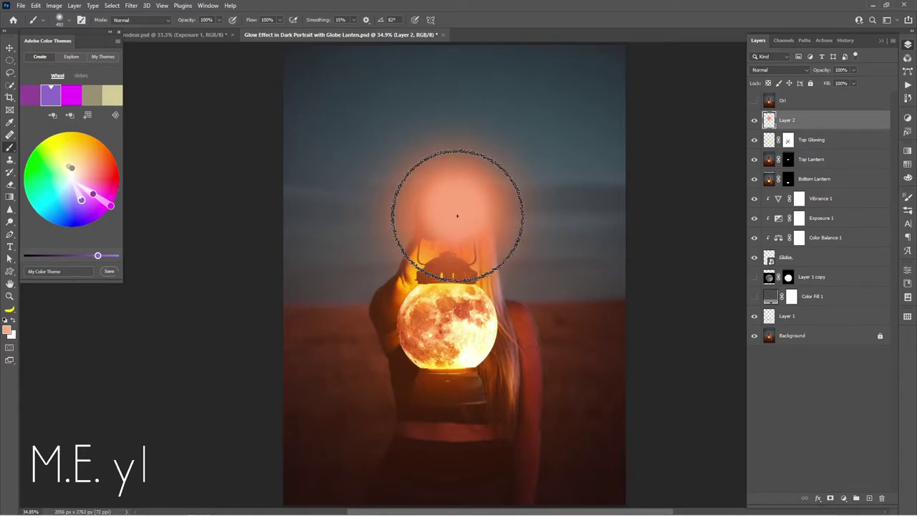
pyautogui.hotkey('ctrl', 'z')
# Dab a bright pale-peach core (FFE0D1) into the glow with a slightly smaller brush.
pyautogui.click(8, 331)
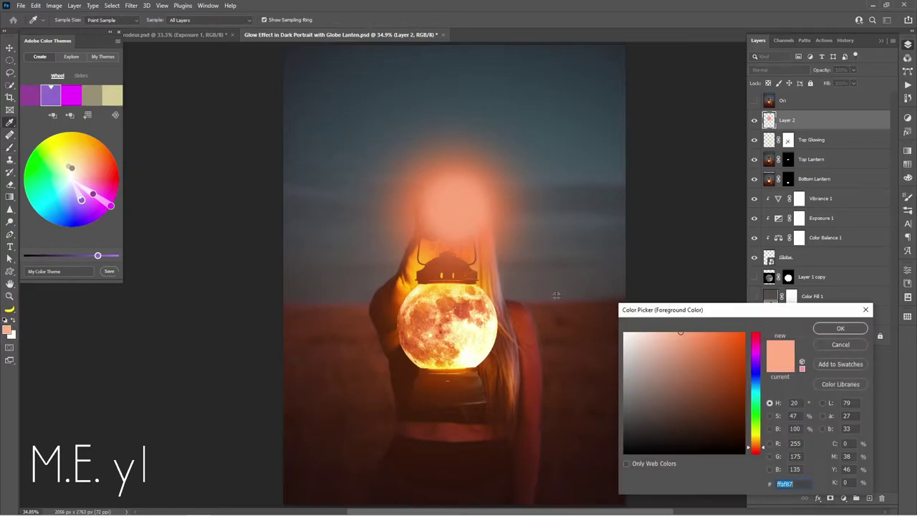
pyautogui.moveTo(656, 334); pyautogui.dragTo(645, 319)
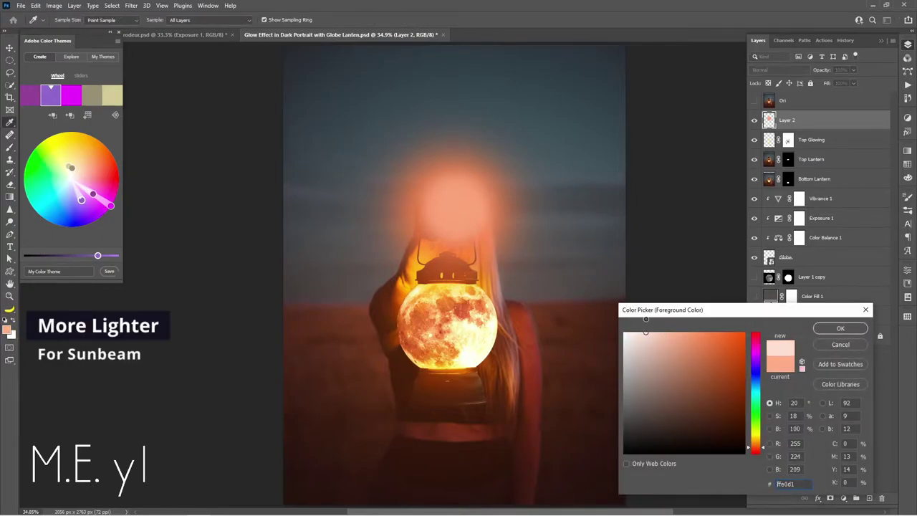
pyautogui.click(832, 328)
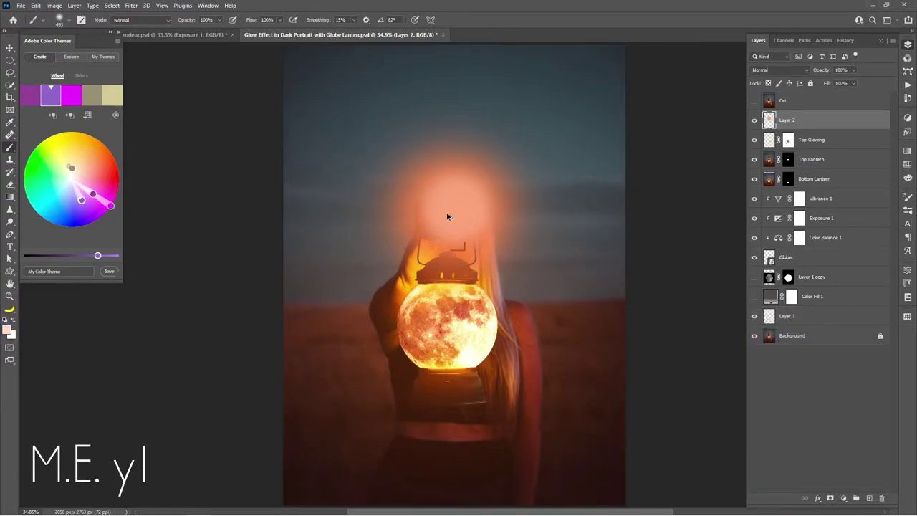
pyautogui.keyDown('ctrl'); pyautogui.keyDown('alt'); pyautogui.rightClick(459, 210); pyautogui.keyUp('alt'); pyautogui.keyUp('ctrl')
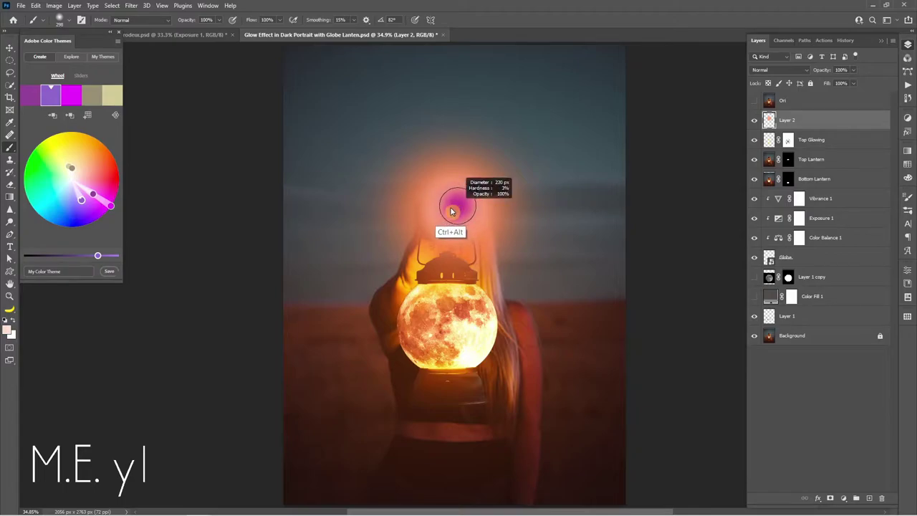
pyautogui.moveTo(451, 212); pyautogui.dragTo(446, 206)
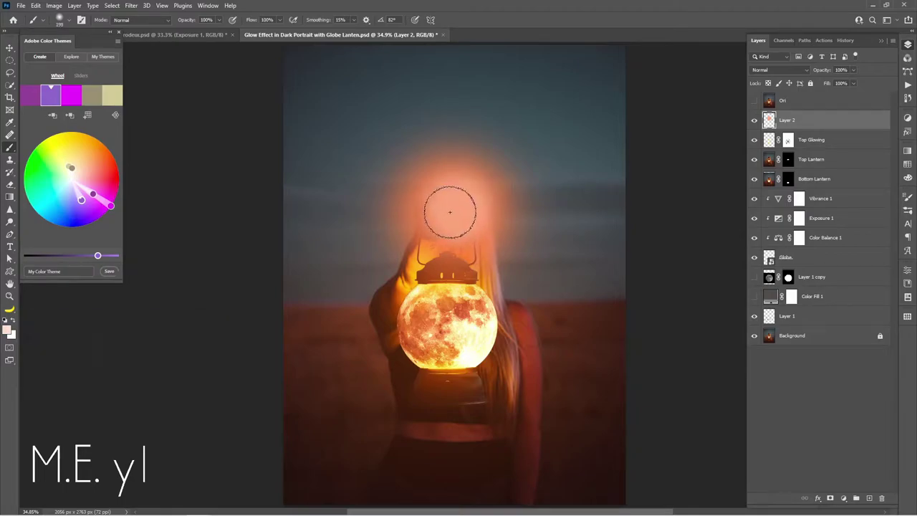
pyautogui.click(452, 208)
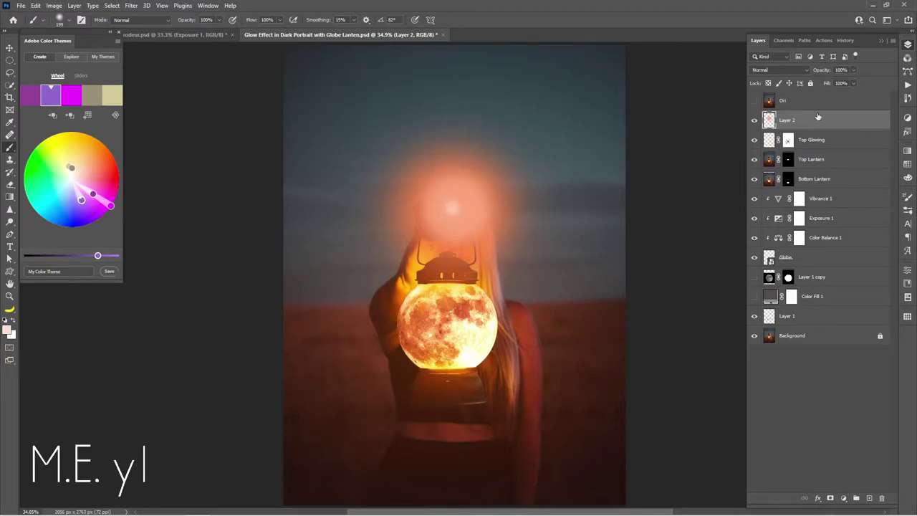
# Set the glow layer to Linear Dodge (Add), move it onto the globe and enlarge it ~125%.
pyautogui.click(791, 71)
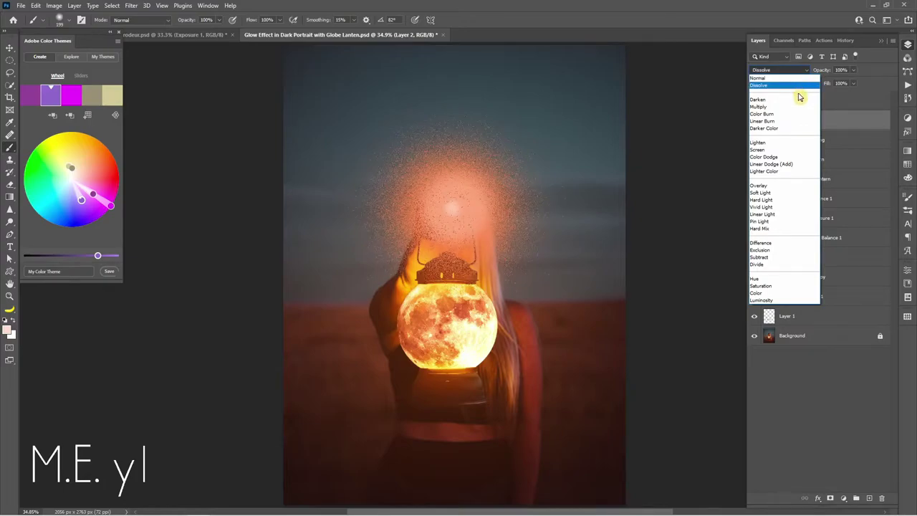
pyautogui.click(803, 168)
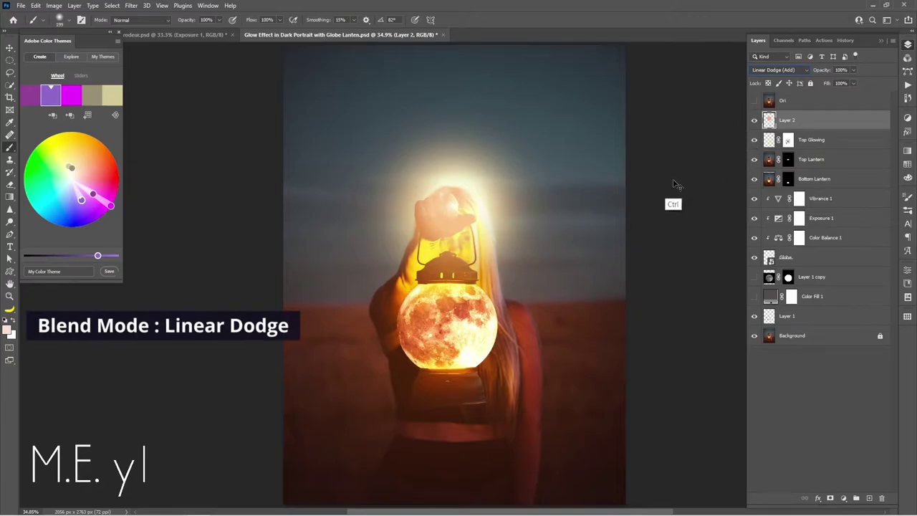
pyautogui.hotkey('ctrl', 't')
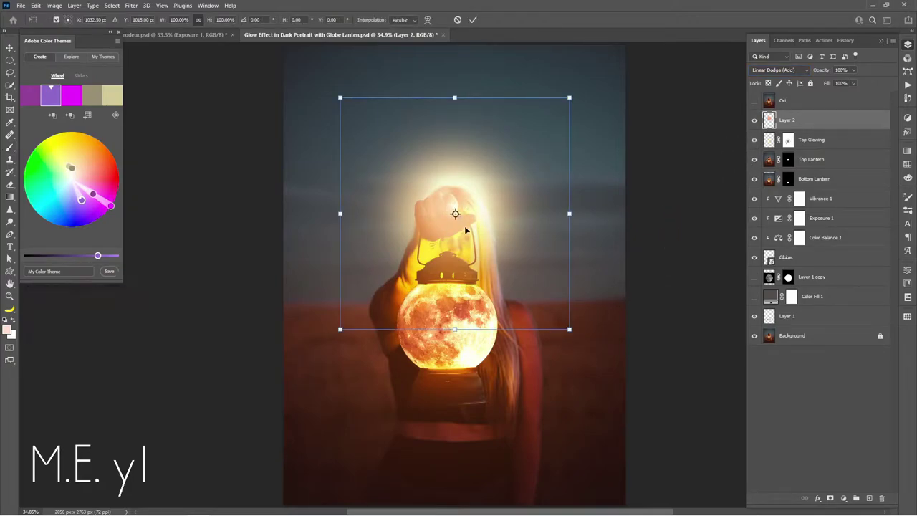
pyautogui.moveTo(461, 221); pyautogui.dragTo(461, 340)
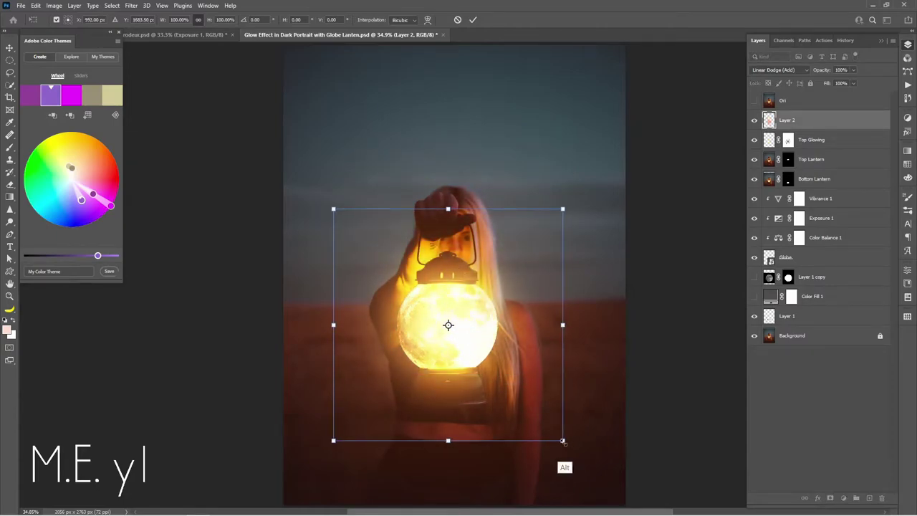
pyautogui.moveTo(563, 443); pyautogui.dragTo(598, 463)
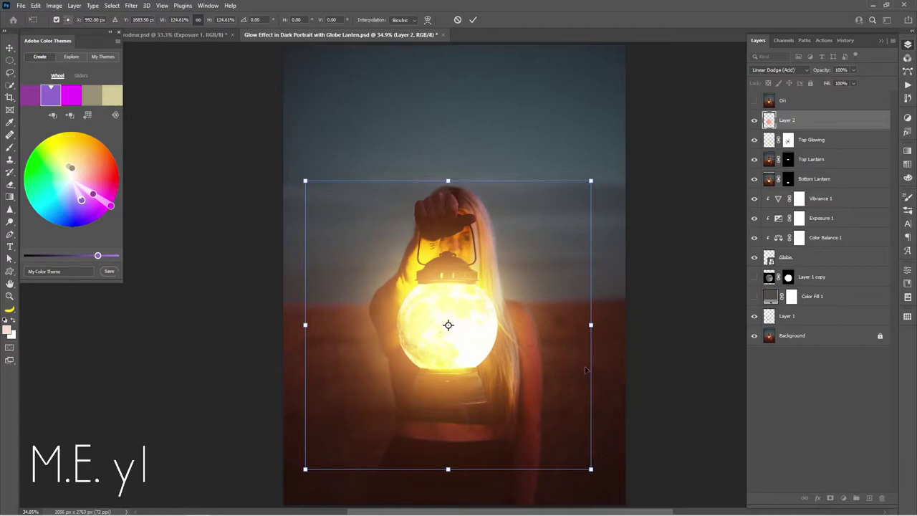
pyautogui.press('Return')
pyautogui.press('b')
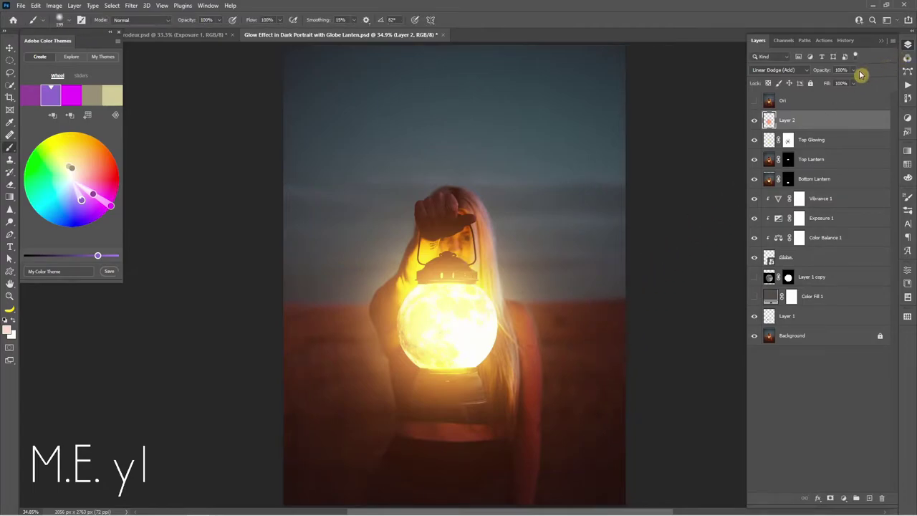
# Lower the glow layer's opacity and rename it 'Sunbeam'.
pyautogui.moveTo(853, 69)
pyautogui.mouseDown()
pyautogui.moveTo(784, 86)
pyautogui.moveTo(848, 86)
pyautogui.moveTo(835, 84)
pyautogui.mouseUp()
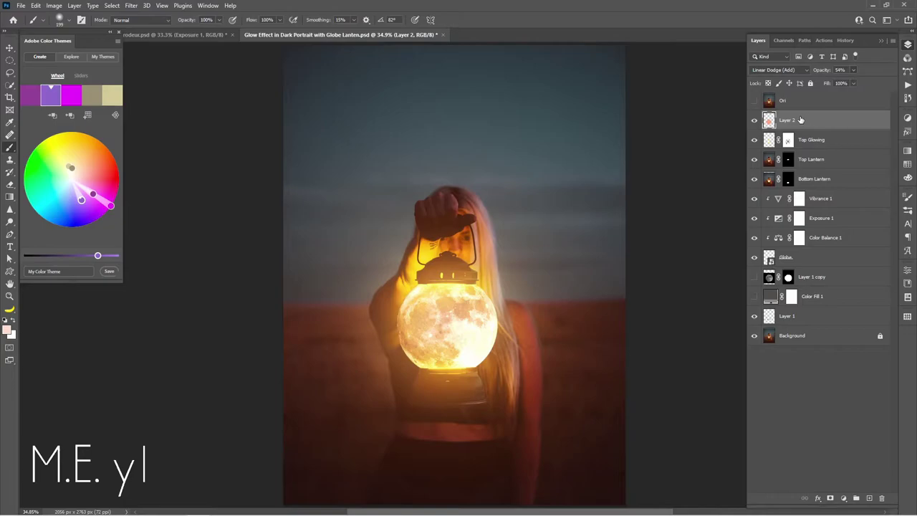
pyautogui.write('Sun Bam')
pyautogui.click(787, 141)
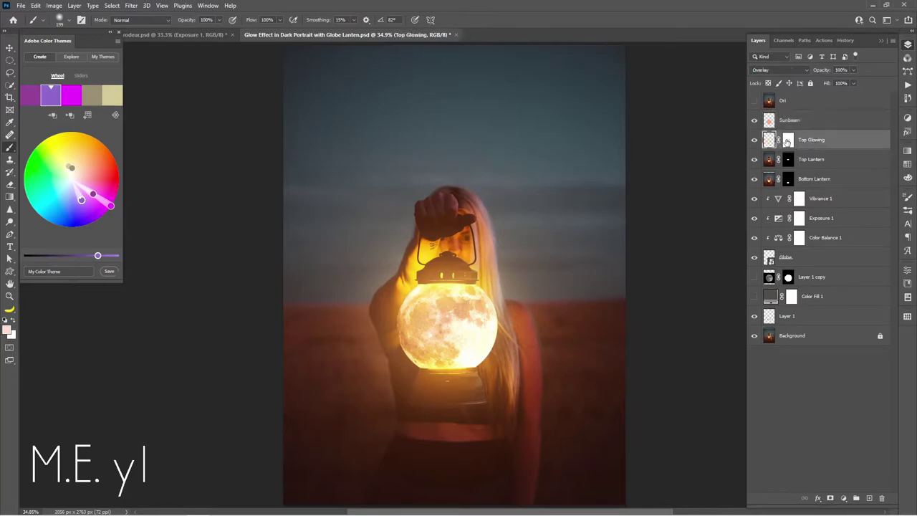
# Compare Top Glowing and Sunbeam on and off, then reduce Sunbeam's opacity to 32%.
pyautogui.click(755, 141)
pyautogui.click(755, 140)
pyautogui.click(755, 122)
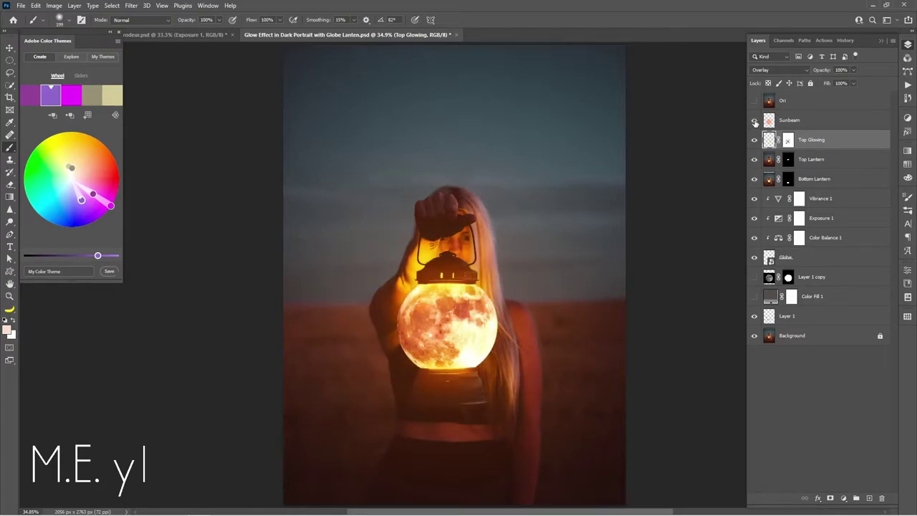
pyautogui.click(755, 121)
pyautogui.click(796, 126)
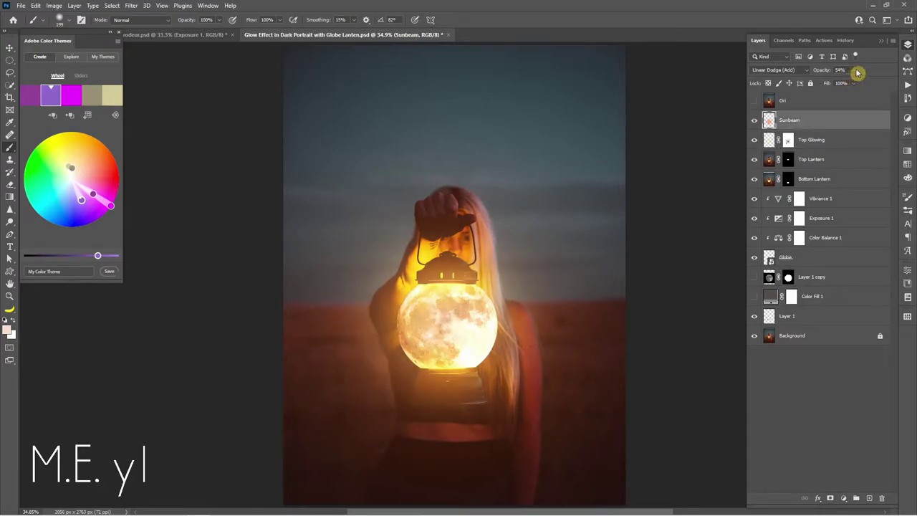
pyautogui.moveTo(857, 72)
pyautogui.mouseDown()
pyautogui.moveTo(853, 84)
pyautogui.moveTo(839, 53)
pyautogui.mouseUp()
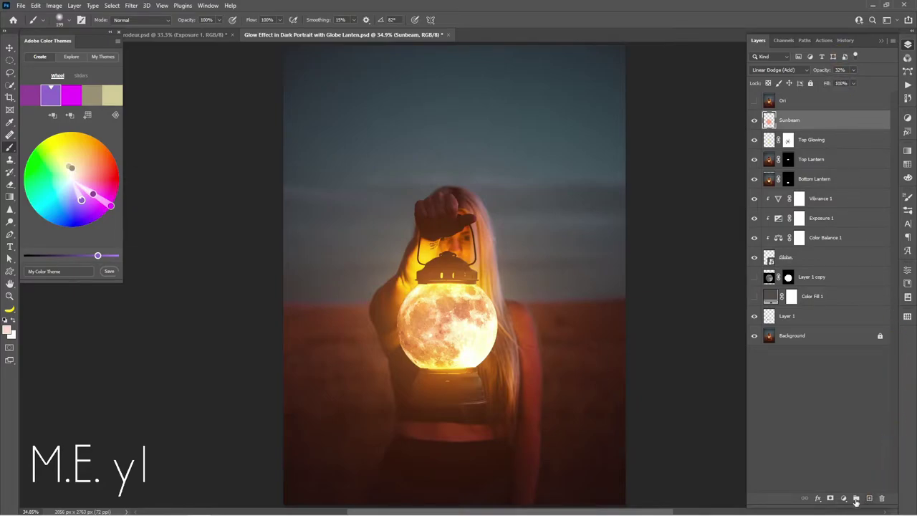
pyautogui.click(843, 498)
# Add a Brightness/Contrast adjustment and invert its mask to black.
pyautogui.click(872, 360)
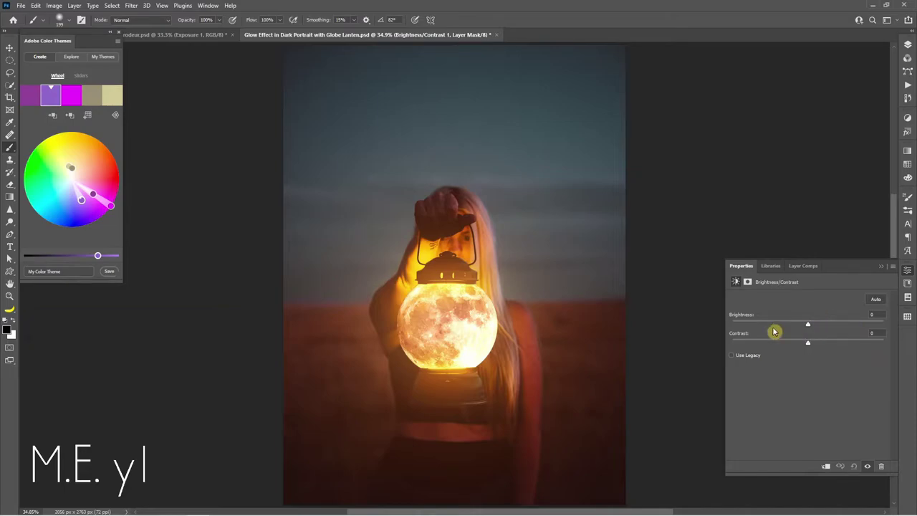
pyautogui.moveTo(808, 325)
pyautogui.mouseDown()
pyautogui.moveTo(784, 330)
pyautogui.moveTo(791, 326)
pyautogui.mouseUp()
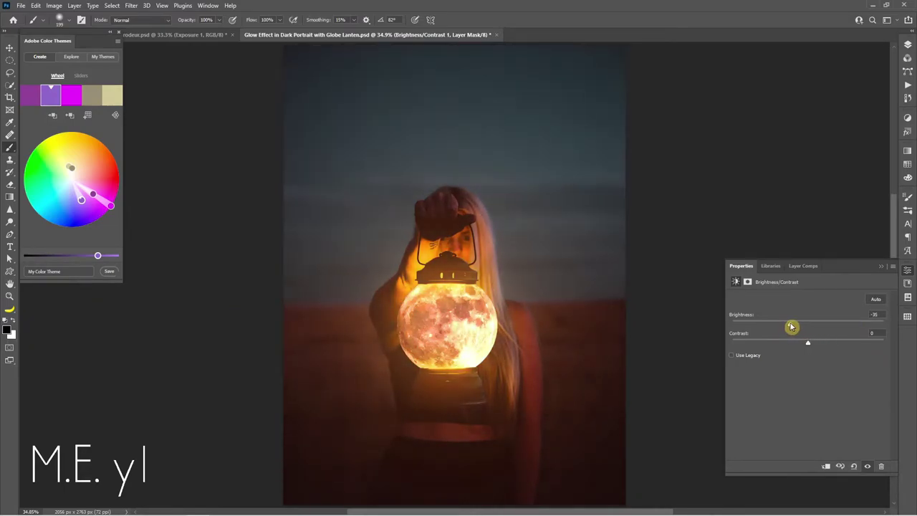
pyautogui.click(908, 46)
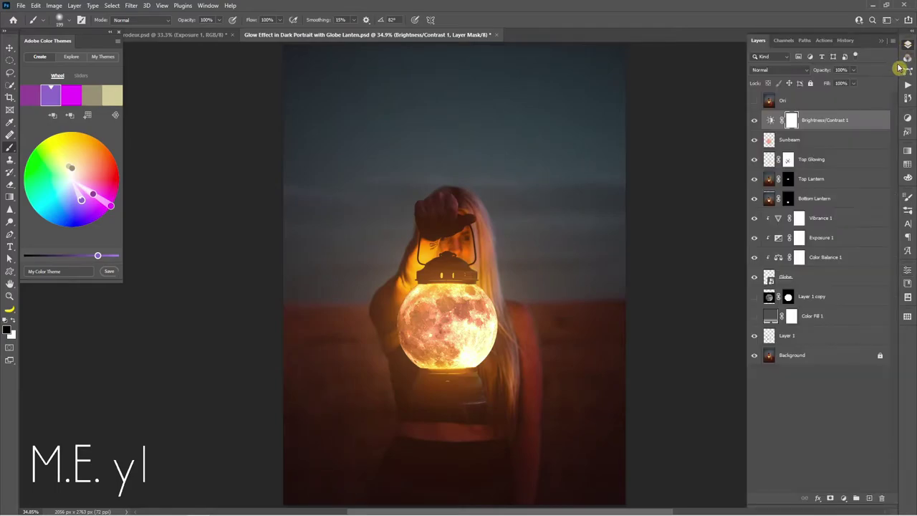
pyautogui.hotkey('ctrl', 'i')
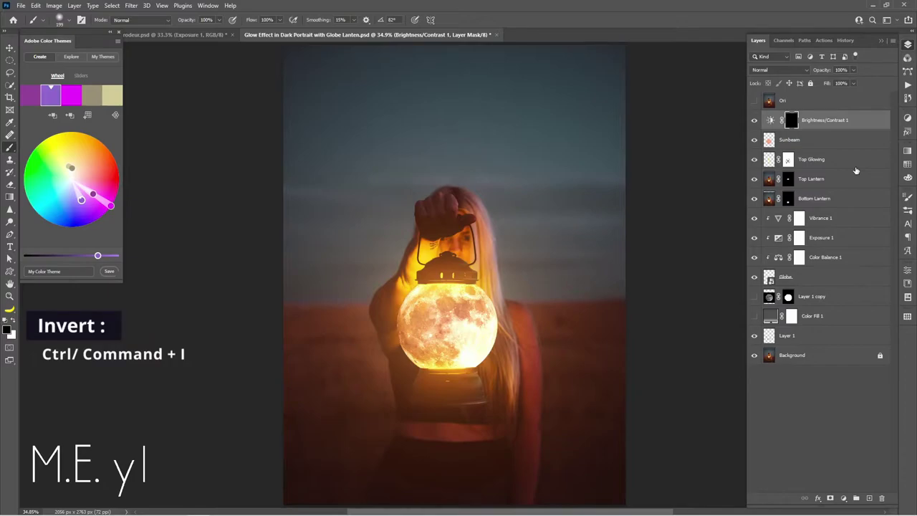
# Paint the mask around the lantern with a ~758 px brush at 4% flow.
pyautogui.keyDown('ctrl'); pyautogui.keyDown('alt'); pyautogui.rightClick(577, 287); pyautogui.keyUp('alt'); pyautogui.keyUp('ctrl')
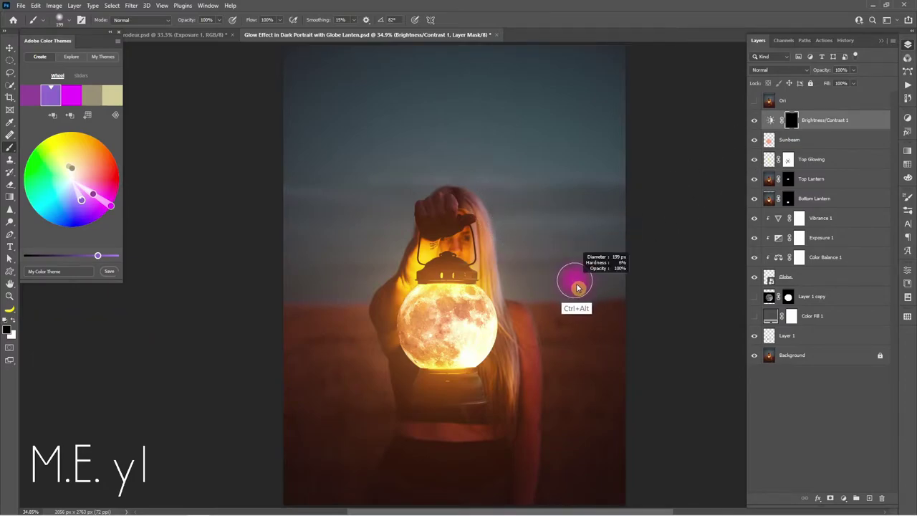
pyautogui.moveTo(578, 287); pyautogui.dragTo(665, 315)
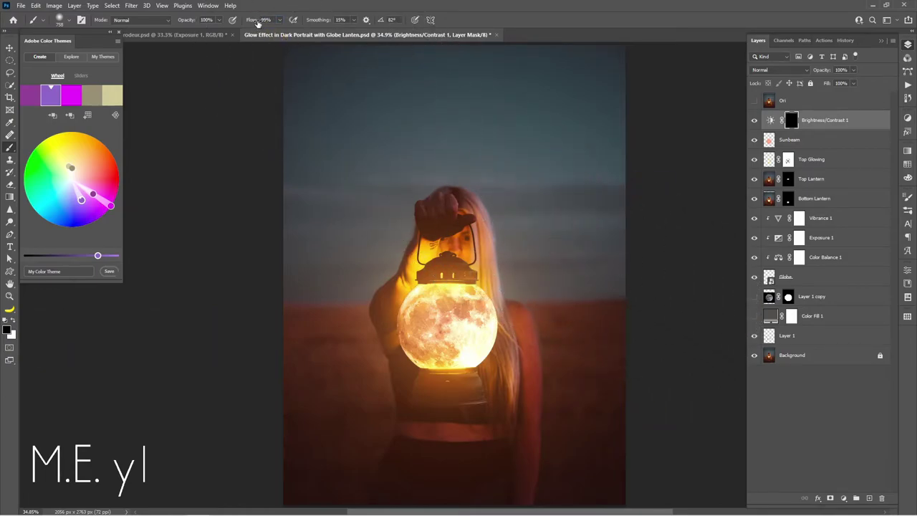
pyautogui.write('4')
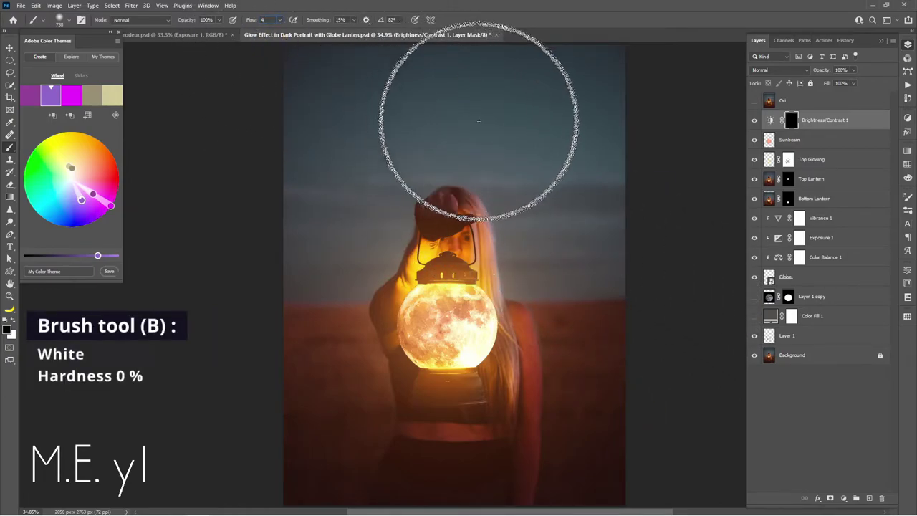
pyautogui.write('x')
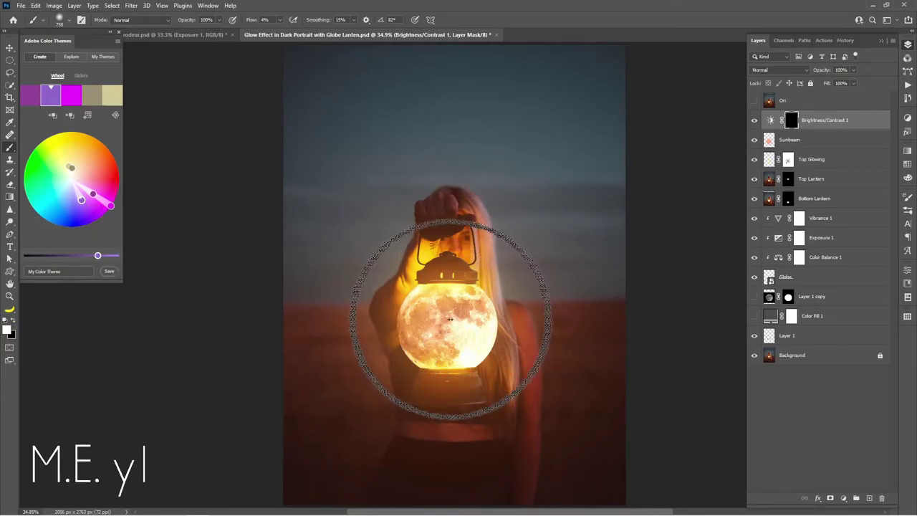
pyautogui.moveTo(480, 316)
pyautogui.mouseDown()
pyautogui.moveTo(430, 379)
pyautogui.moveTo(456, 276)
pyautogui.moveTo(440, 390)
pyautogui.moveTo(469, 343)
pyautogui.mouseUp()
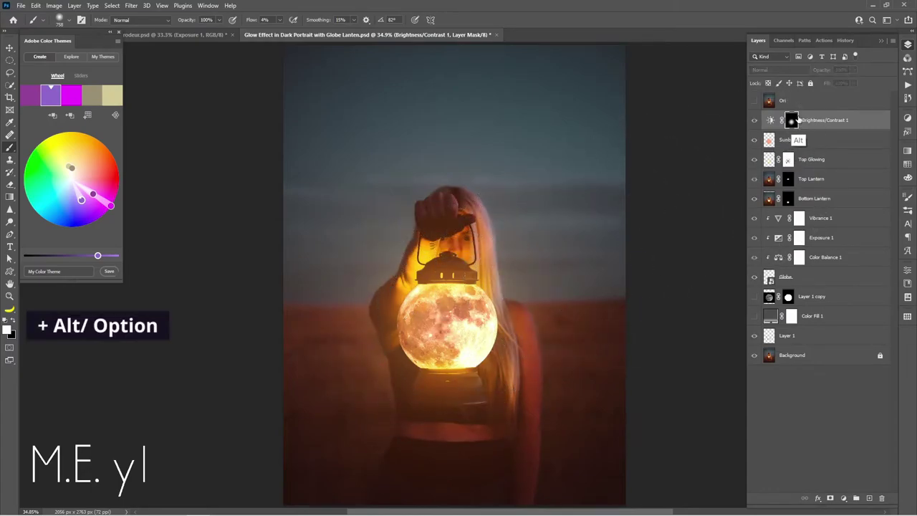
# Check the Brightness/Contrast mask on its own and toggle it to compare.
pyautogui.keyDown('alt'); pyautogui.click(792, 120); pyautogui.keyUp('alt')
pyautogui.keyDown('alt'); pyautogui.click(800, 119); pyautogui.keyUp('alt')
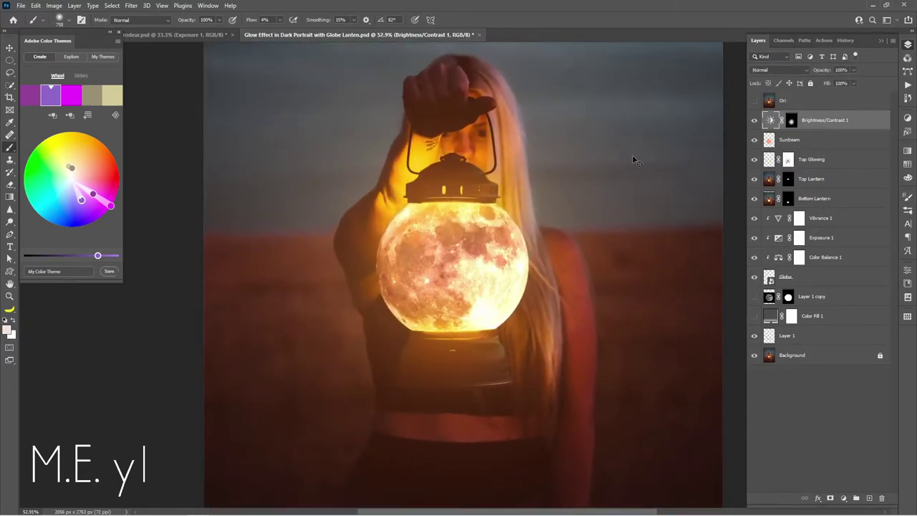
pyautogui.hotkey('ctrl', '0')
pyautogui.click(792, 120)
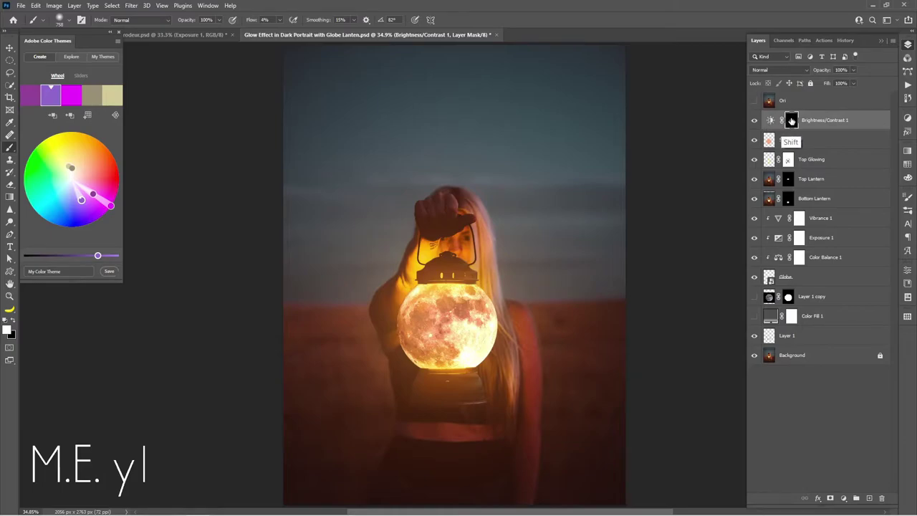
pyautogui.keyDown('shift'); pyautogui.click(792, 121); pyautogui.keyUp('shift')
pyautogui.keyDown('shift'); pyautogui.click(792, 121); pyautogui.keyUp('shift')
pyautogui.keyDown('shift'); pyautogui.click(792, 120); pyautogui.keyUp('shift')
pyautogui.keyDown('shift'); pyautogui.click(792, 120); pyautogui.keyUp('shift')
# Create a new Layer 2 and paint a faint yellow glow on the lantern top at 3% flow.
pyautogui.hotkey('ctrl', 'shift', 'n')
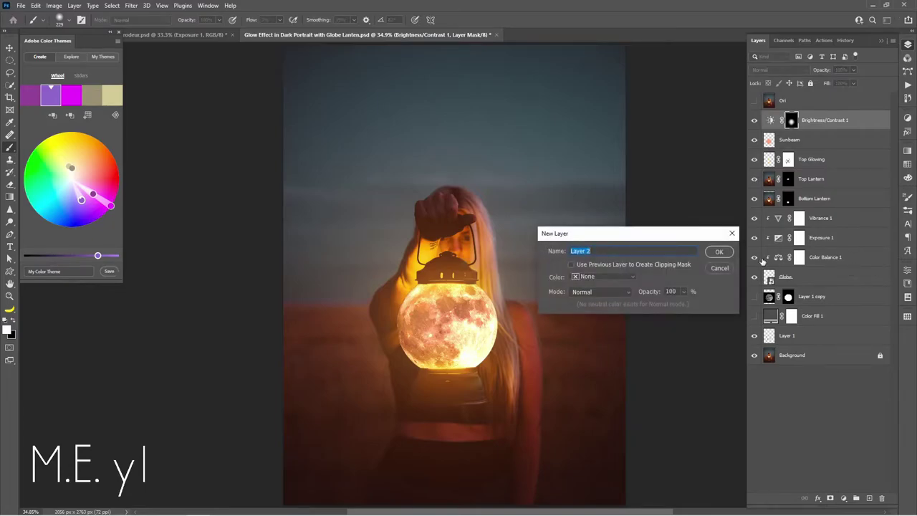
pyautogui.click(720, 252)
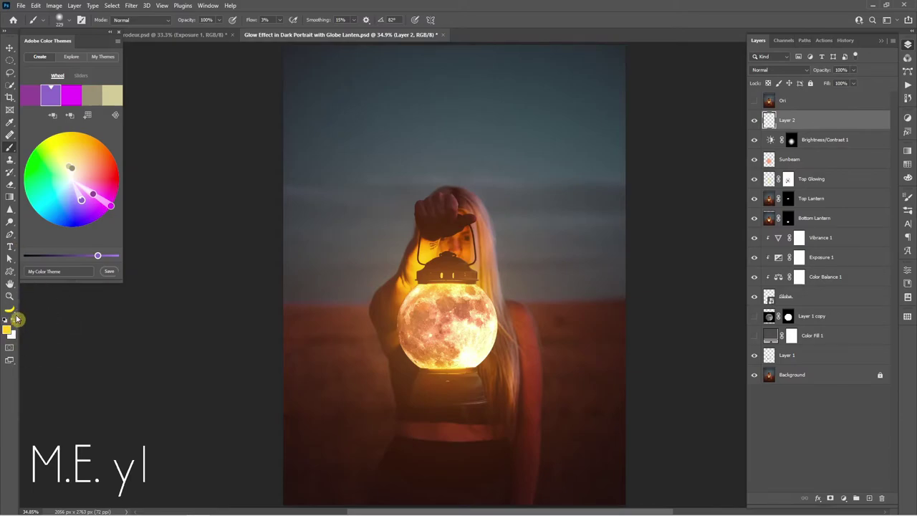
pyautogui.moveTo(258, 20); pyautogui.dragTo(255, 20)
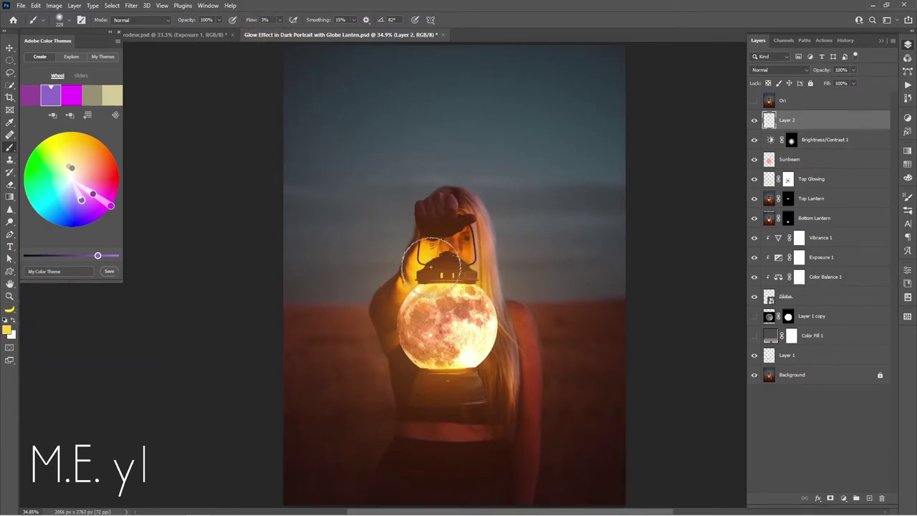
pyautogui.moveTo(422, 261)
pyautogui.mouseDown()
pyautogui.moveTo(457, 229)
pyautogui.moveTo(446, 224)
pyautogui.mouseUp()
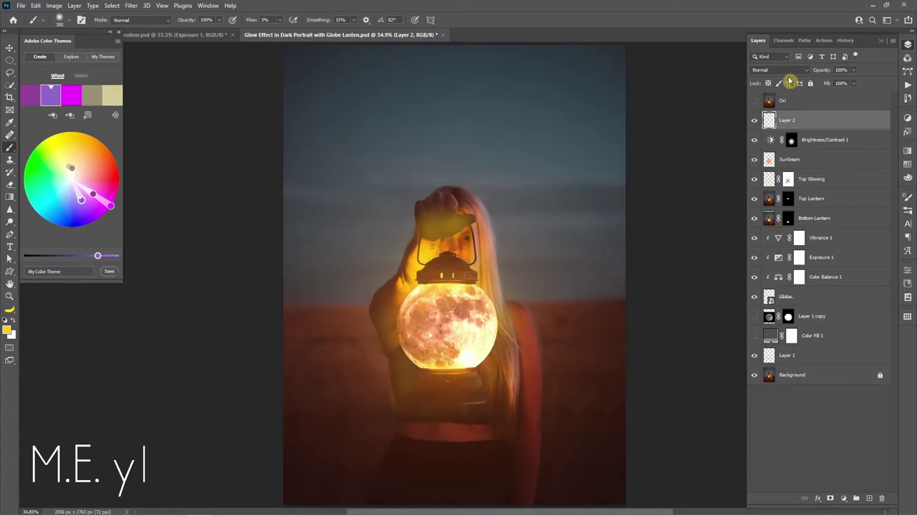
# Set Layer 2 to Overlay, erase excess glow, and compare it on and off.
pyautogui.click(794, 71)
pyautogui.click(782, 185)
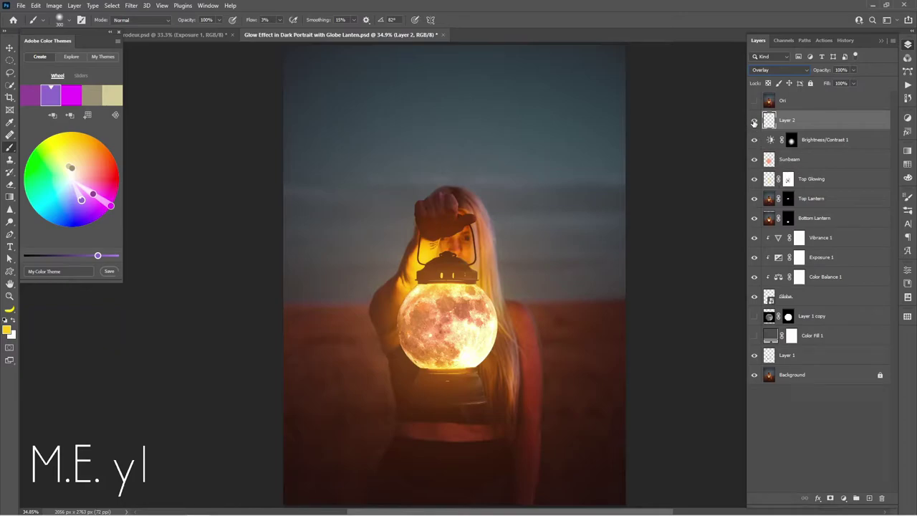
pyautogui.click(754, 122)
pyautogui.click(755, 122)
pyautogui.press('e')
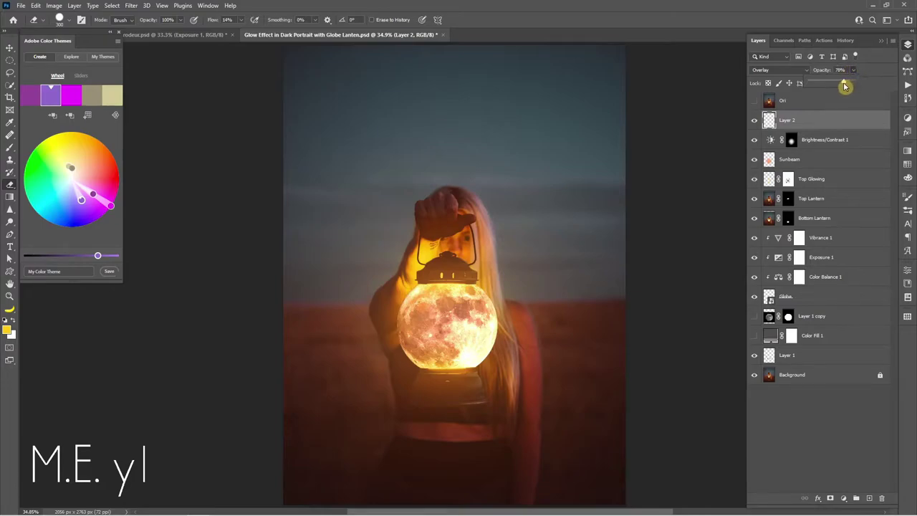
pyautogui.click(756, 121)
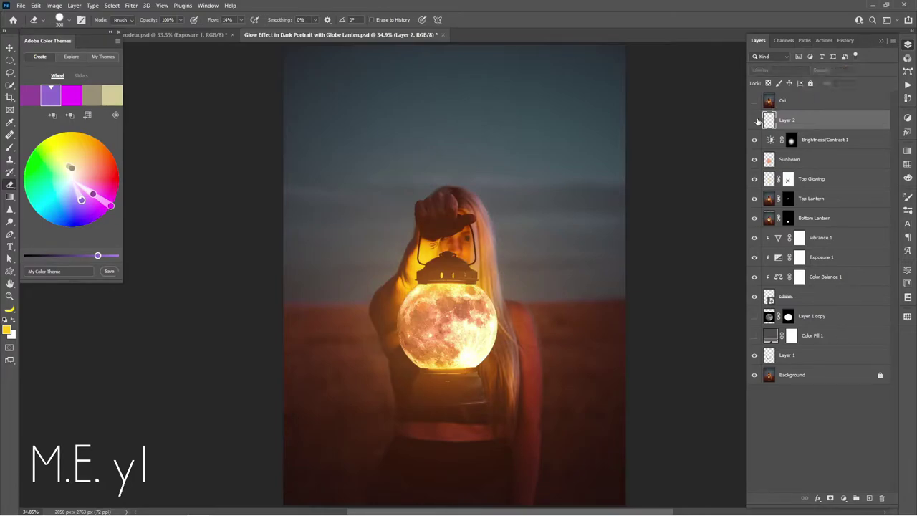
pyautogui.click(755, 120)
# Create Layer 3, set white as the foreground colour, and shrink the soft brush to about 213 px.
pyautogui.press('b')
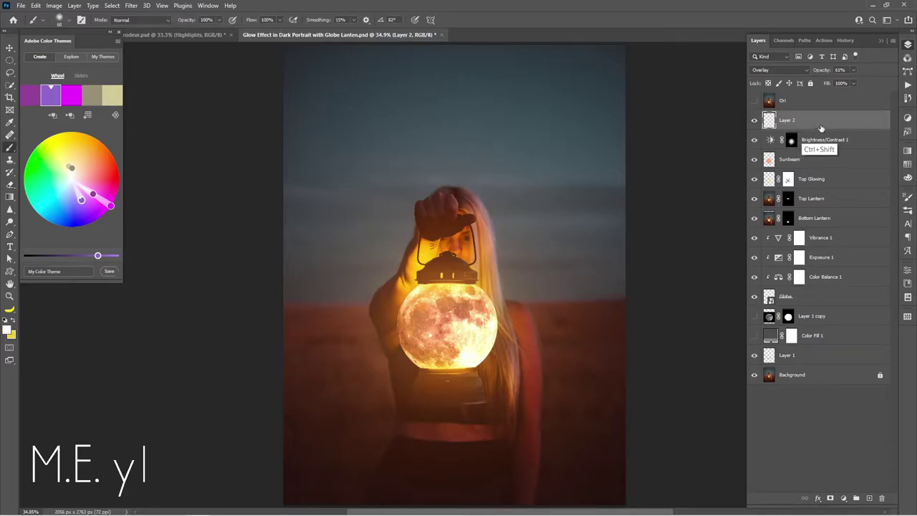
pyautogui.hotkey('ctrl', 'shift', 'n')
pyautogui.press('Return')
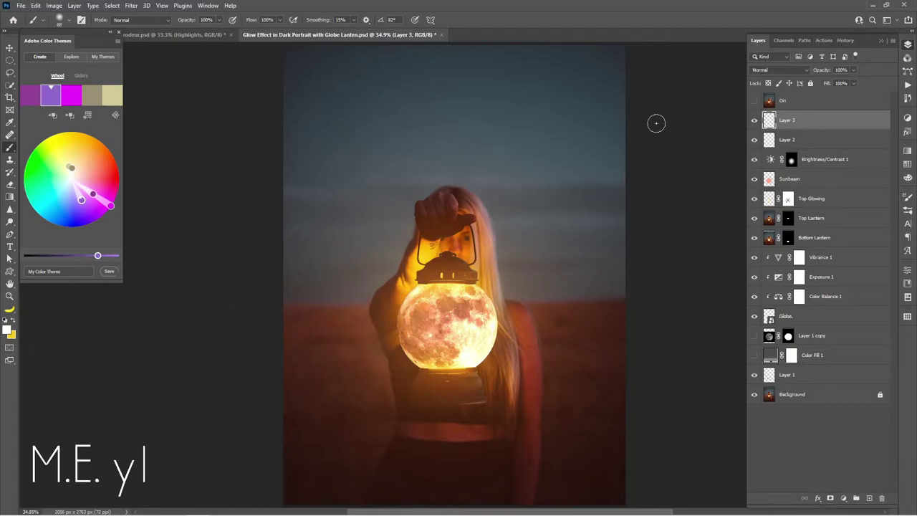
pyautogui.click(7, 331)
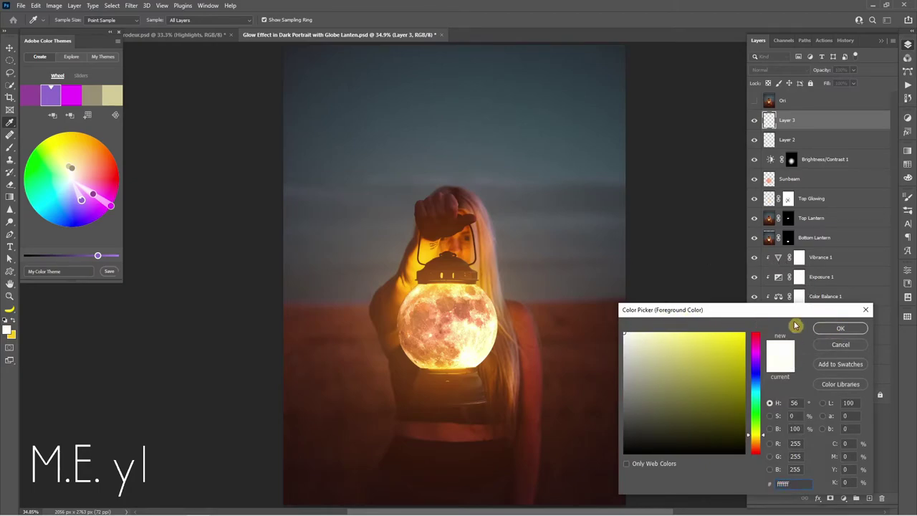
pyautogui.click(821, 328)
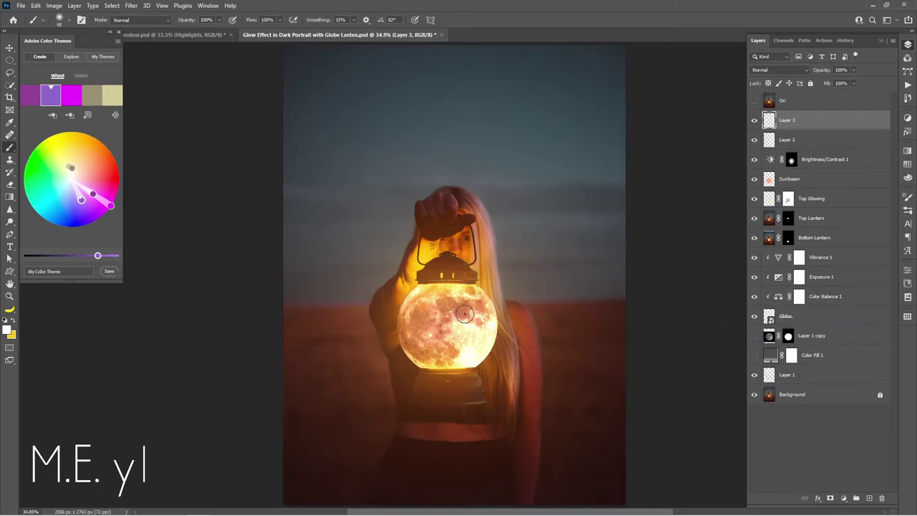
pyautogui.moveTo(449, 317); pyautogui.dragTo(475, 317)
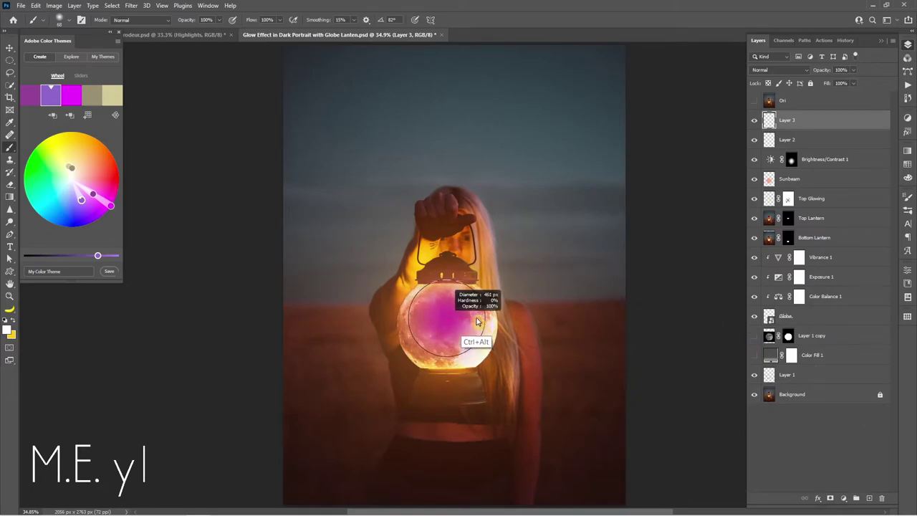
pyautogui.moveTo(442, 329); pyautogui.dragTo(409, 345)
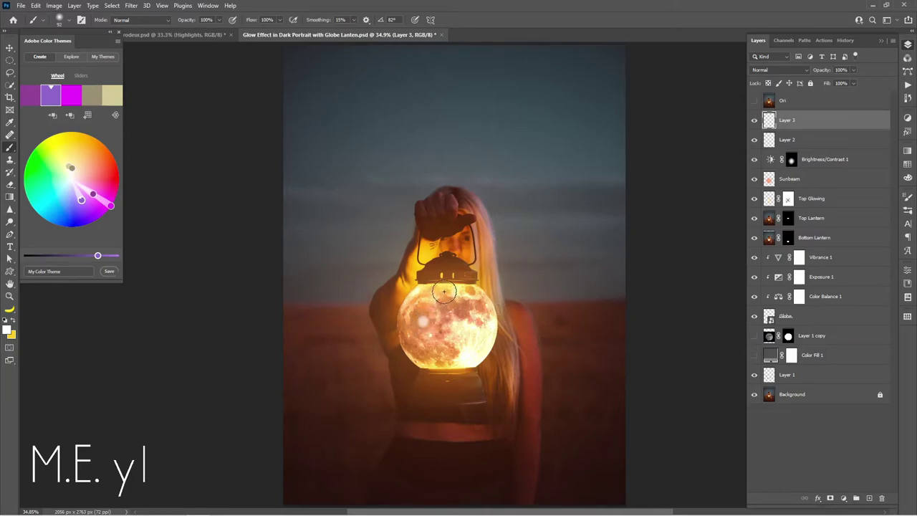
# Scale the white highlight spot up from its centre with Free Transform.
pyautogui.hotkey('ctrl', 't')
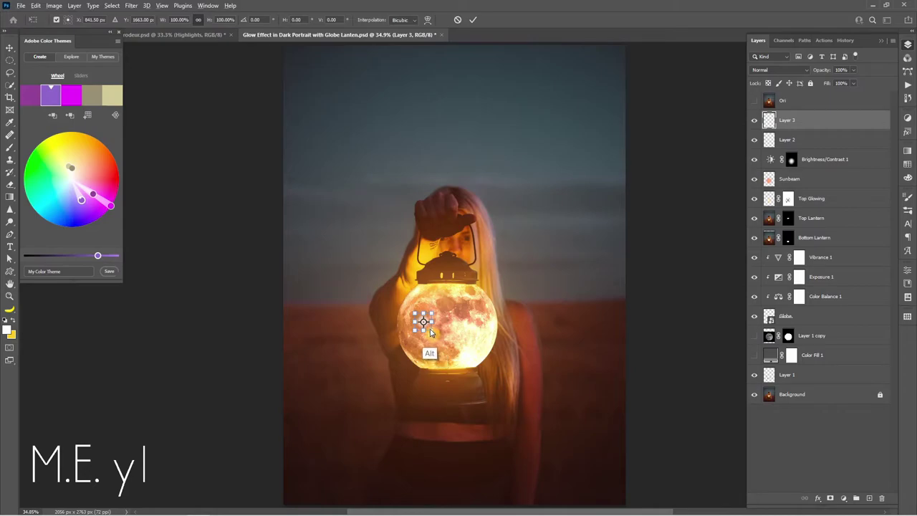
pyautogui.press('shift')
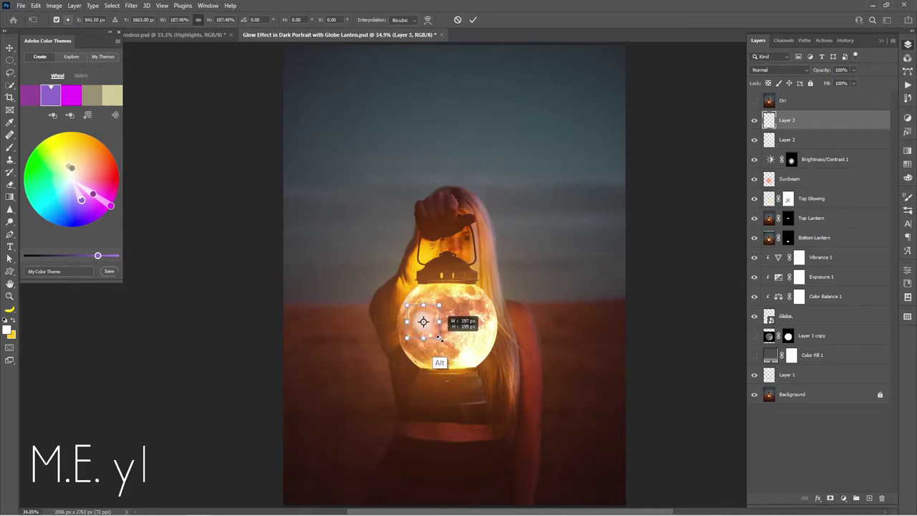
pyautogui.moveTo(440, 339); pyautogui.dragTo(439, 339)
pyautogui.press('Return')
pyautogui.press('b')
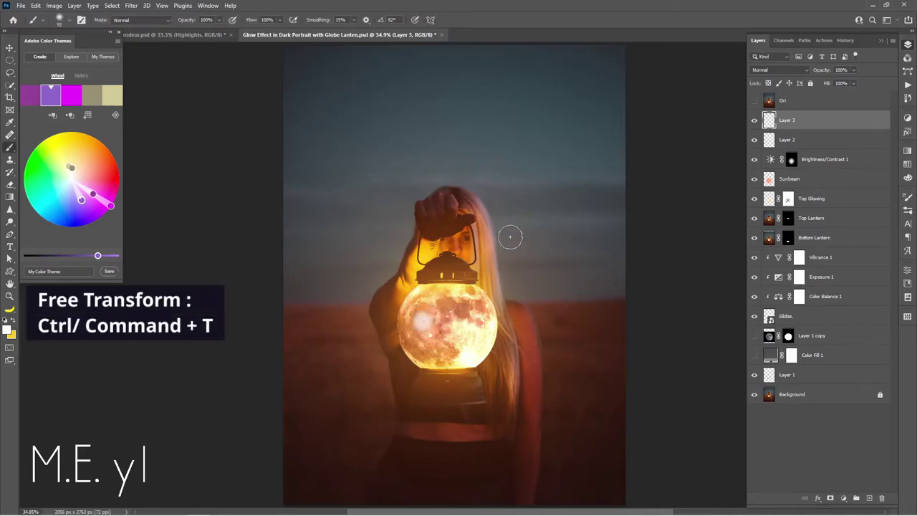
# Set Layer 3 to Color Dodge and turn off Transparency Shapes Layer in Blending Options.
pyautogui.click(778, 70)
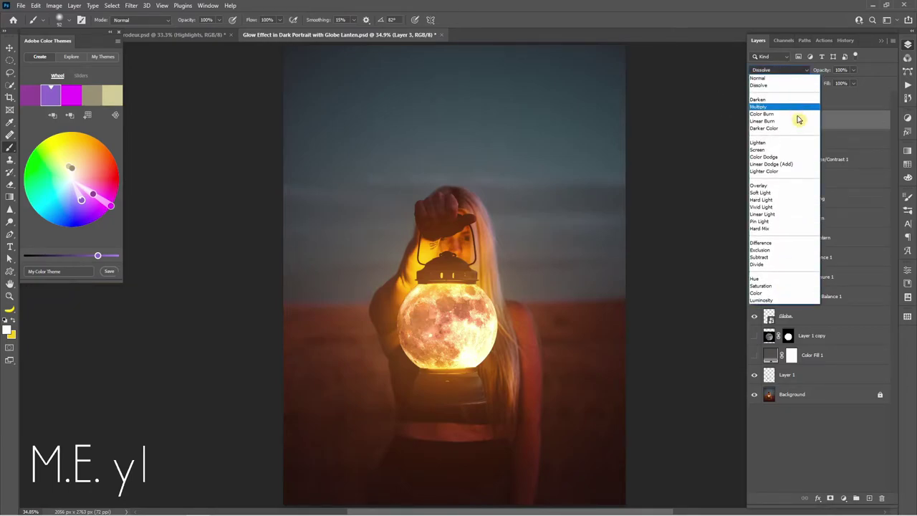
pyautogui.click(796, 161)
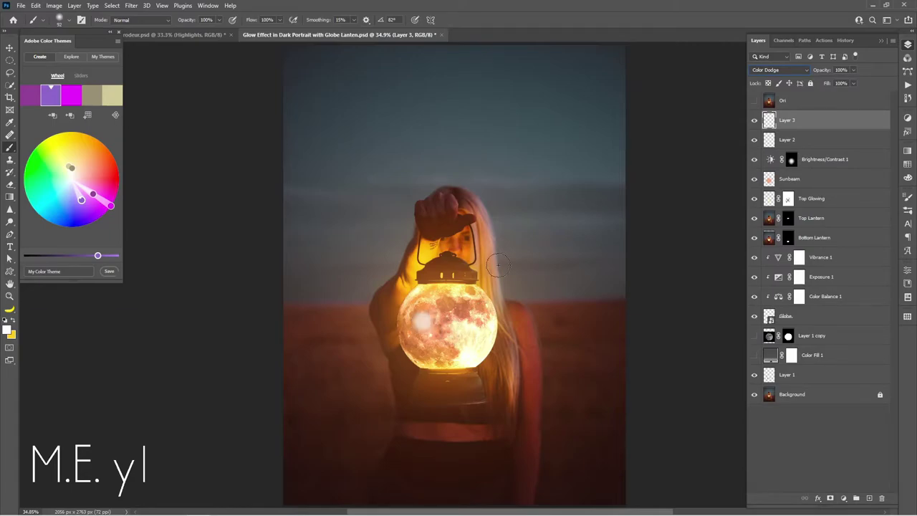
pyautogui.rightClick(872, 121)
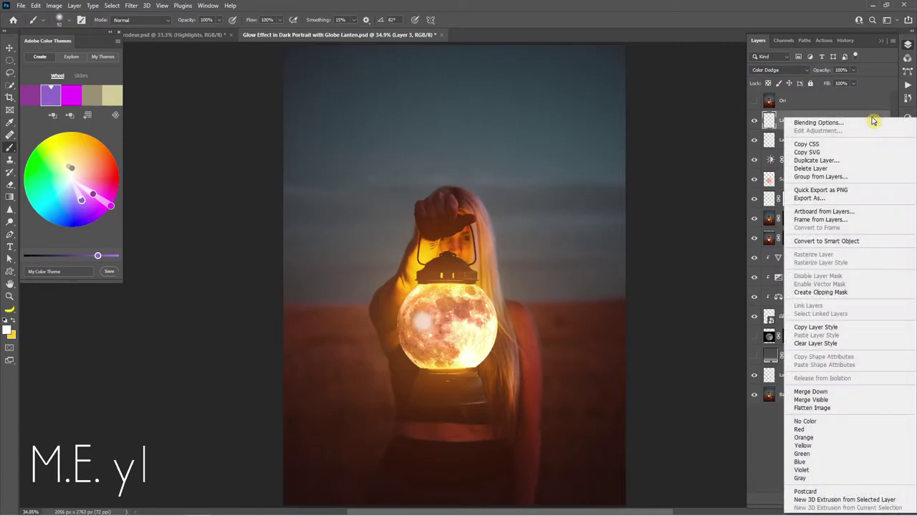
pyautogui.click(869, 124)
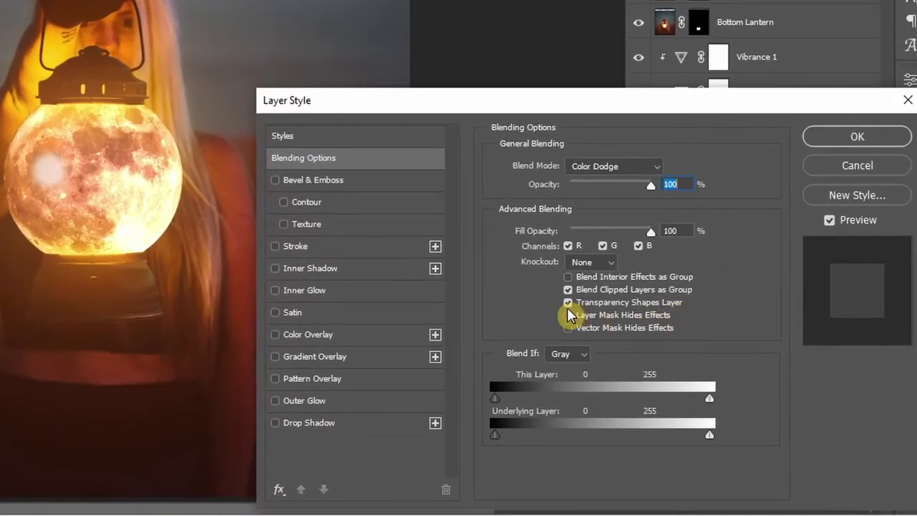
pyautogui.click(575, 304)
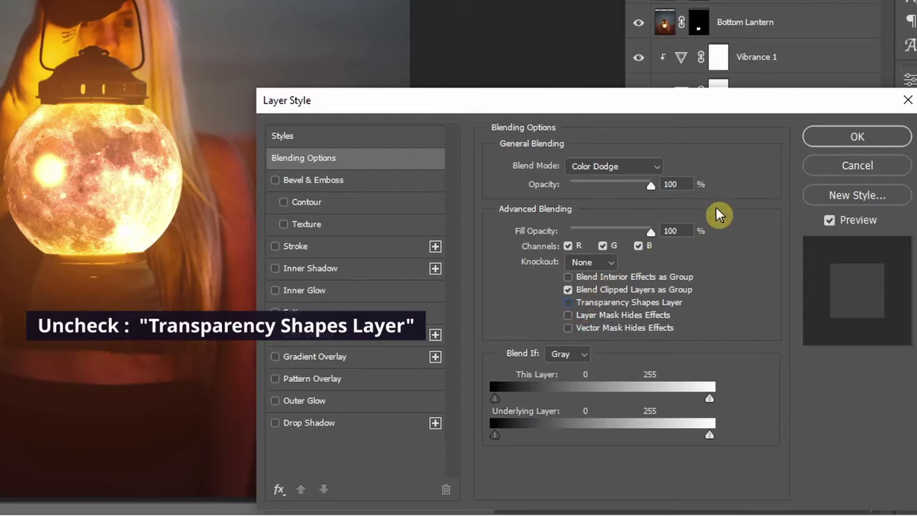
pyautogui.click(835, 137)
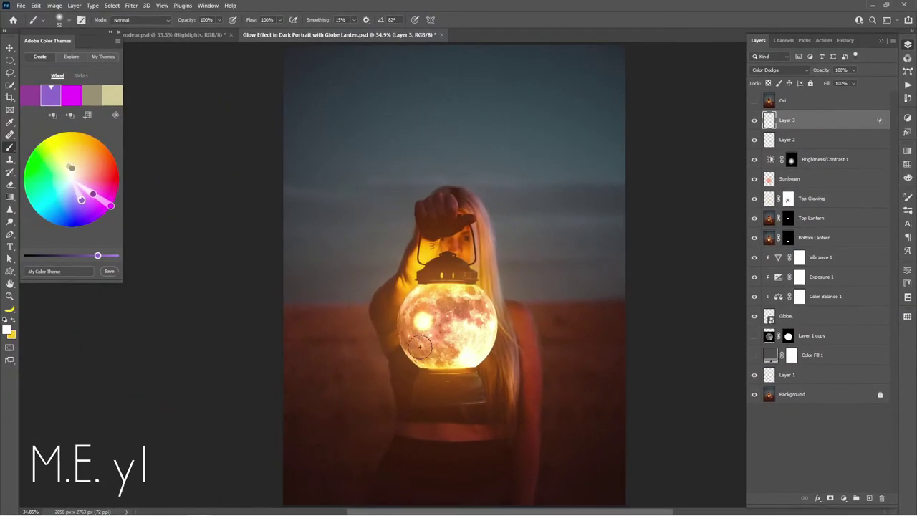
# Move the glow spot to the globe's lower right and enlarge it from its centre.
pyautogui.press('ctrl')
pyautogui.keyDown('ctrl'); pyautogui.moveTo(486, 351); pyautogui.dragTo(476, 373); pyautogui.keyUp('ctrl')
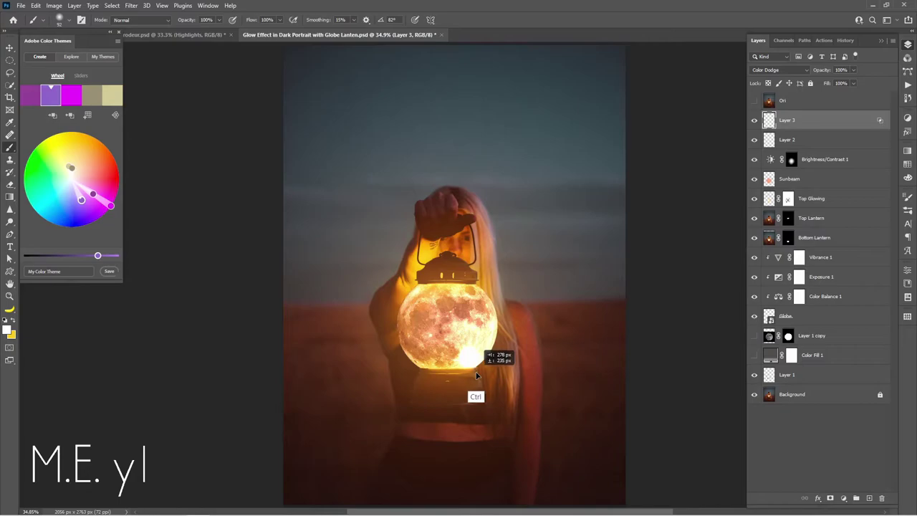
pyautogui.hotkey('ctrl', 't')
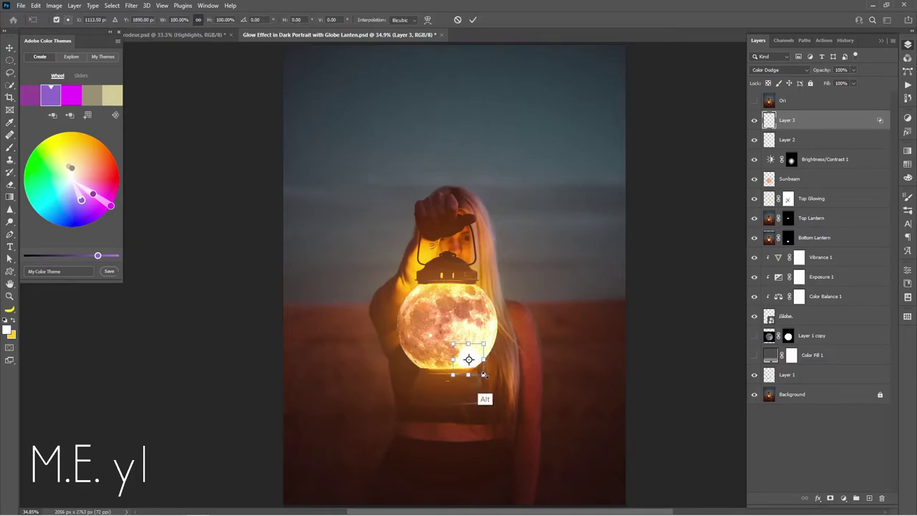
pyautogui.keyDown('alt'); pyautogui.moveTo(484, 374); pyautogui.dragTo(498, 387); pyautogui.keyUp('alt')
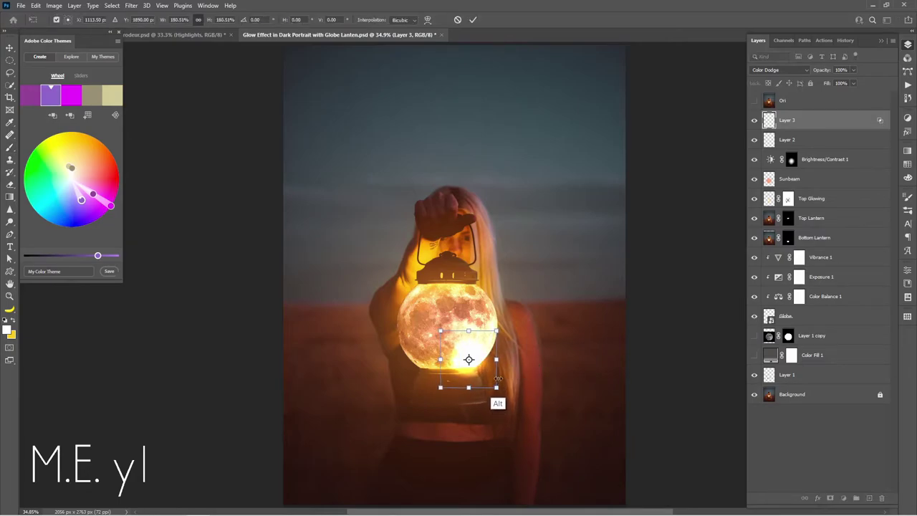
pyautogui.press('Return')
pyautogui.press('b')
pyautogui.keyDown('ctrl'); pyautogui.moveTo(514, 429); pyautogui.dragTo(505, 437); pyautogui.keyUp('ctrl')
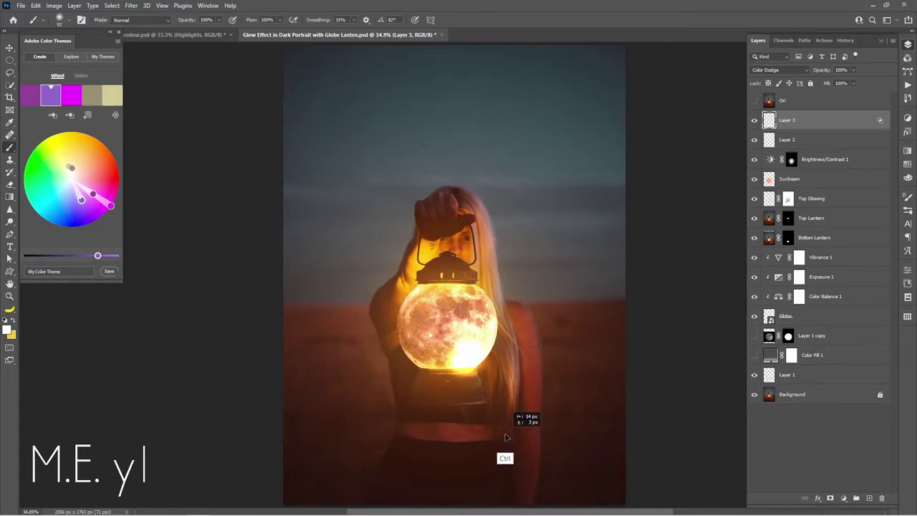
# Lower Layer 3's opacity to 83%, toggling it off and on to compare.
pyautogui.click(755, 120)
pyautogui.click(755, 120)
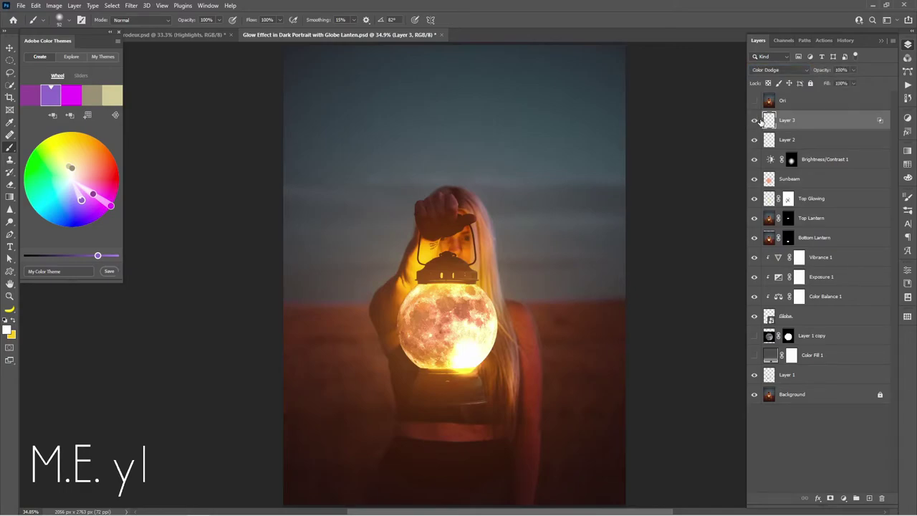
pyautogui.click(853, 70)
pyautogui.moveTo(850, 82)
pyautogui.mouseDown()
pyautogui.moveTo(841, 83)
pyautogui.moveTo(849, 83)
pyautogui.mouseUp()
pyautogui.click(754, 122)
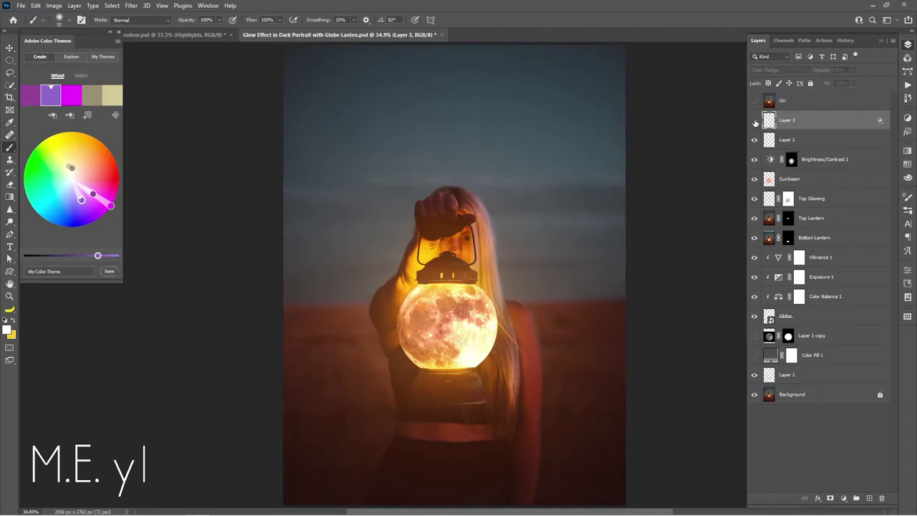
pyautogui.click(754, 122)
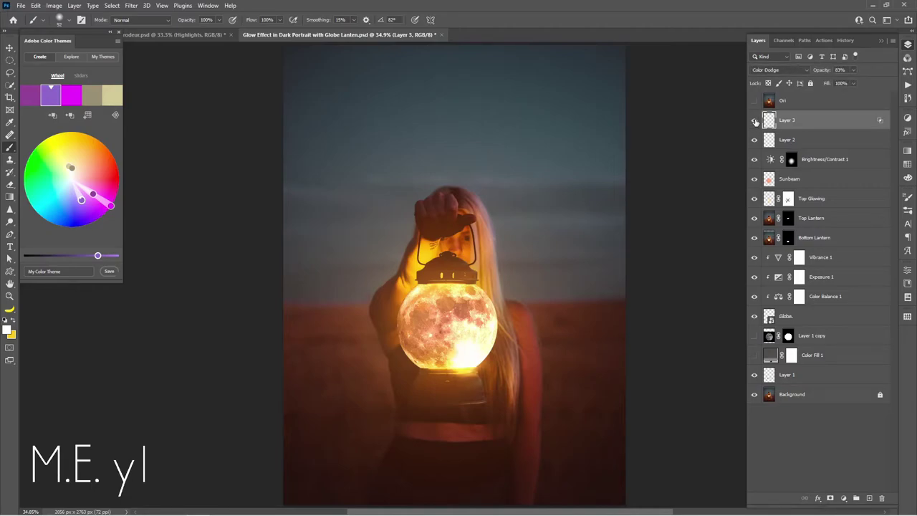
# Add a Color Lookup adjustment above Layer 1 using the Moonlight.3DL lookup table.
pyautogui.click(822, 379)
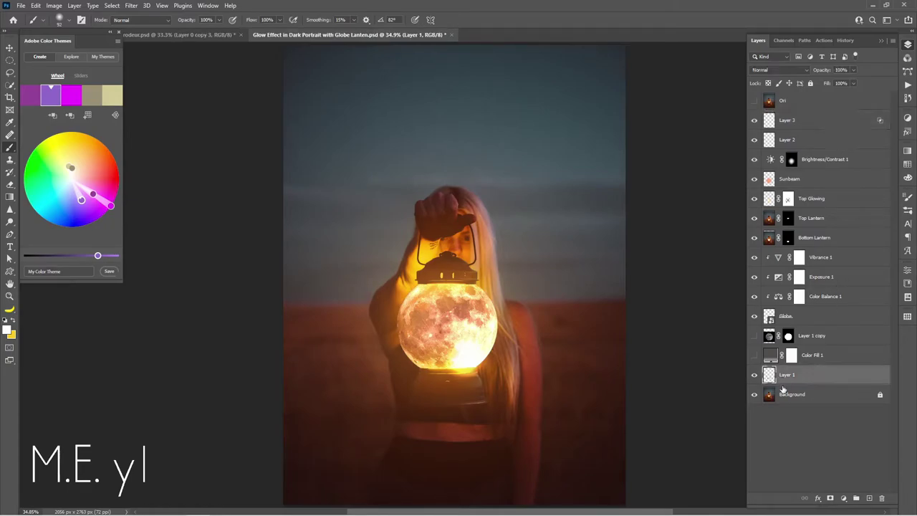
pyautogui.click(849, 496)
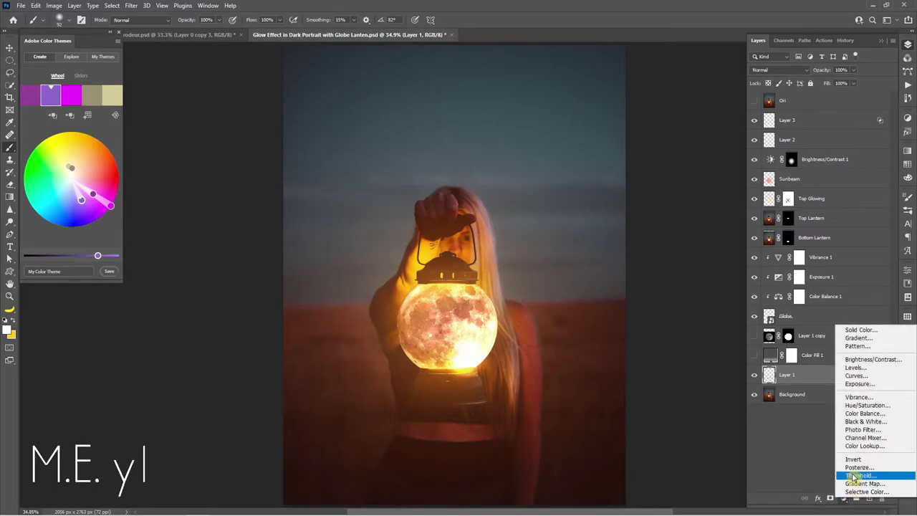
pyautogui.click(860, 445)
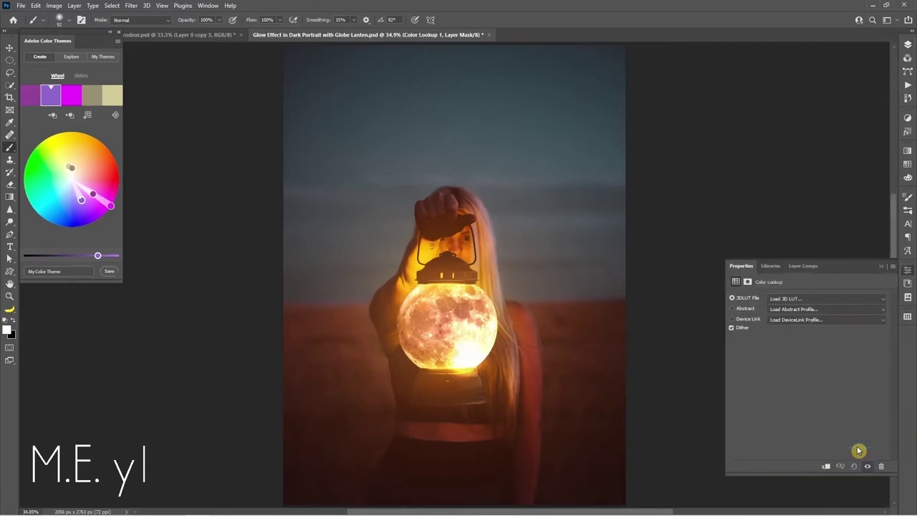
pyautogui.click(848, 300)
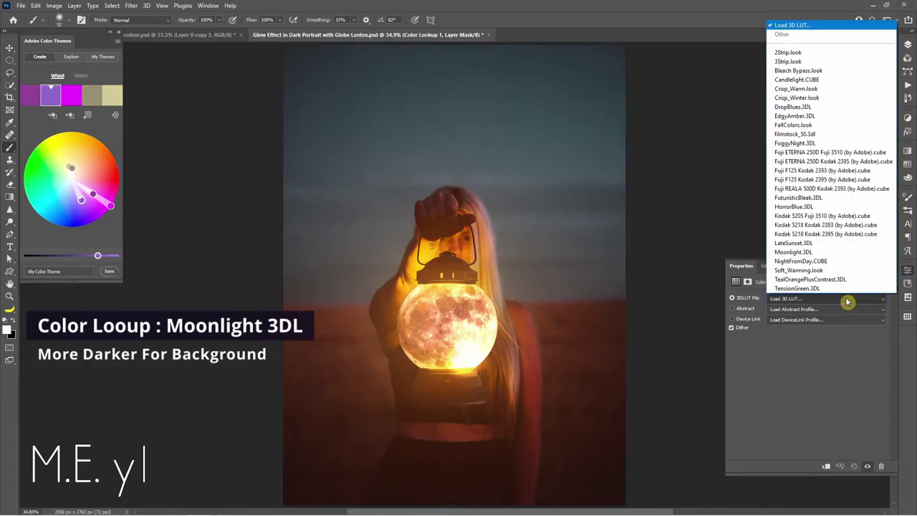
pyautogui.click(849, 251)
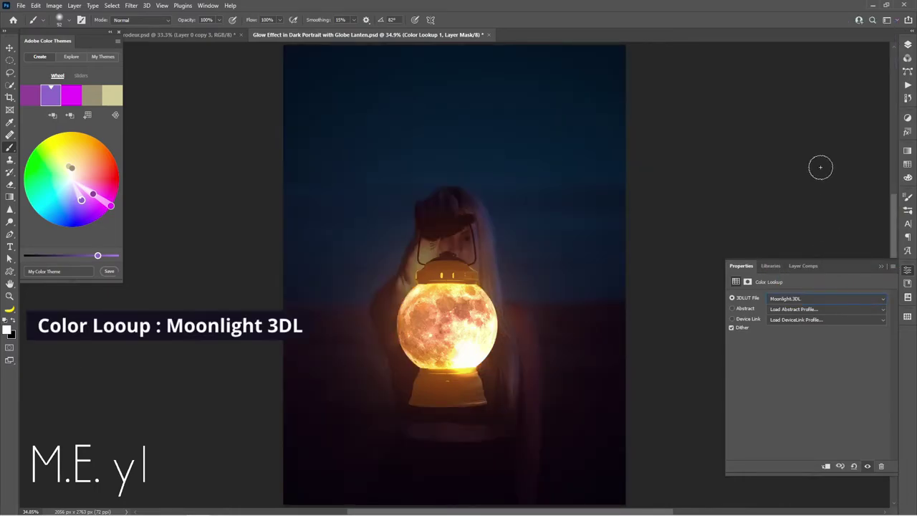
pyautogui.click(908, 47)
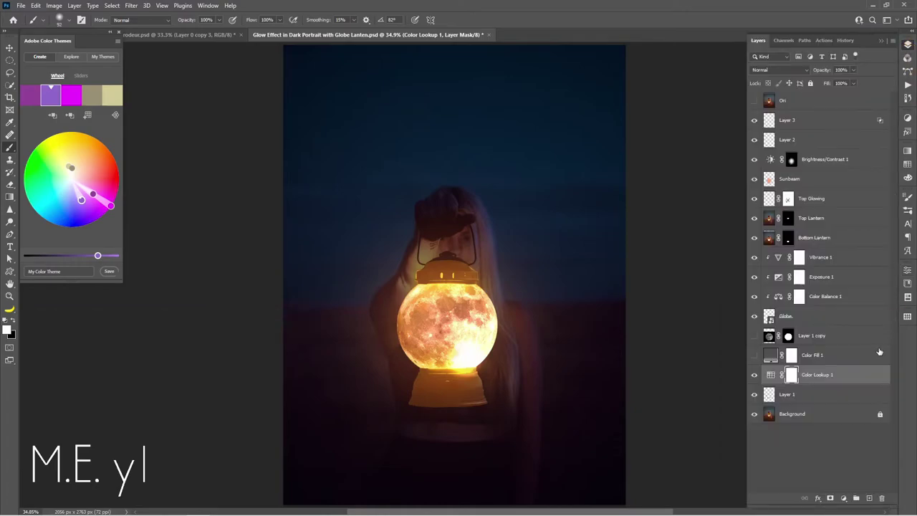
# Reduce the Moonlight look to about 30% opacity and toggle it to compare.
pyautogui.moveTo(856, 79); pyautogui.dragTo(825, 86)
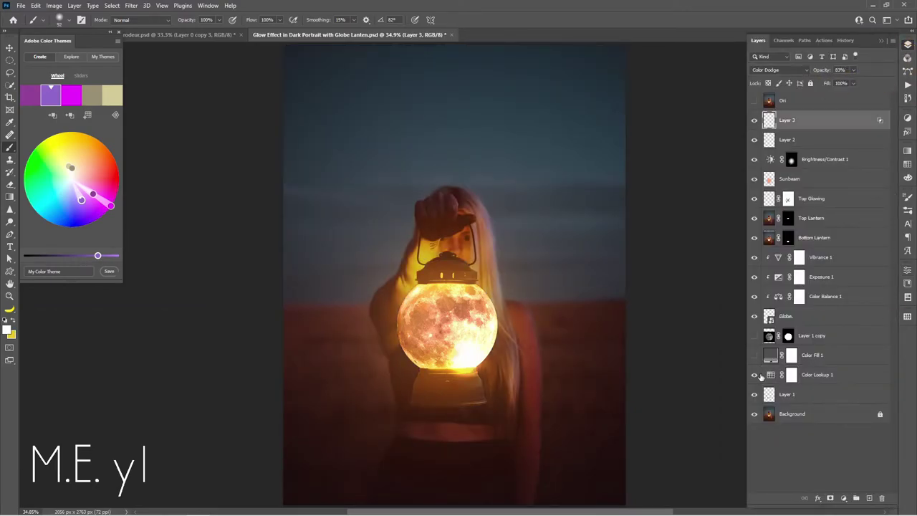
pyautogui.click(758, 377)
pyautogui.click(756, 376)
pyautogui.click(758, 377)
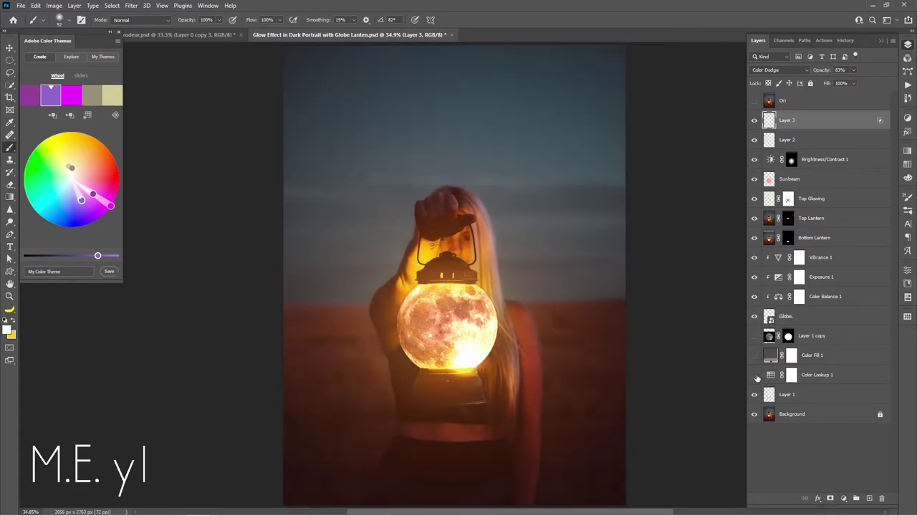
pyautogui.click(756, 377)
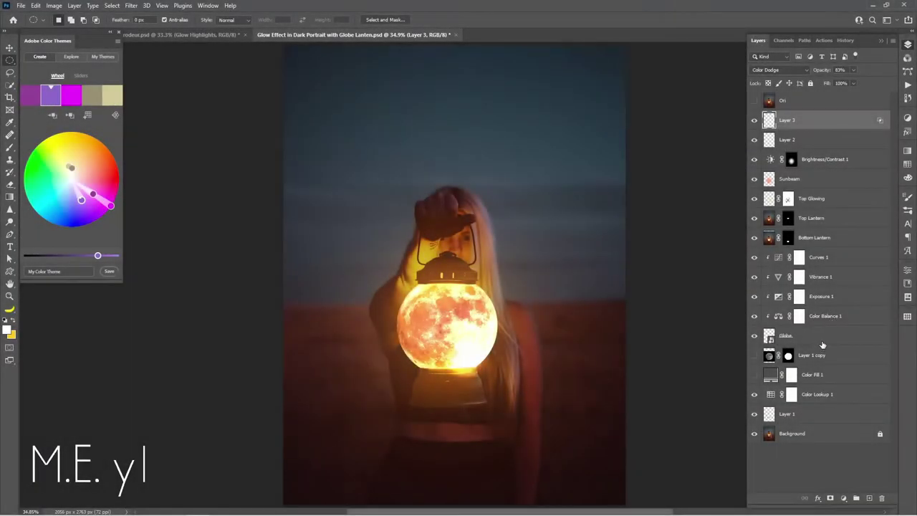
# Toggle the globe's colour adjustments off to compare, then select Curves 1.
pyautogui.click(820, 340)
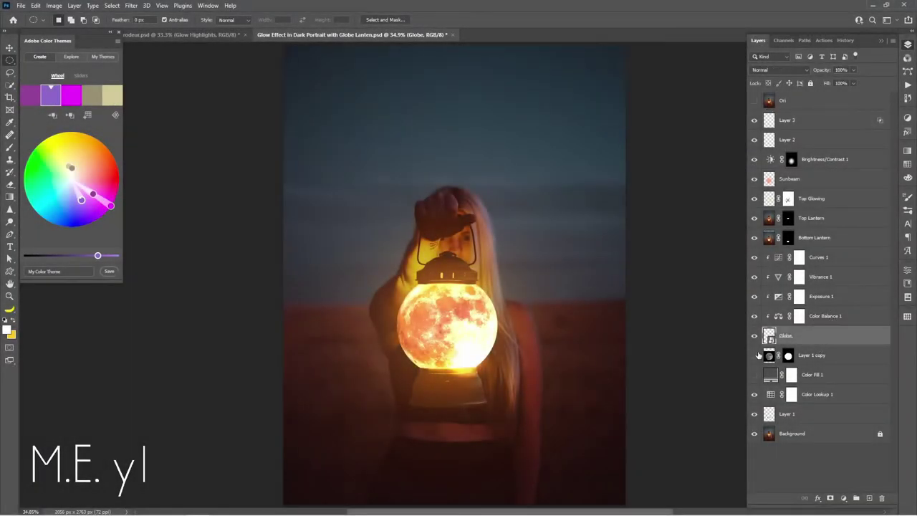
pyautogui.moveTo(757, 266)
pyautogui.mouseDown()
pyautogui.moveTo(758, 313)
pyautogui.moveTo(755, 264)
pyautogui.mouseUp()
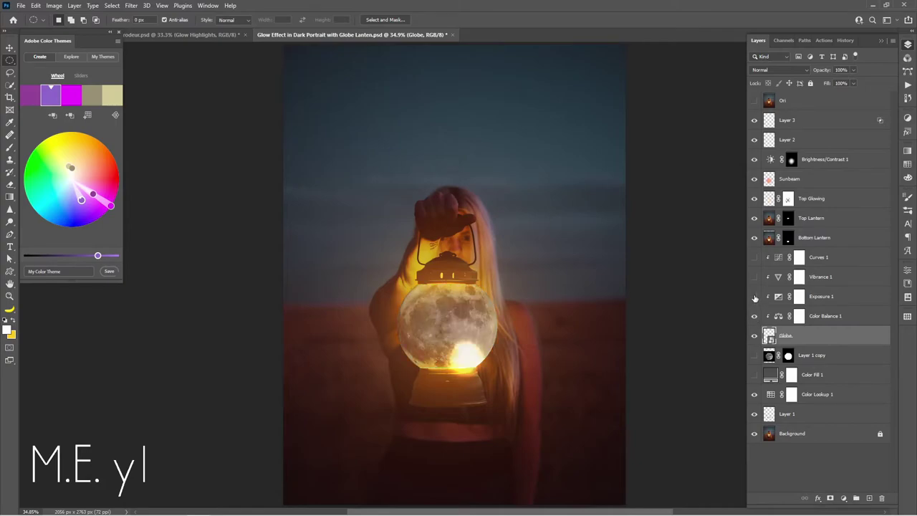
pyautogui.click(817, 262)
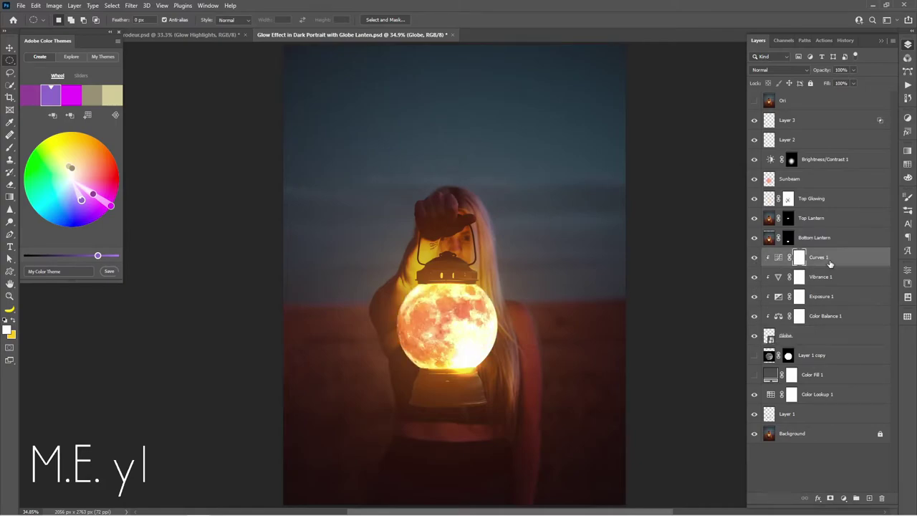
# Add clipped Curves 2 that brightens the globe's highlights, deepens shadows, and slightly darkens midtones.
pyautogui.click(846, 498)
pyautogui.click(854, 377)
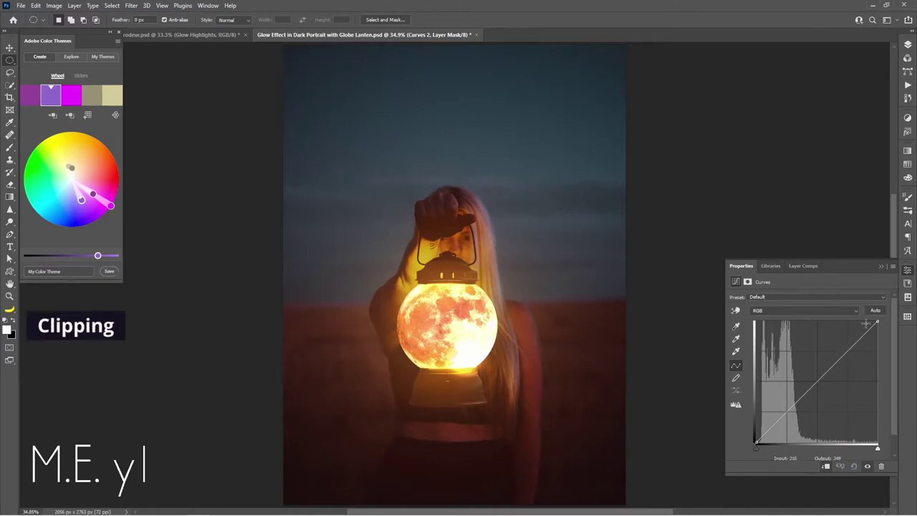
pyautogui.moveTo(876, 322); pyautogui.dragTo(861, 322)
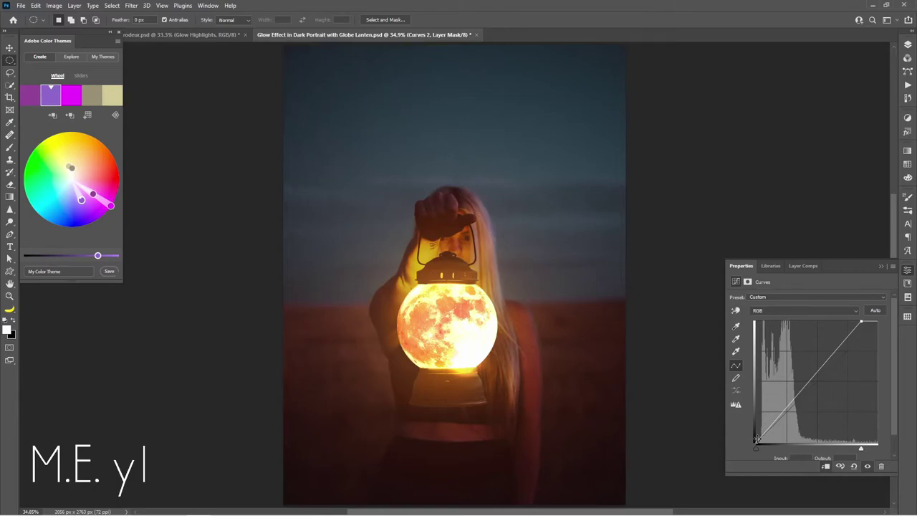
pyautogui.moveTo(757, 440); pyautogui.dragTo(764, 442)
pyautogui.moveTo(784, 414); pyautogui.dragTo(789, 420)
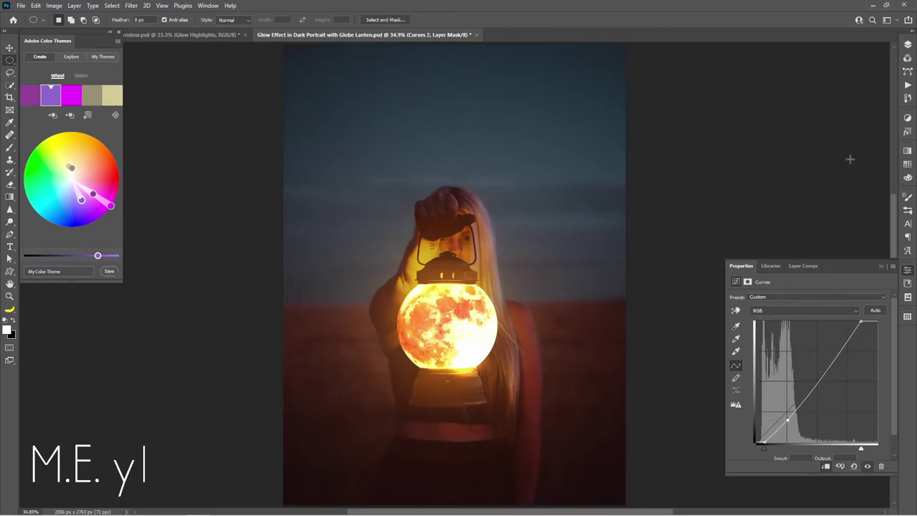
pyautogui.click(909, 45)
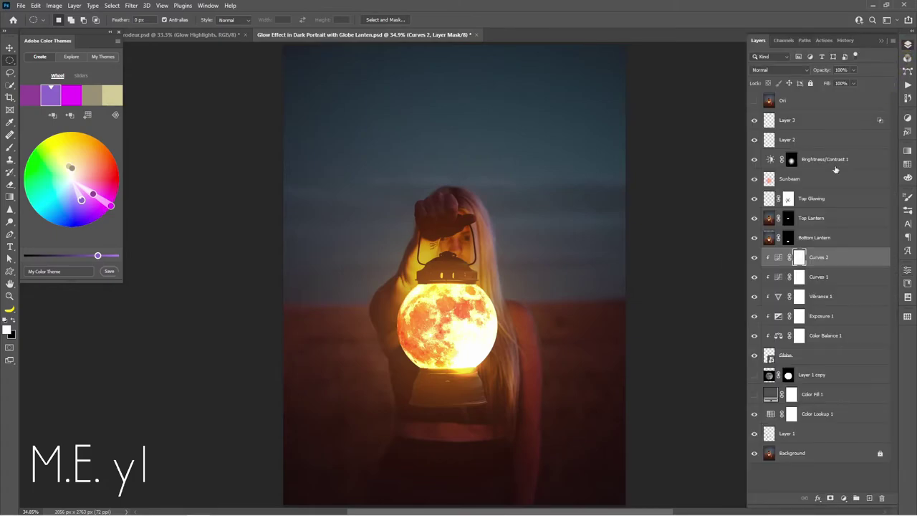
pyautogui.click(758, 262)
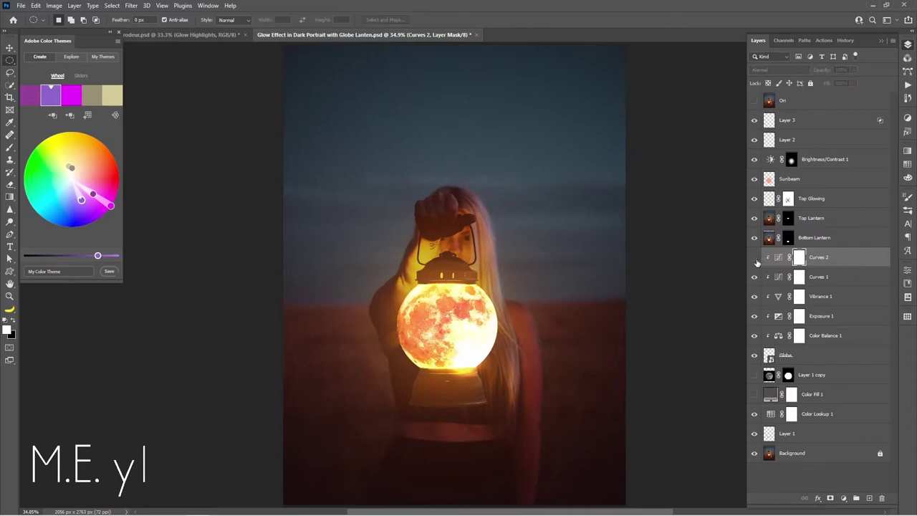
pyautogui.click(757, 263)
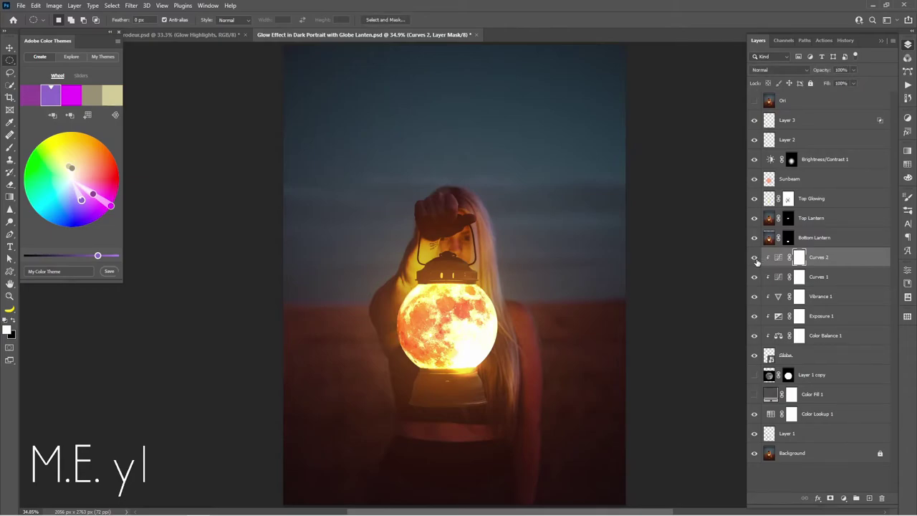
pyautogui.click(757, 263)
pyautogui.click(757, 262)
pyautogui.click(754, 120)
pyautogui.click(755, 121)
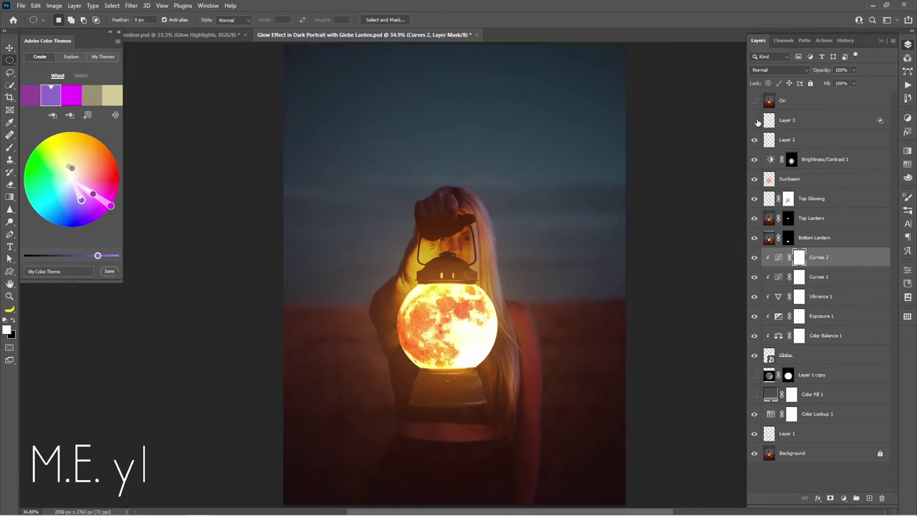
pyautogui.click(755, 121)
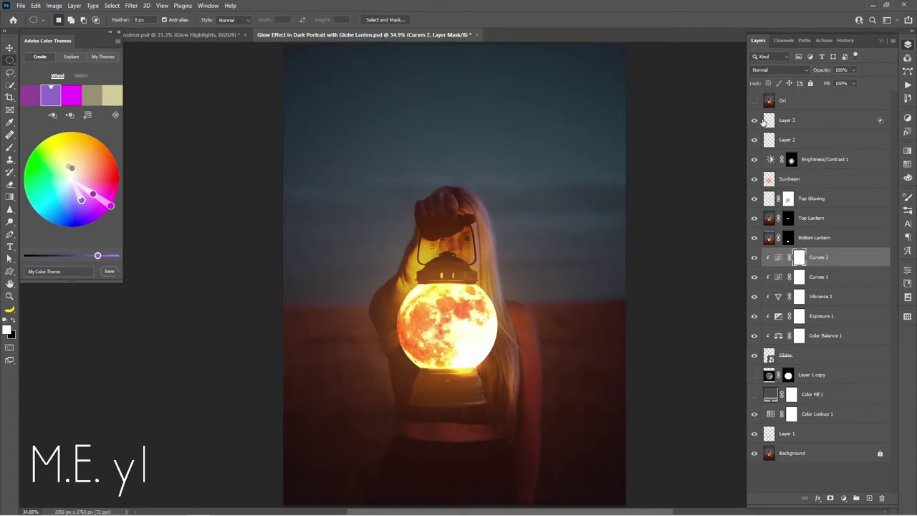
pyautogui.press('b')
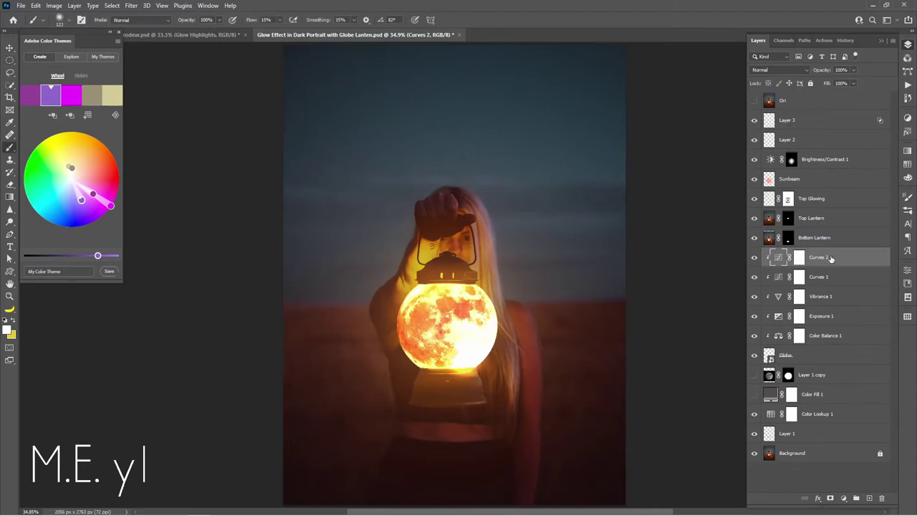
pyautogui.click(754, 258)
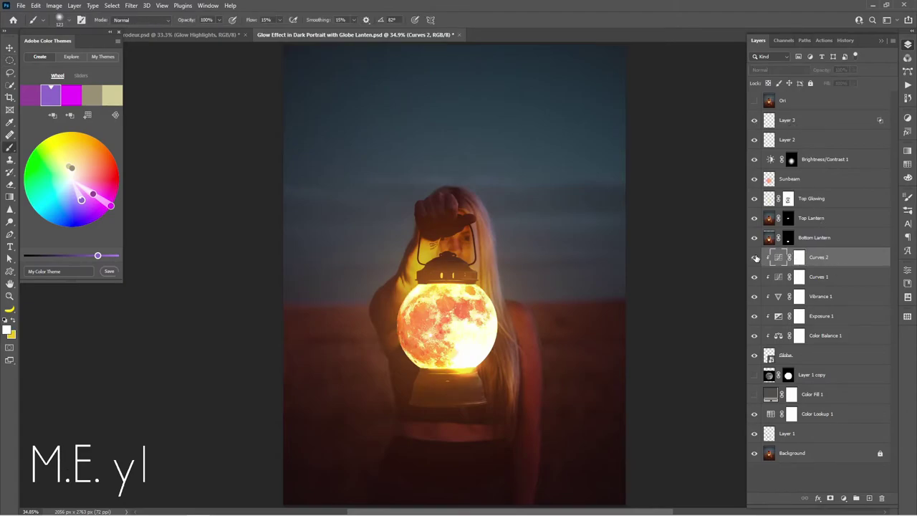
pyautogui.click(755, 258)
pyautogui.click(810, 239)
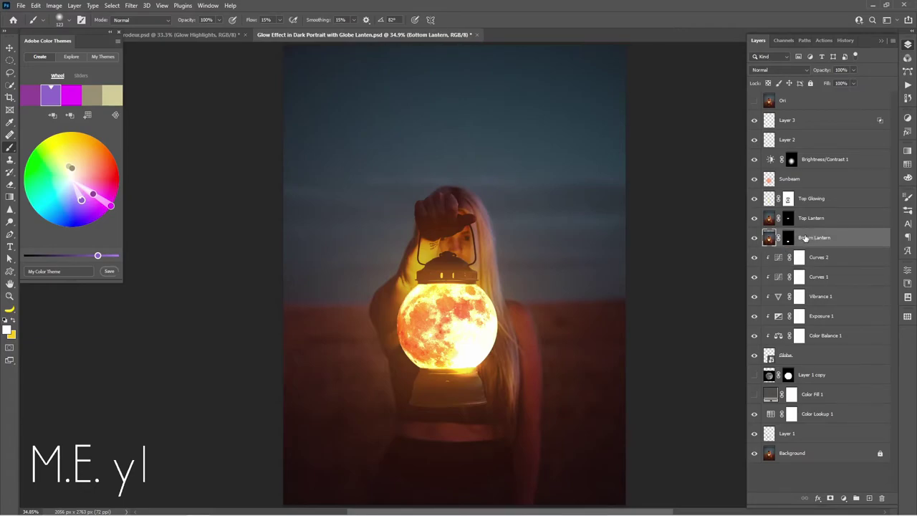
# Add Curves 3 pulling highlights, midtones and shadows down, clipped to Bottom Lantern.
pyautogui.click(843, 498)
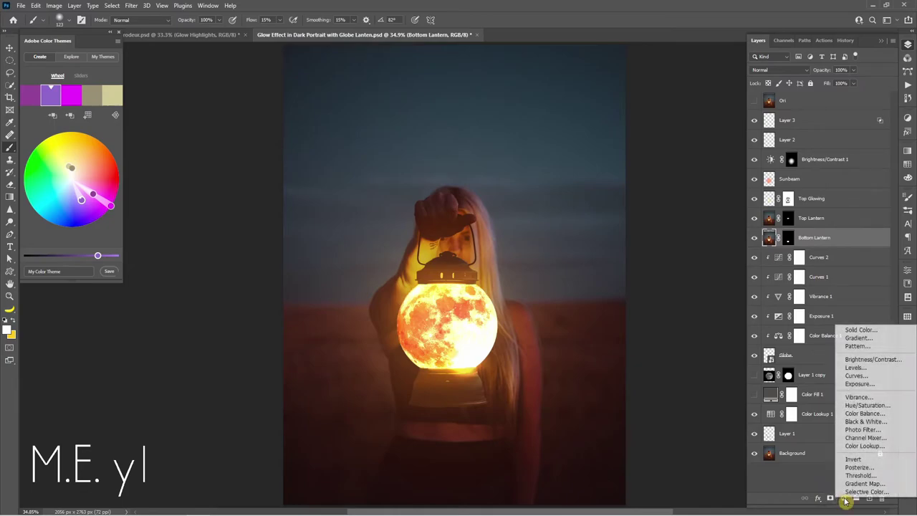
pyautogui.click(856, 376)
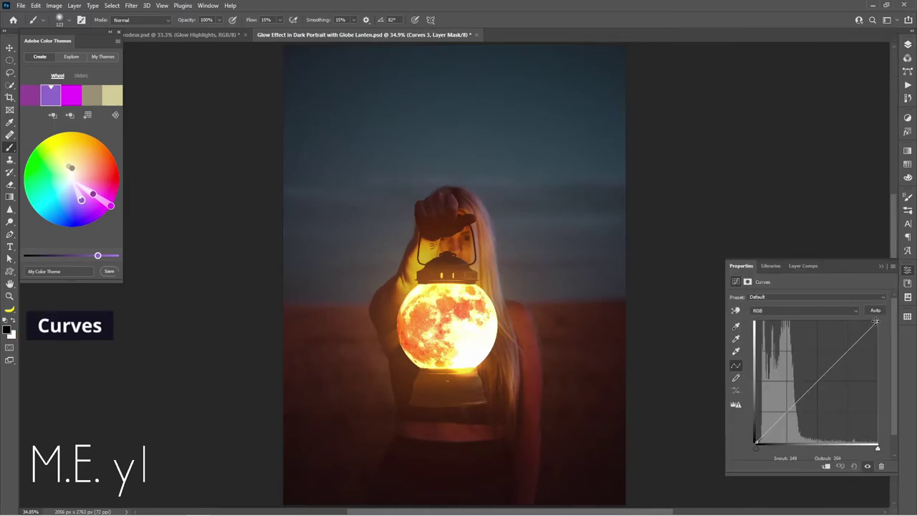
pyautogui.moveTo(876, 322); pyautogui.dragTo(878, 336)
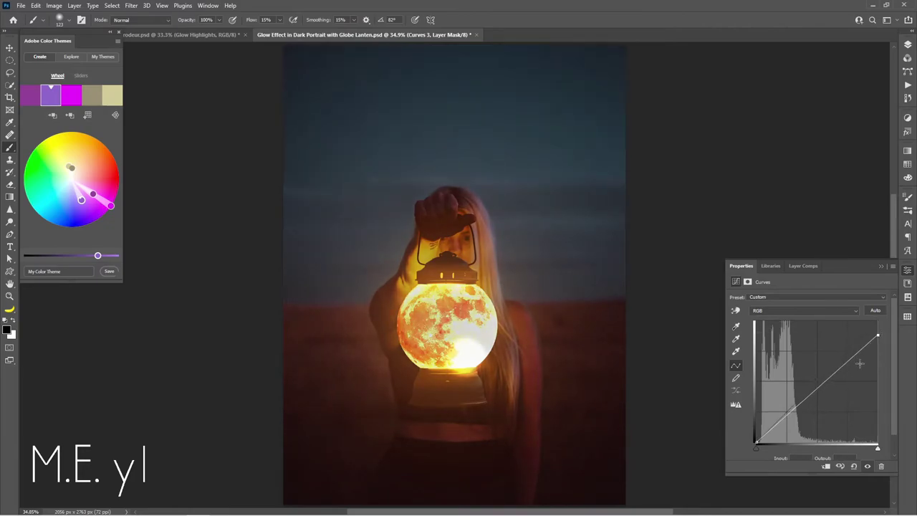
pyautogui.moveTo(822, 390); pyautogui.dragTo(824, 397)
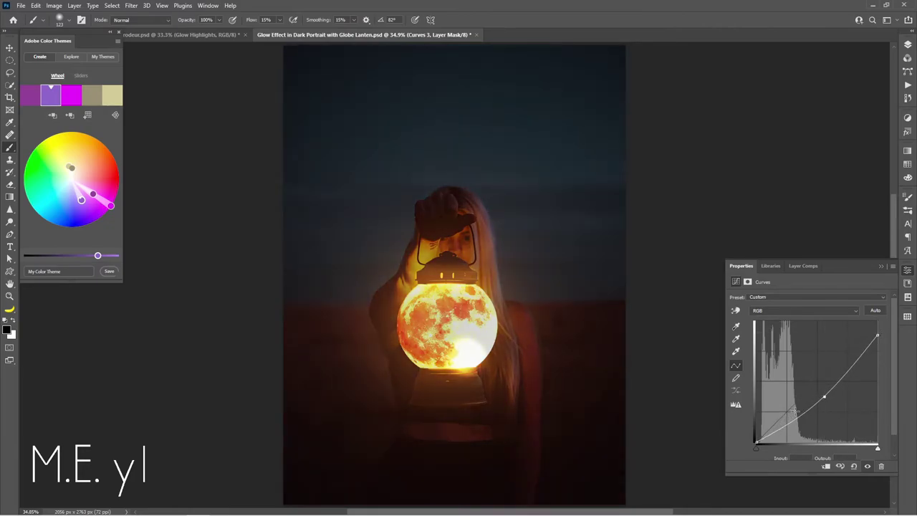
pyautogui.moveTo(756, 443); pyautogui.dragTo(776, 445)
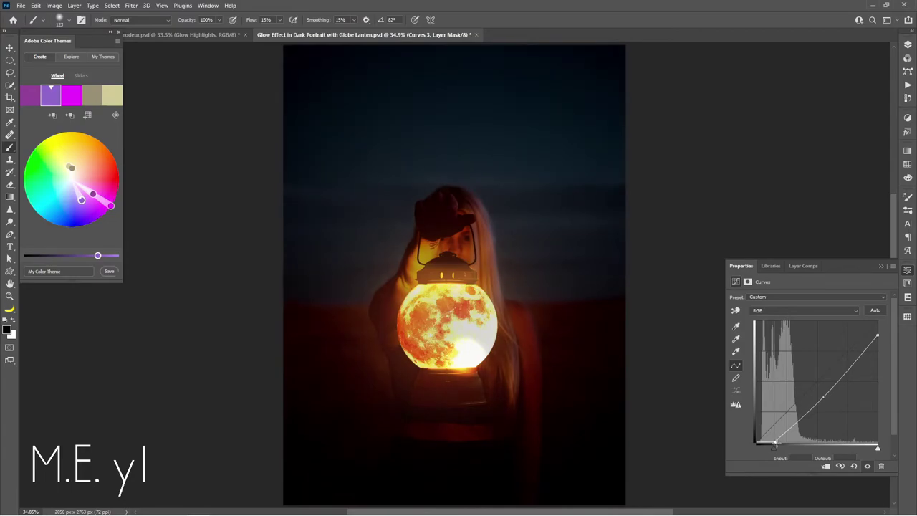
pyautogui.click(828, 467)
pyautogui.click(908, 45)
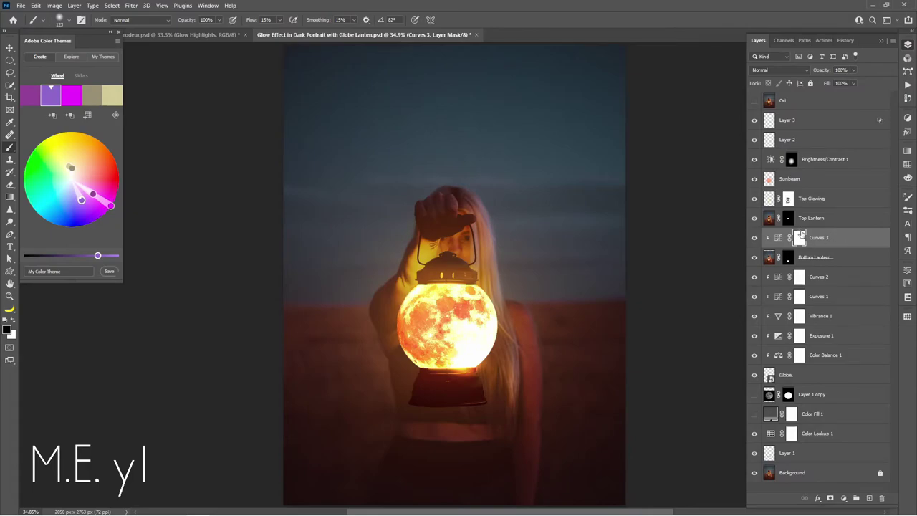
# Paint the Curves 3 mask with a large soft black brush and compare it on and off.
pyautogui.hotkey('shift', '0')
pyautogui.hotkey('shift', '4')
pyautogui.press(']')
pyautogui.press(']')
pyautogui.press(']')
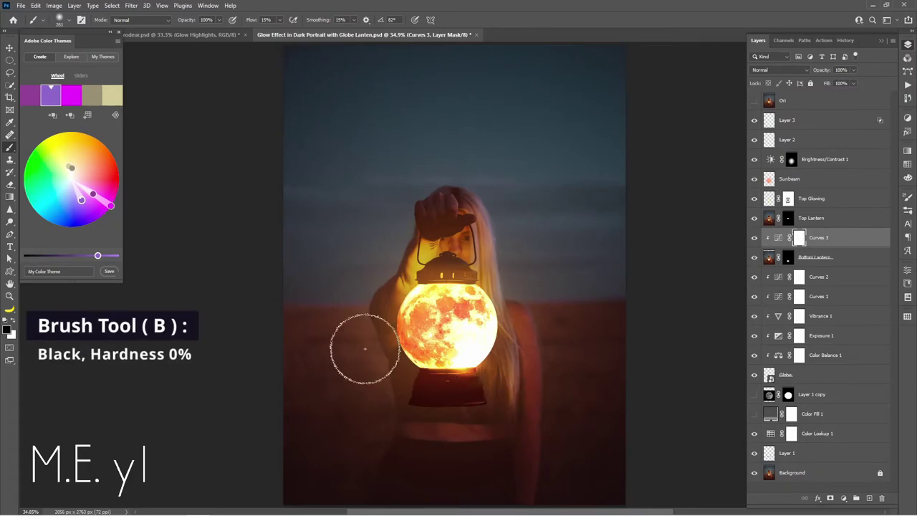
pyautogui.moveTo(385, 426); pyautogui.dragTo(380, 394)
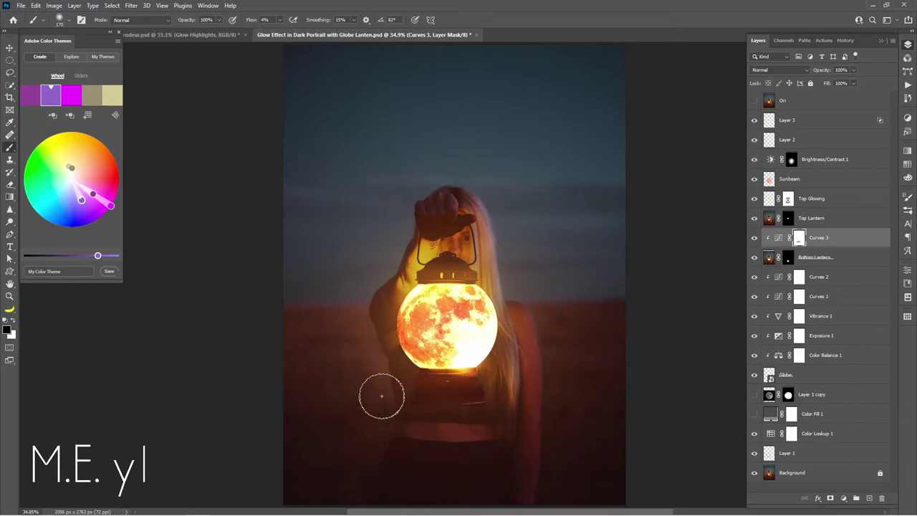
pyautogui.click(755, 238)
pyautogui.click(754, 239)
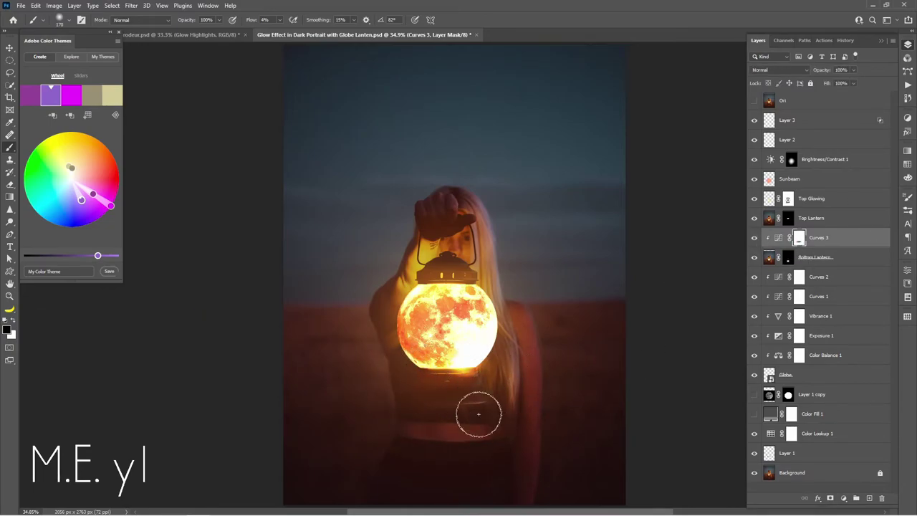
pyautogui.click(755, 238)
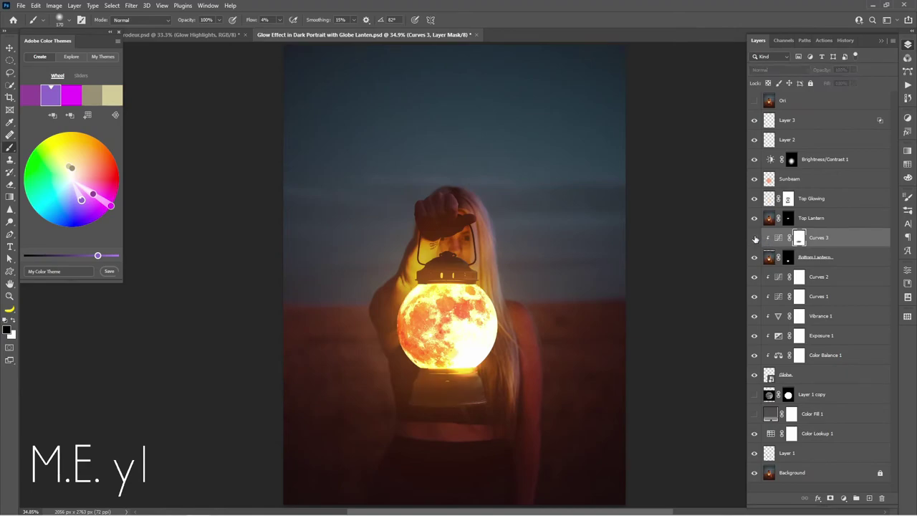
pyautogui.click(754, 239)
# Select Layer 3 and show the original Ori photo for comparison.
pyautogui.click(779, 237)
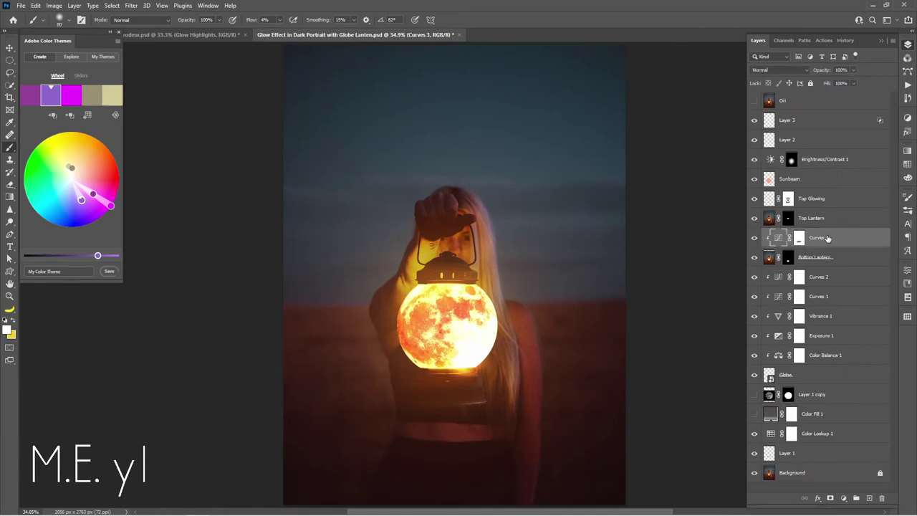
pyautogui.click(797, 122)
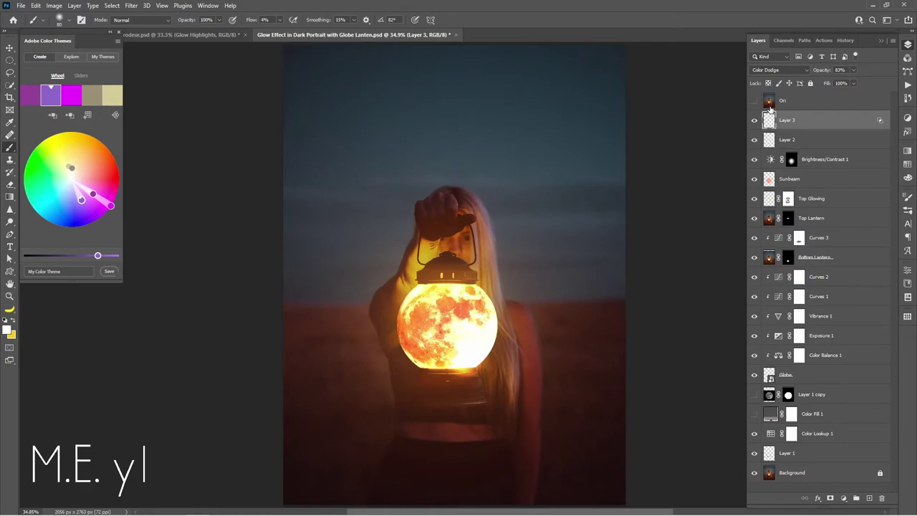
pyautogui.click(755, 101)
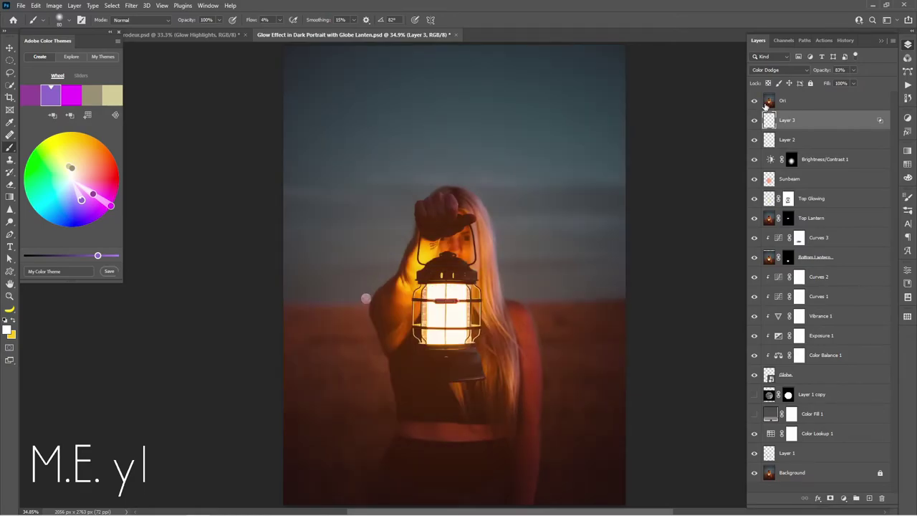
# Hide Ori and raise Layer 2's glow to 82% opacity, toggling it to compare.
pyautogui.click(754, 101)
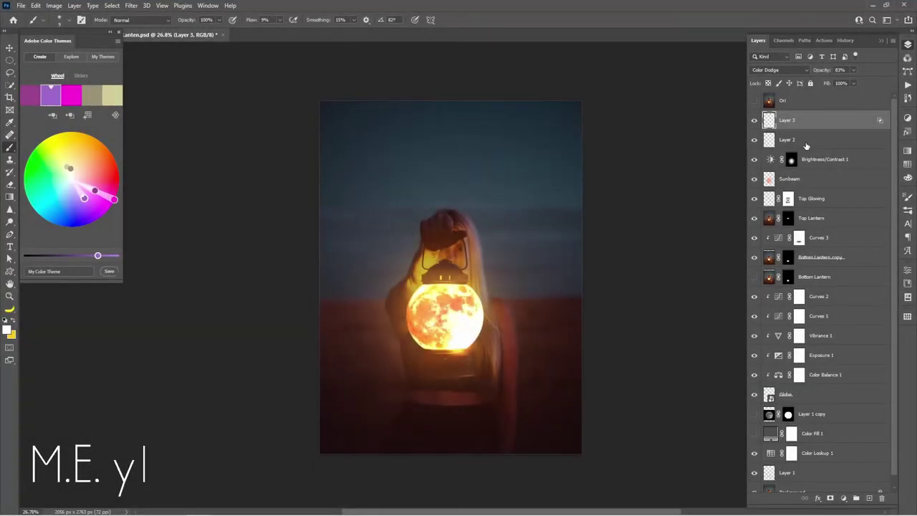
pyautogui.click(795, 141)
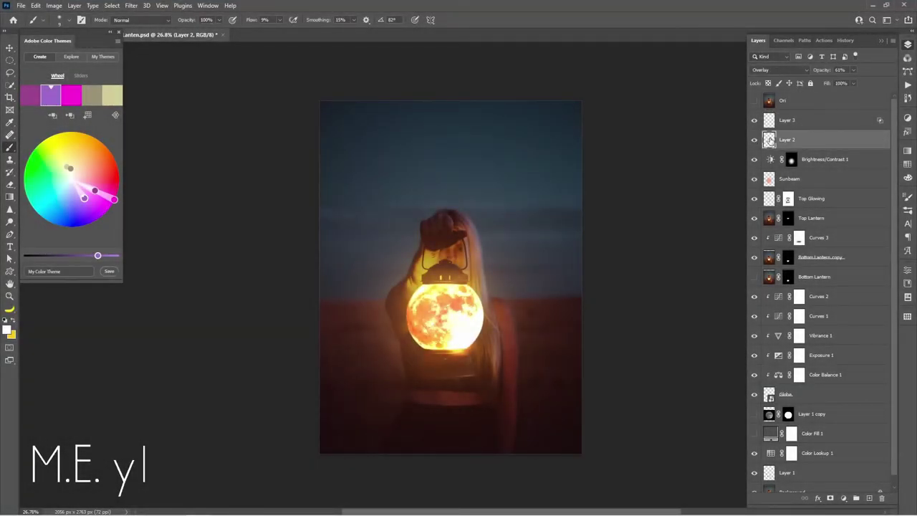
pyautogui.moveTo(855, 74); pyautogui.dragTo(865, 85)
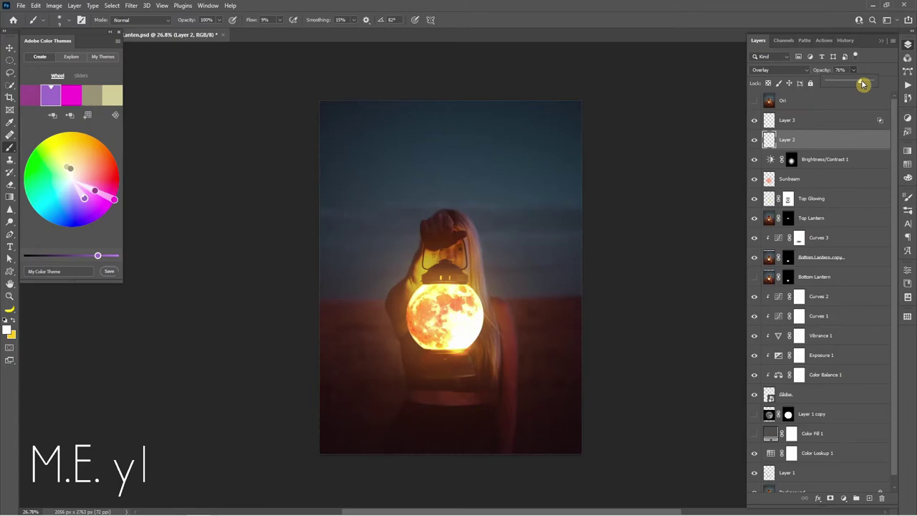
pyautogui.click(756, 142)
pyautogui.click(755, 140)
pyautogui.click(754, 141)
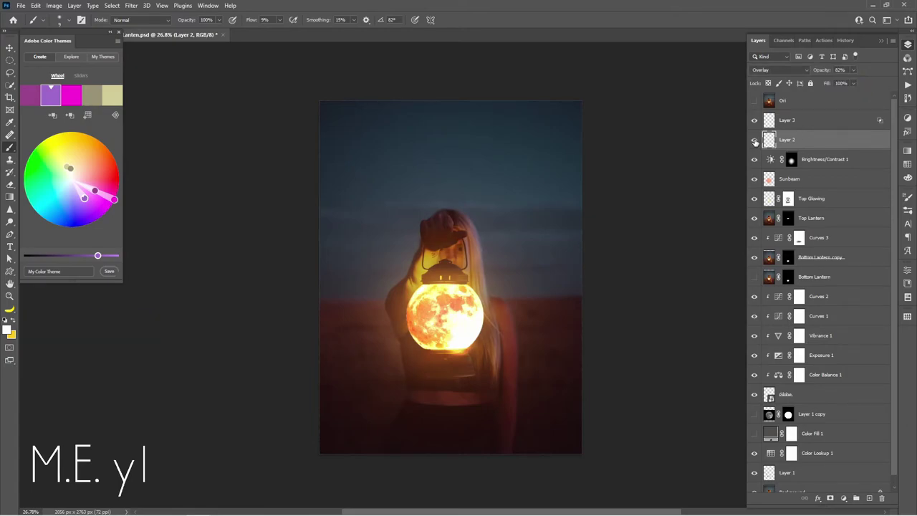
# Compare the Sunbeam glow on and off and raise its opacity to 46%.
pyautogui.click(751, 181)
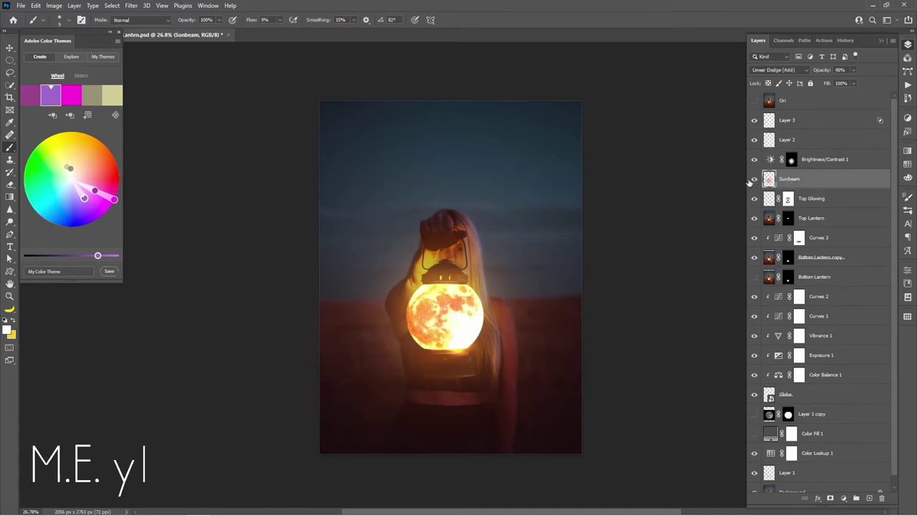
pyautogui.click(754, 181)
pyautogui.click(754, 181)
pyautogui.moveTo(854, 71)
pyautogui.mouseDown()
pyautogui.moveTo(867, 83)
pyautogui.moveTo(854, 87)
pyautogui.mouseUp()
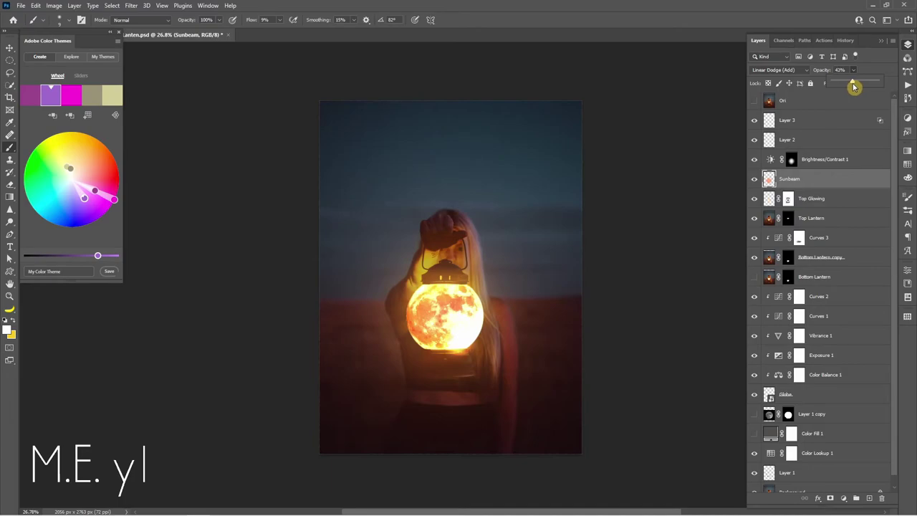
pyautogui.click(851, 160)
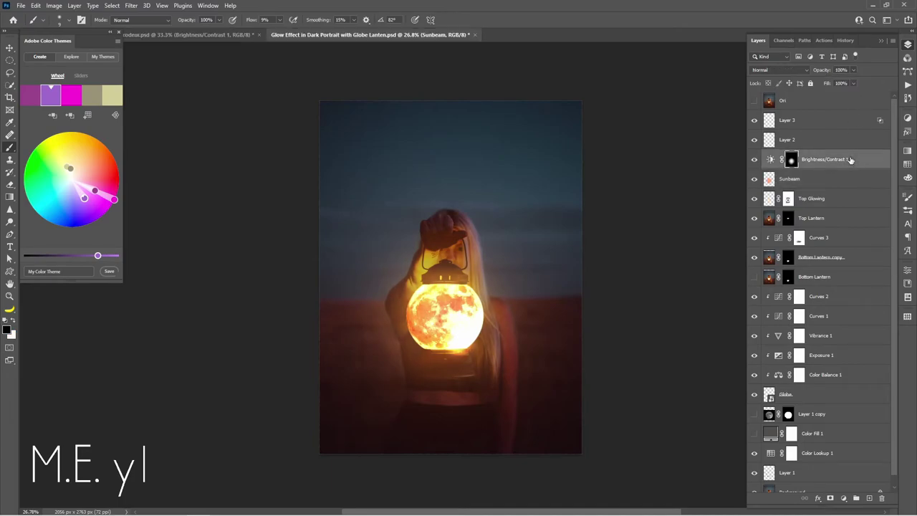
# Add Brightness/Contrast 2 above Brightness/Contrast 1 with brightness set to -35.
pyautogui.click(845, 498)
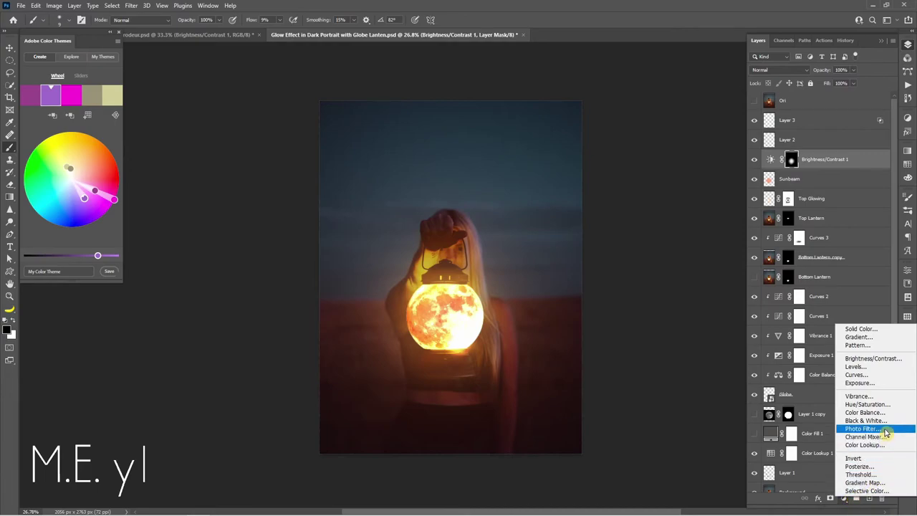
pyautogui.click(889, 359)
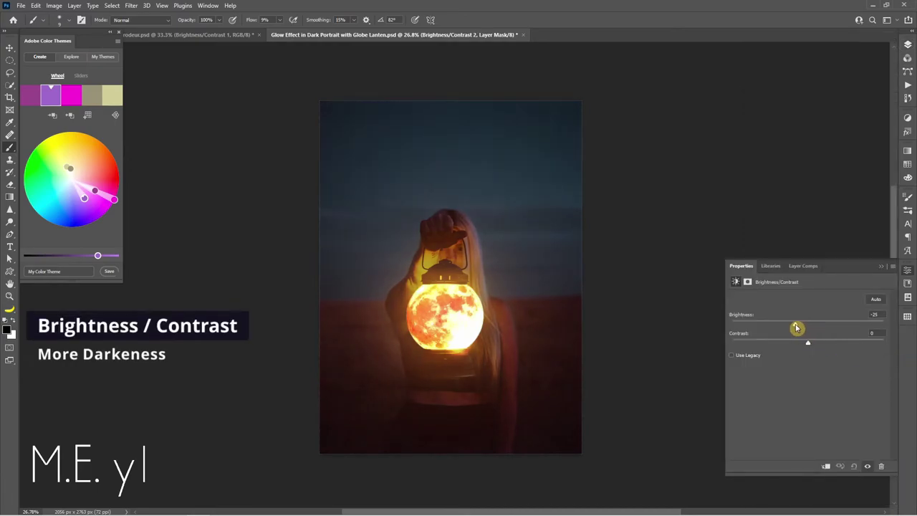
pyautogui.moveTo(810, 328); pyautogui.dragTo(787, 327)
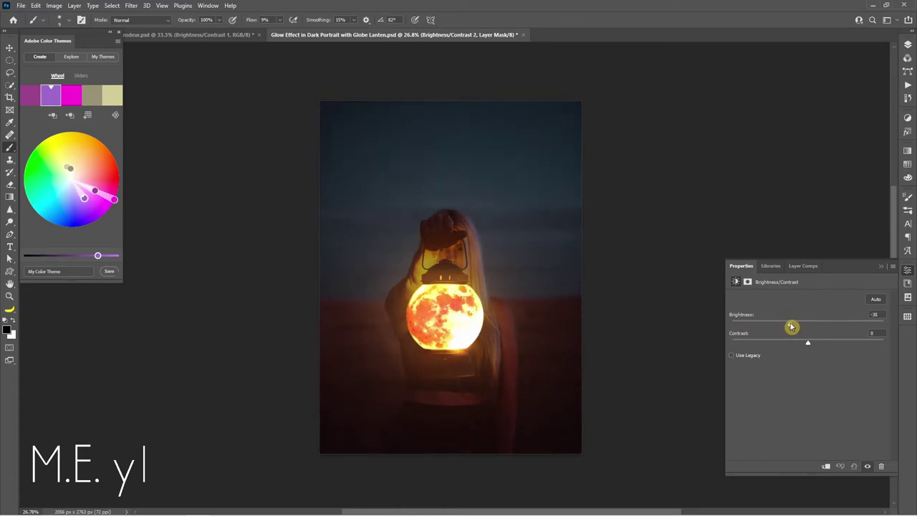
pyautogui.click(908, 45)
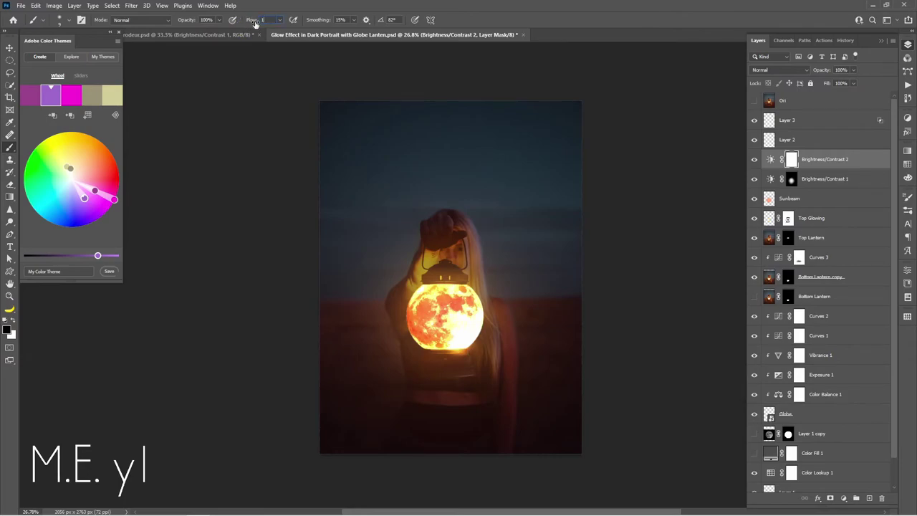
# Paint the Brightness/Contrast 2 mask away from the woman and lantern with a 10%-flow, ~1667 px brush.
pyautogui.moveTo(246, 20); pyautogui.dragTo(263, 20)
pyautogui.moveTo(478, 268); pyautogui.dragTo(647, 378)
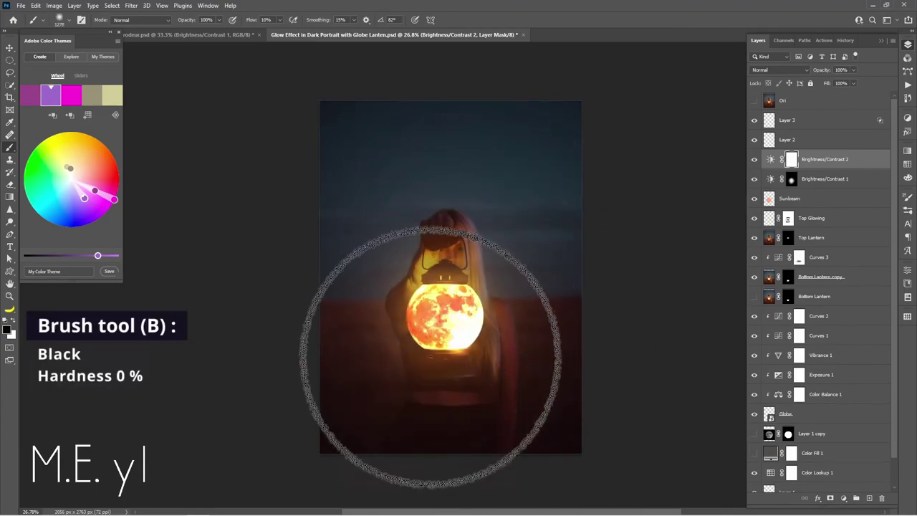
pyautogui.moveTo(431, 356); pyautogui.dragTo(440, 297)
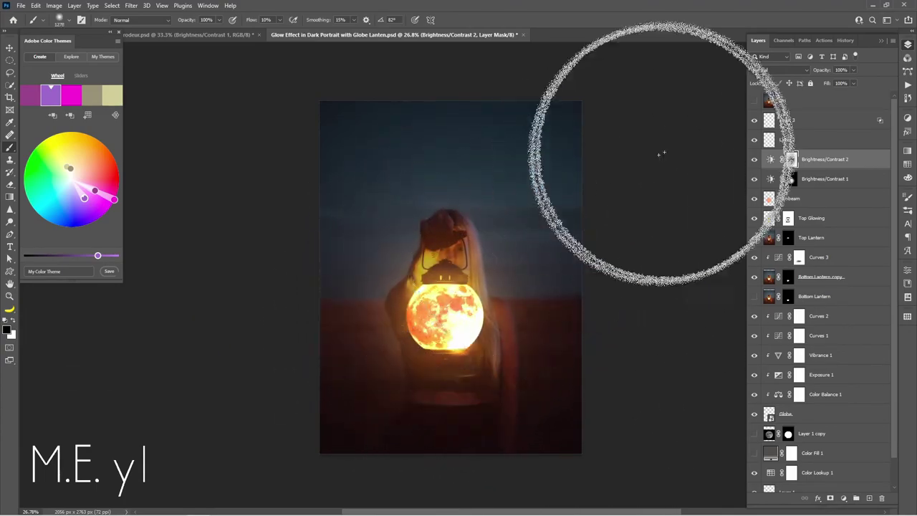
pyautogui.click(754, 159)
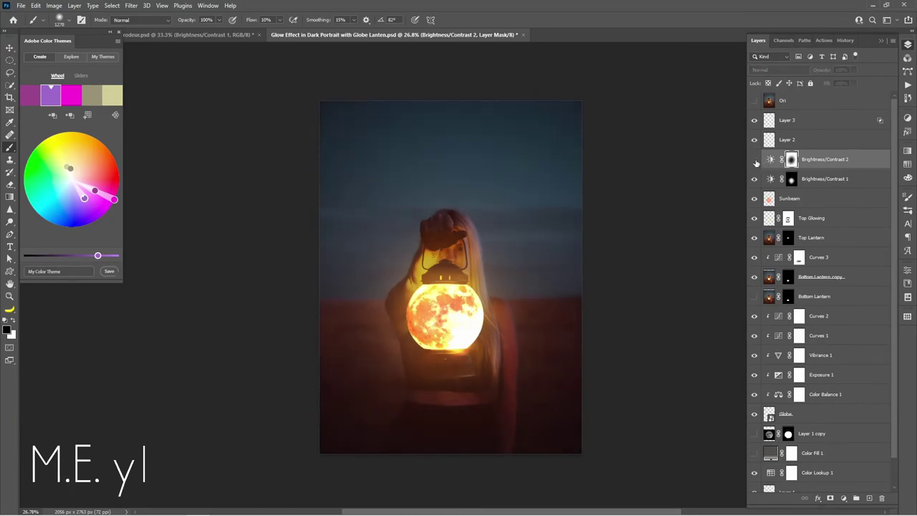
pyautogui.click(754, 160)
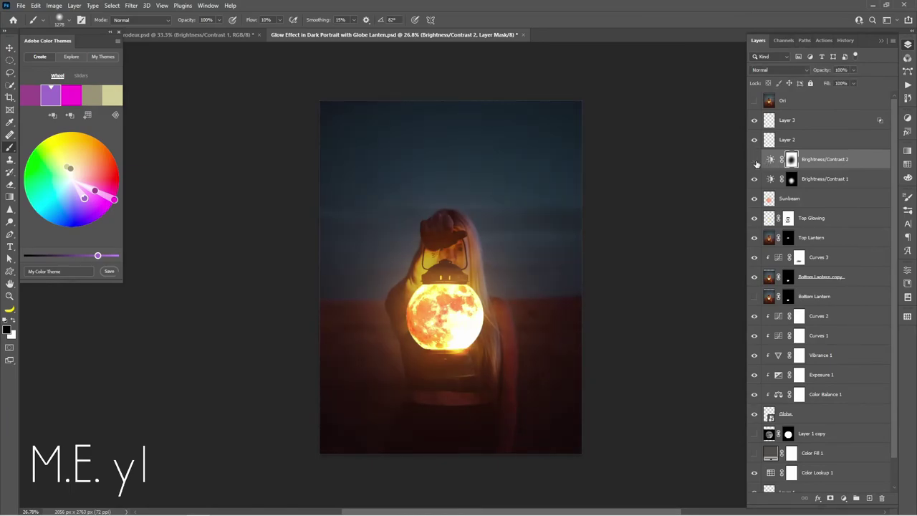
pyautogui.click(754, 159)
pyautogui.click(754, 159)
# Lower the Brightness/Contrast 2 layer's opacity to 47%.
pyautogui.click(771, 159)
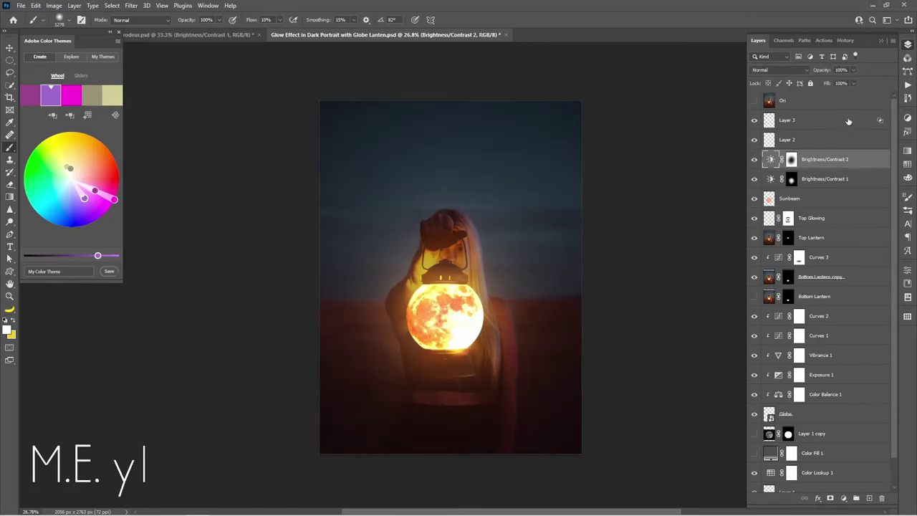
pyautogui.click(853, 70)
pyautogui.moveTo(852, 83); pyautogui.dragTo(836, 83)
# Stamp all visible layers into a new top Layer 4 above Layer 3 and convert it to a smart object.
pyautogui.click(845, 162)
pyautogui.click(832, 121)
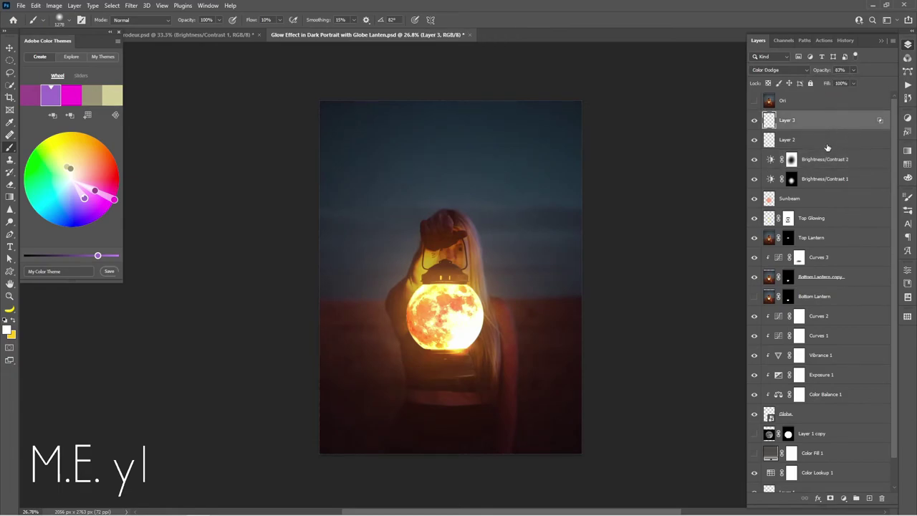
pyautogui.hotkey('ctrl', 'shift', 'alt', 'e')
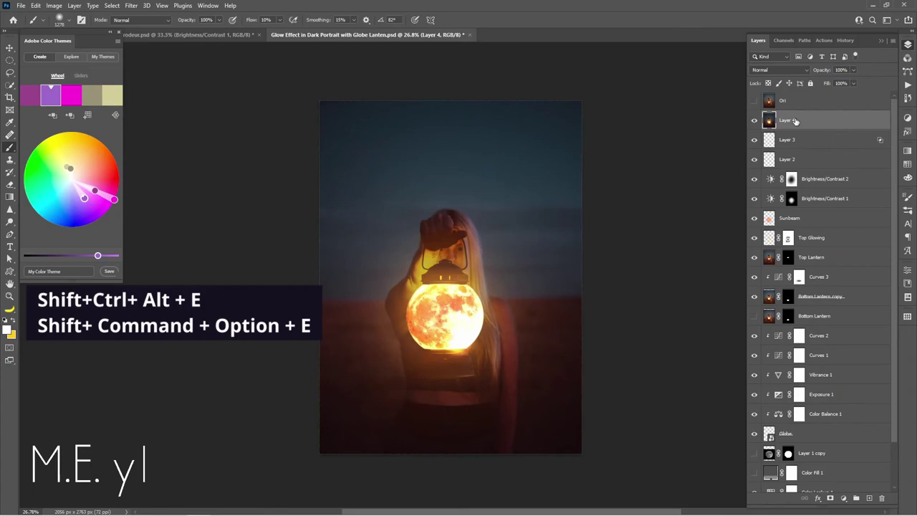
pyautogui.rightClick(796, 121)
pyautogui.click(828, 240)
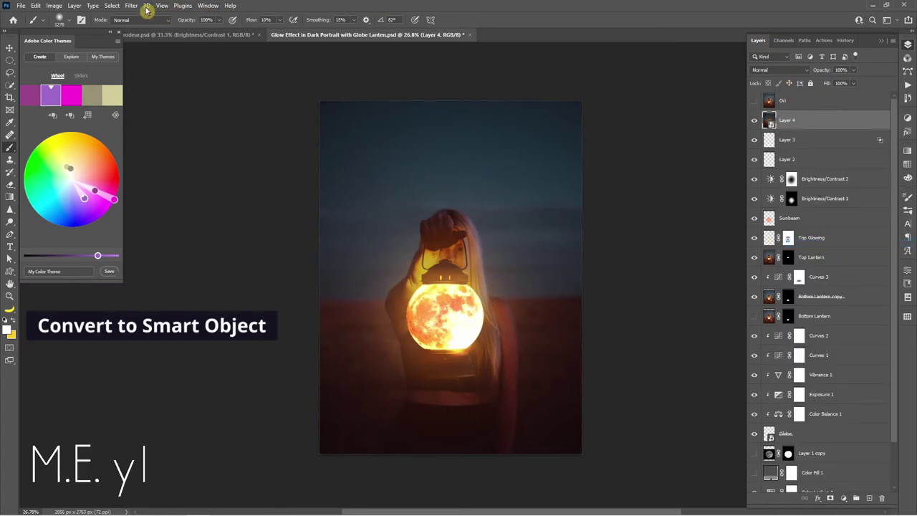
pyautogui.click(131, 6)
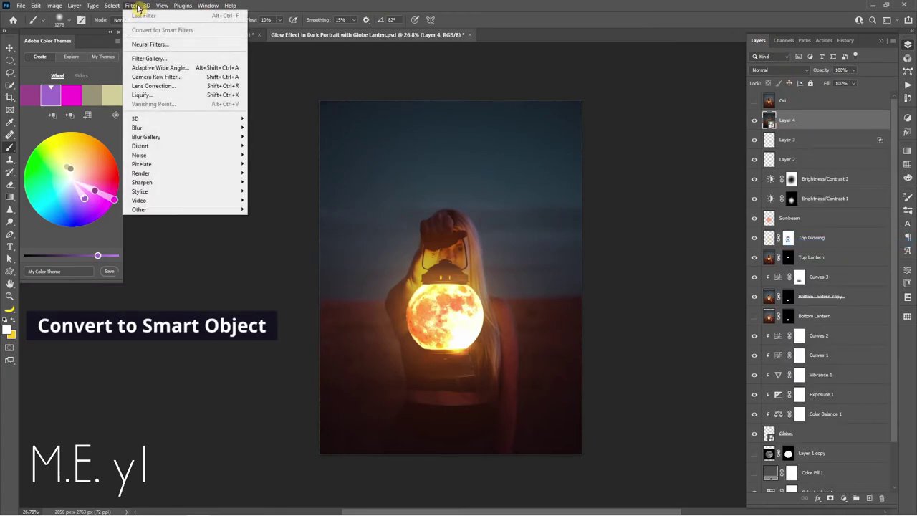
# In the Camera Raw Filter on Layer 4, set Temperature +23, Tint +9, Exposure −0.10 and Contrast +4.
pyautogui.click(148, 77)
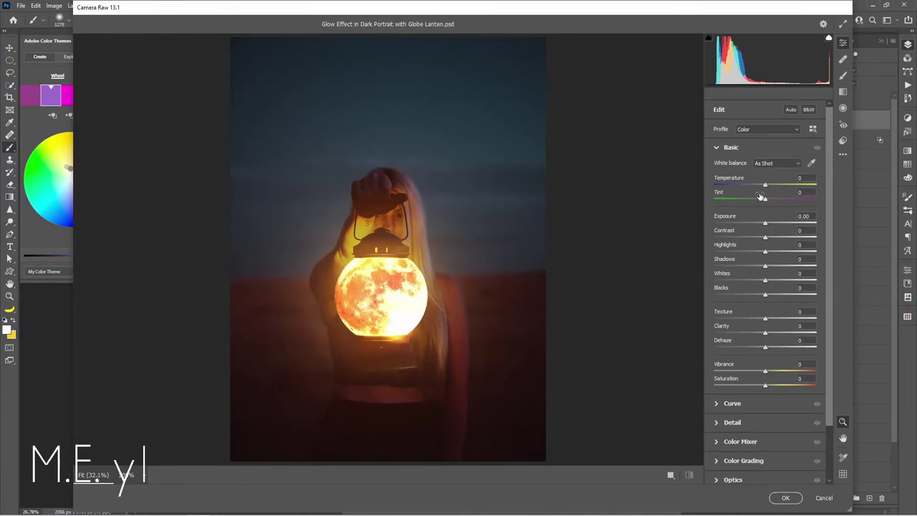
pyautogui.moveTo(768, 185)
pyautogui.mouseDown()
pyautogui.moveTo(771, 201)
pyautogui.moveTo(778, 188)
pyautogui.mouseUp()
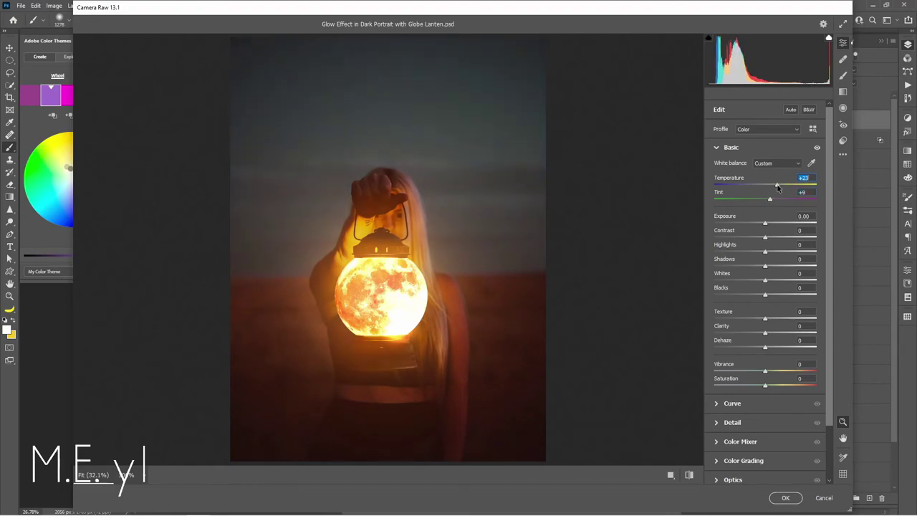
pyautogui.click(765, 223)
pyautogui.moveTo(766, 224); pyautogui.dragTo(767, 252)
pyautogui.click(764, 253)
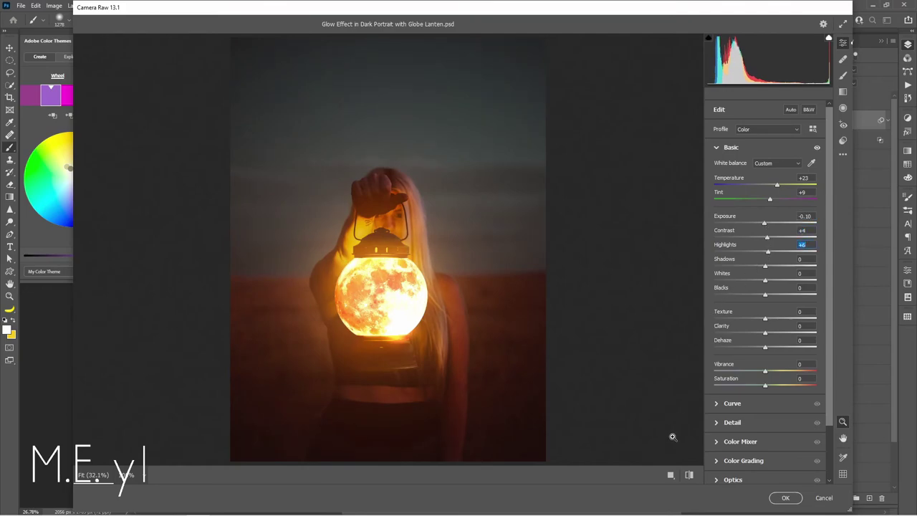
# Add Highlights +6, Shadows −5, Clarity +5 and Dehaze +6, comparing before/after, then apply the filter.
pyautogui.click(670, 478)
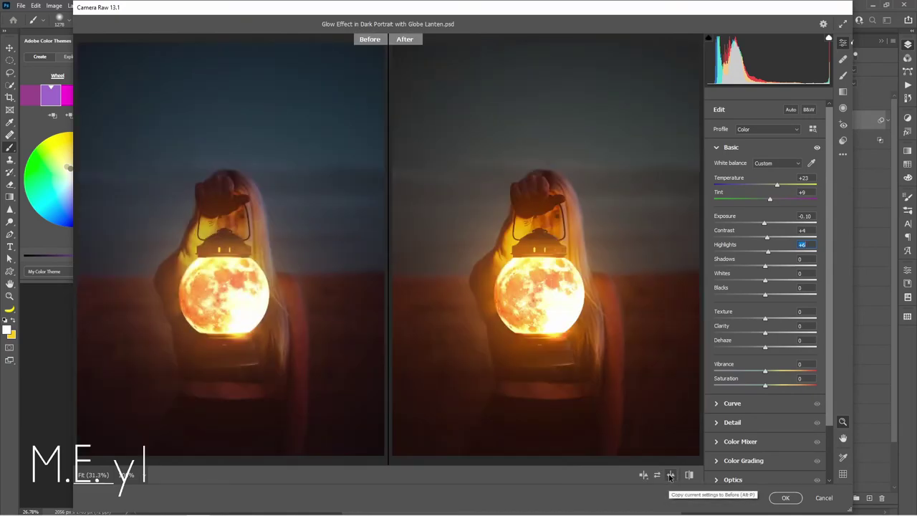
pyautogui.moveTo(766, 266); pyautogui.dragTo(762, 268)
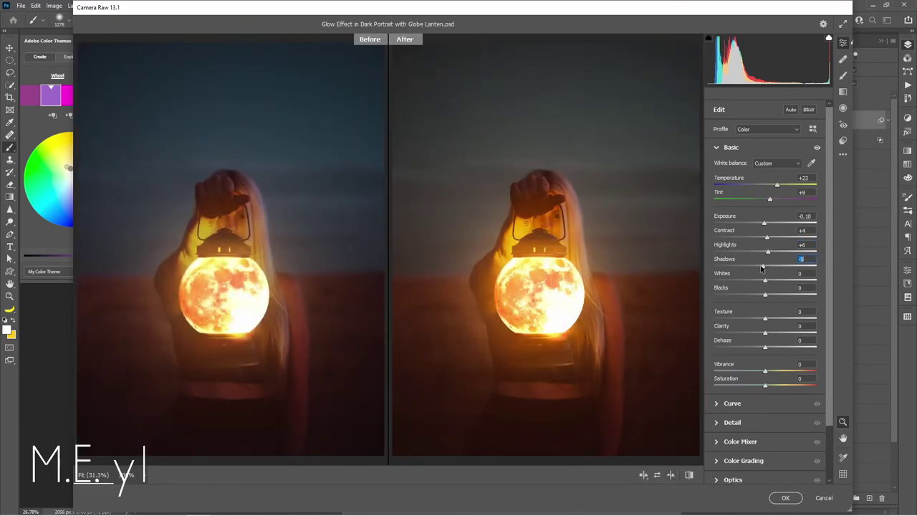
pyautogui.moveTo(768, 336); pyautogui.dragTo(768, 372)
pyautogui.scroll(-1, 749, 422)
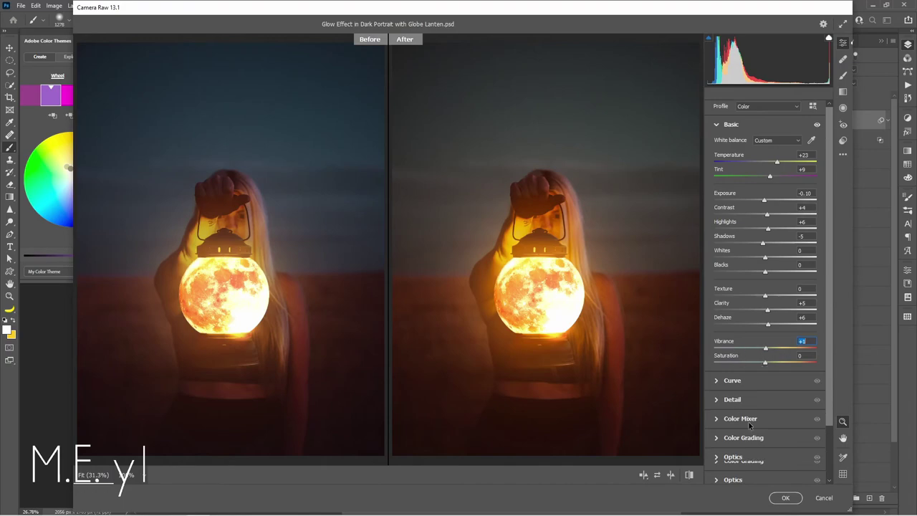
pyautogui.scroll(-2, 749, 422)
pyautogui.click(715, 457)
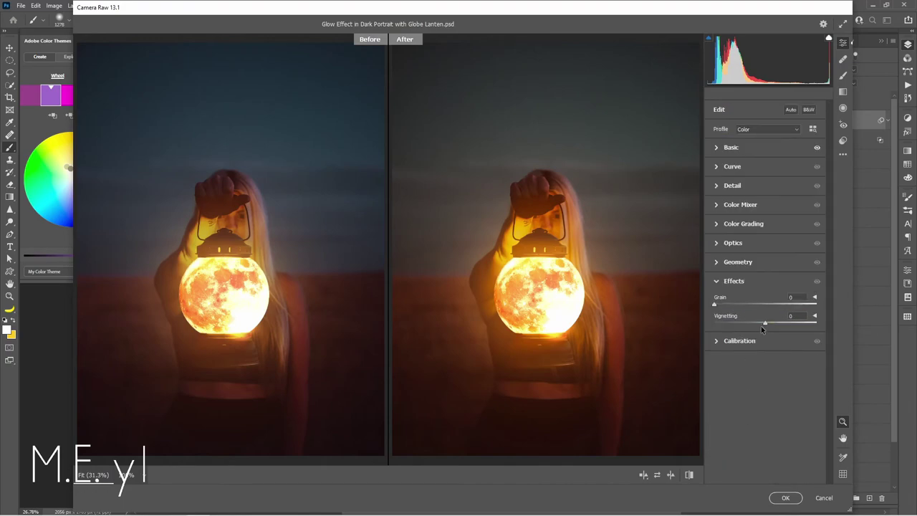
pyautogui.click(786, 497)
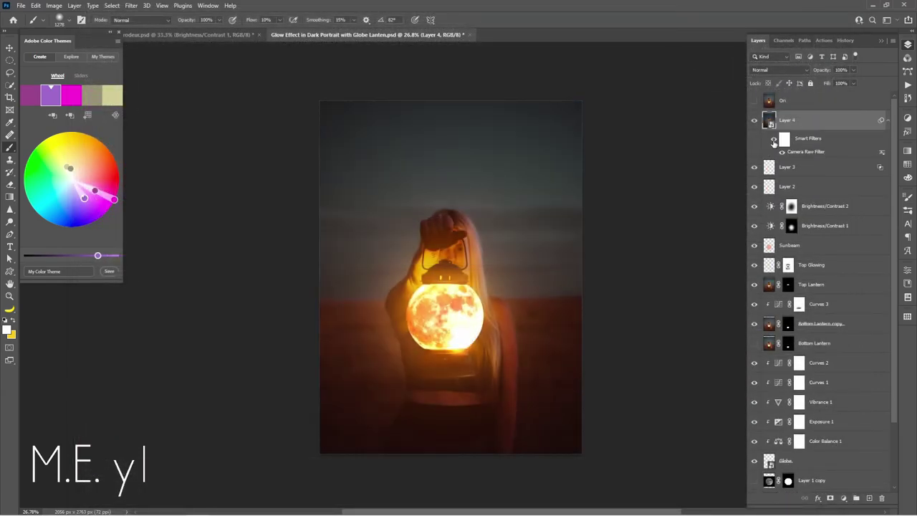
pyautogui.click(775, 141)
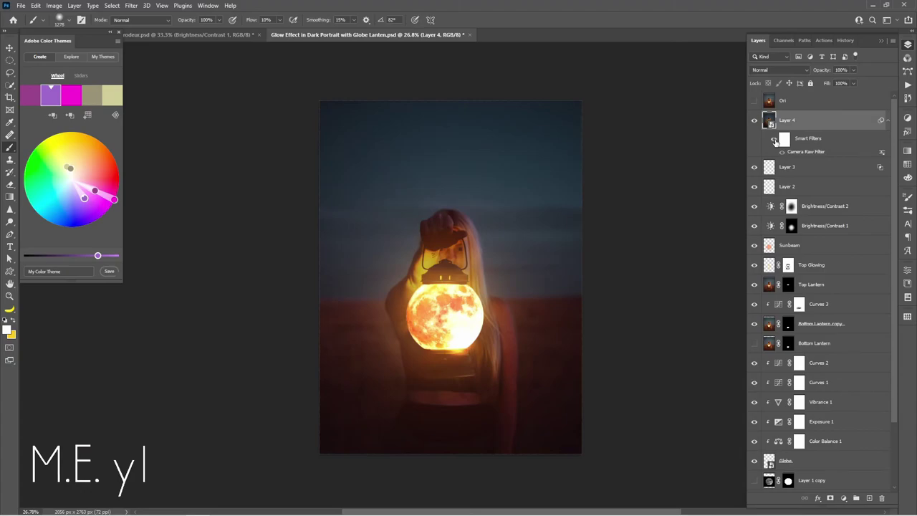
pyautogui.click(775, 141)
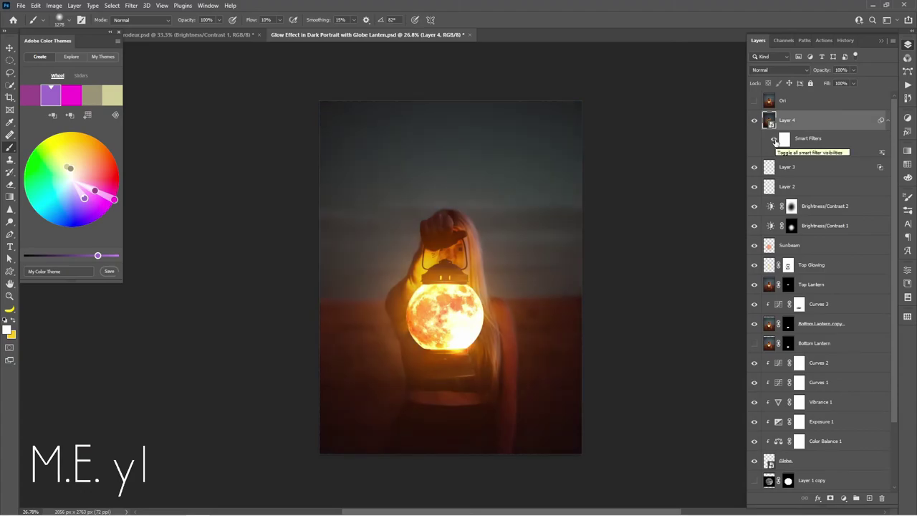
pyautogui.click(776, 141)
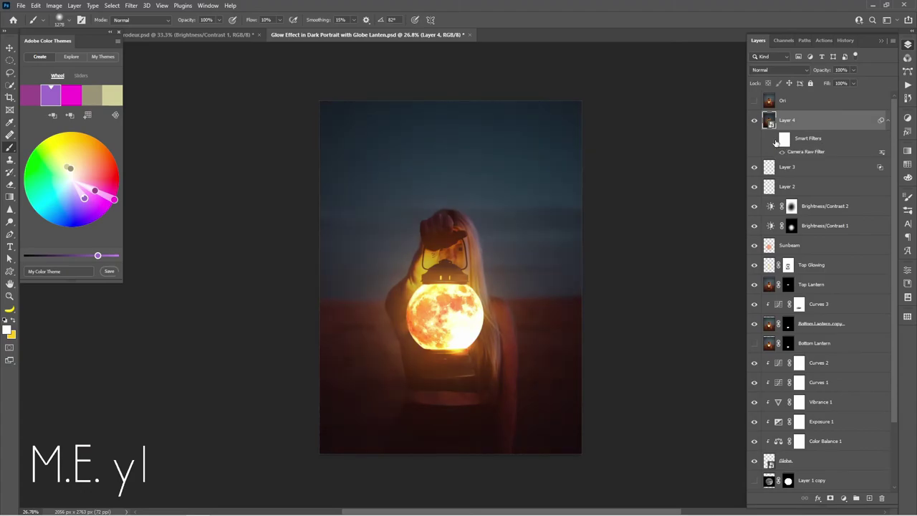
pyautogui.click(775, 142)
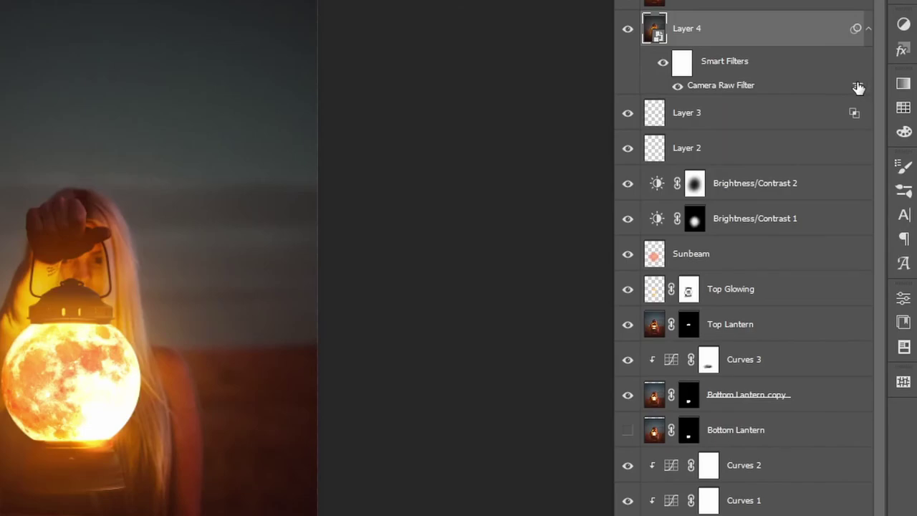
# Set the Camera Raw smart filter's blending opacity to about 85%, comparing against 0% in the preview.
pyautogui.doubleClick(858, 84)
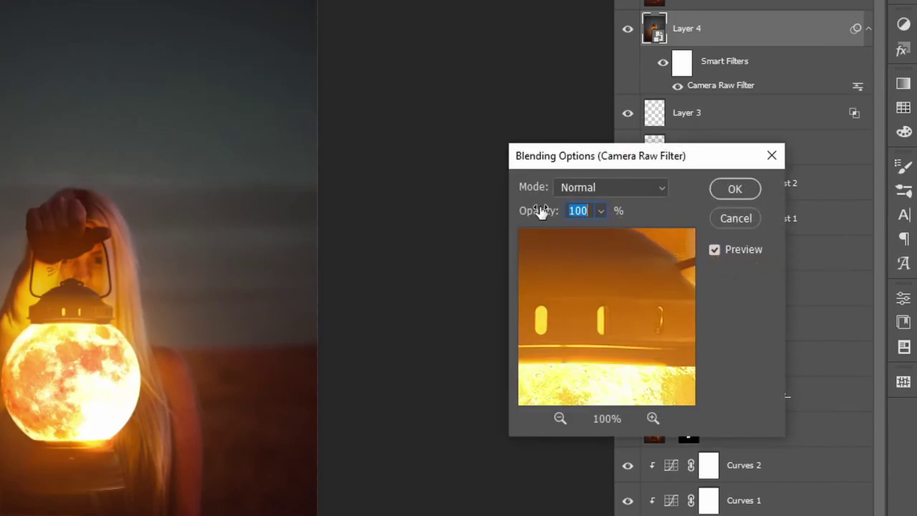
pyautogui.moveTo(559, 217); pyautogui.dragTo(528, 212)
pyautogui.click(560, 420)
pyautogui.click(560, 420)
pyautogui.click(560, 420)
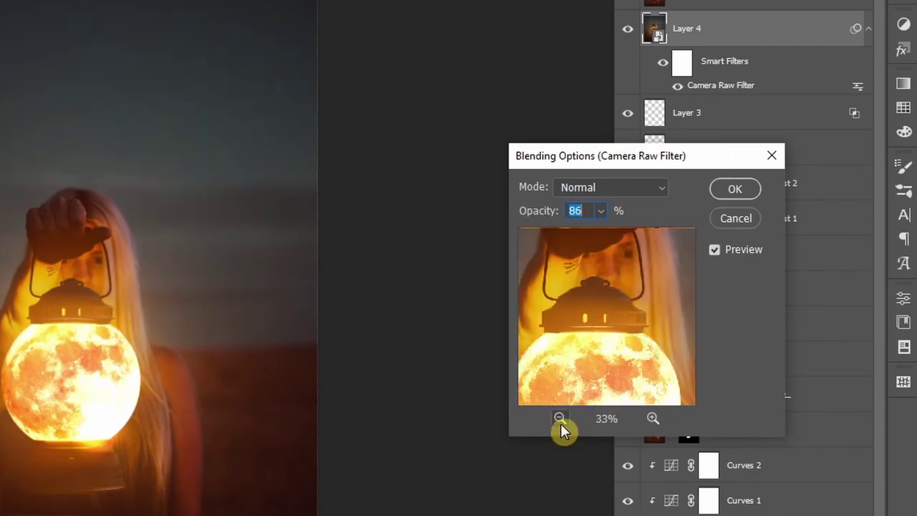
pyautogui.click(561, 419)
pyautogui.moveTo(595, 315); pyautogui.dragTo(594, 305)
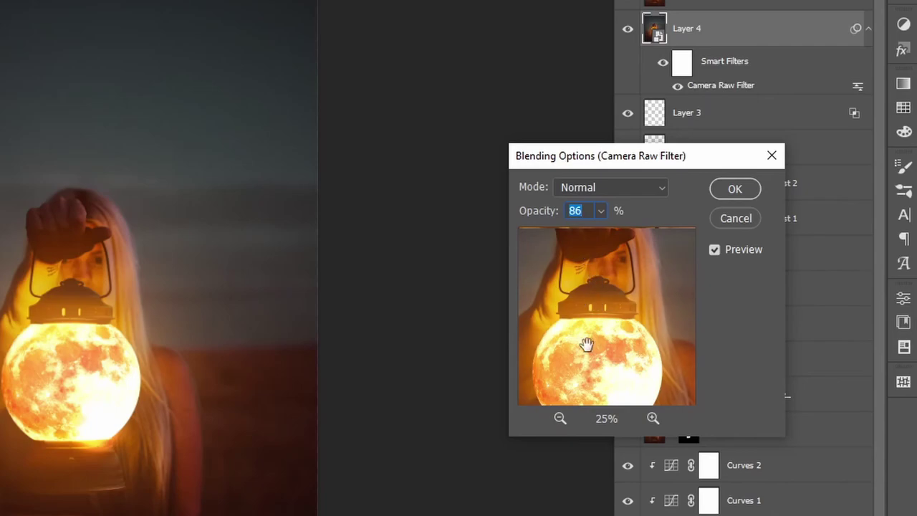
pyautogui.click(560, 419)
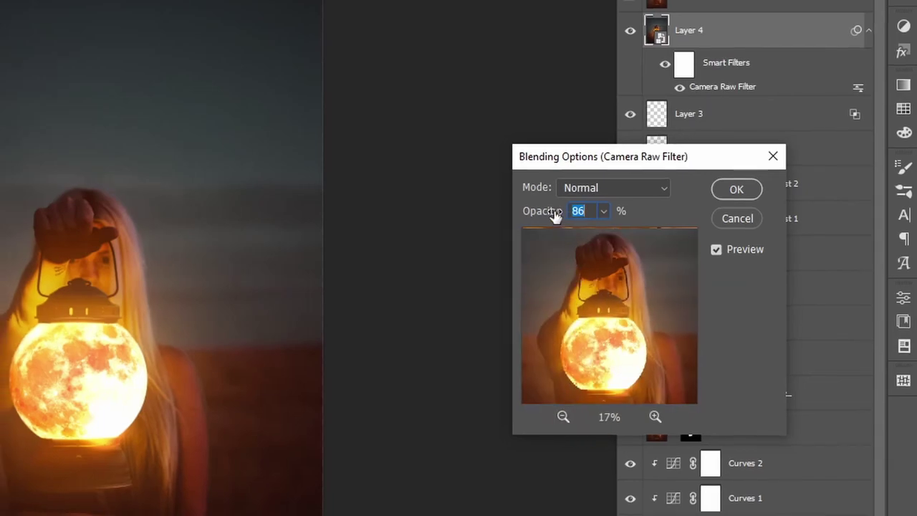
pyautogui.moveTo(552, 211); pyautogui.dragTo(471, 215)
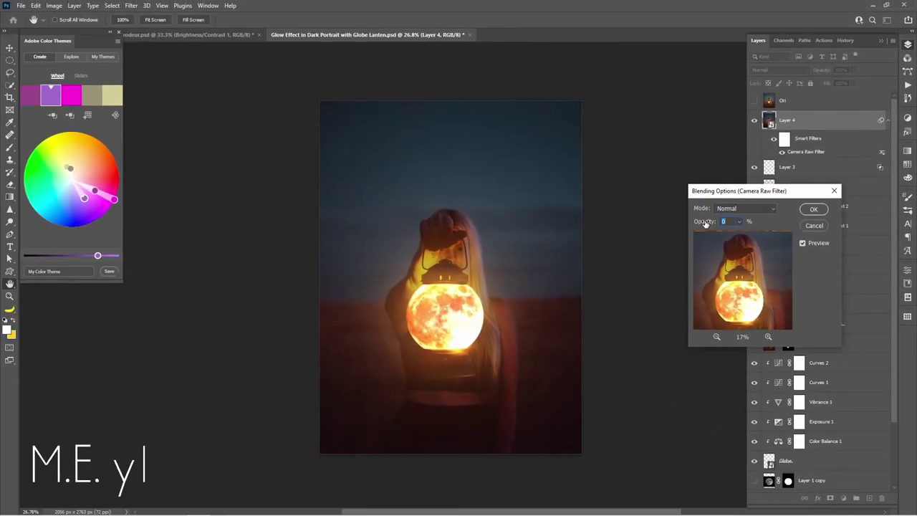
pyautogui.moveTo(690, 223)
pyautogui.mouseDown()
pyautogui.moveTo(724, 221)
pyautogui.moveTo(705, 225)
pyautogui.mouseUp()
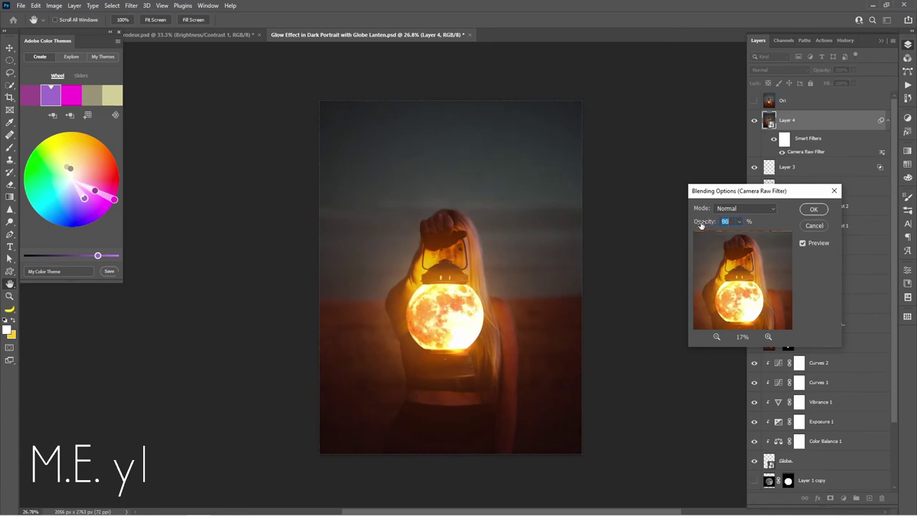
pyautogui.click(813, 210)
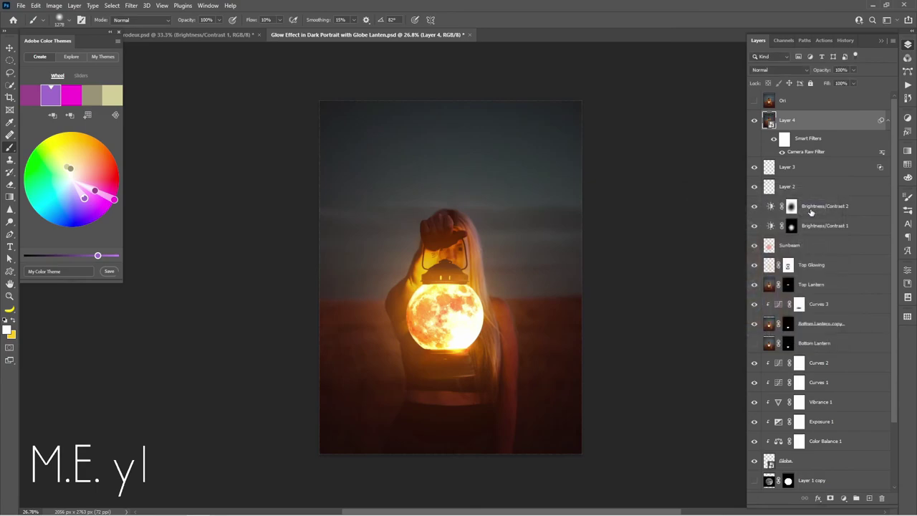
pyautogui.click(775, 141)
pyautogui.click(774, 140)
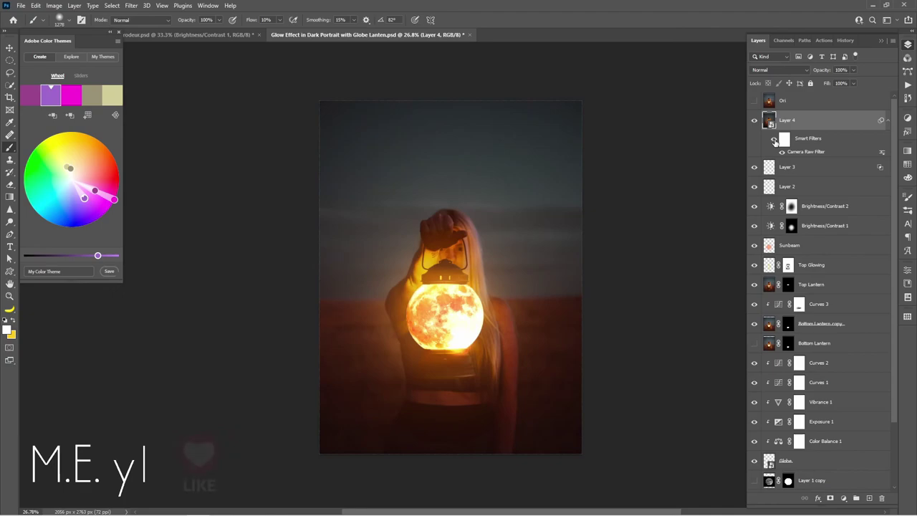
pyautogui.click(754, 101)
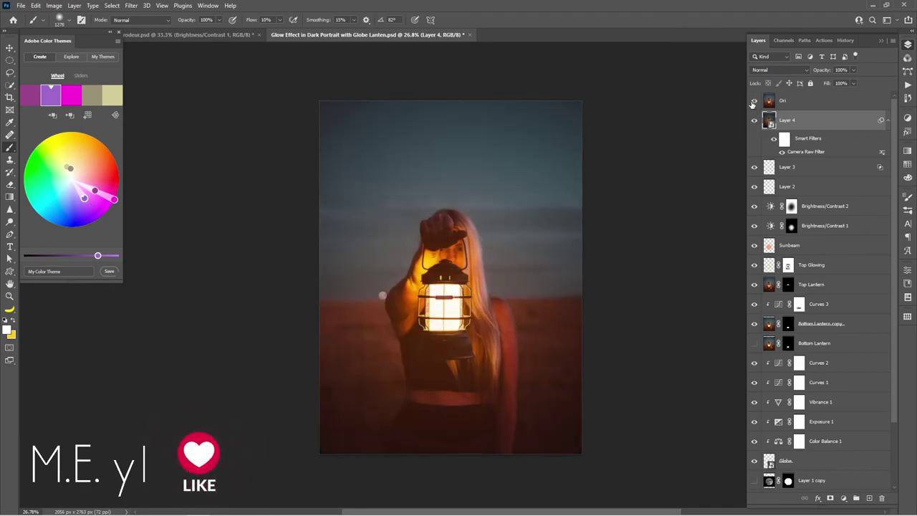
pyautogui.click(754, 102)
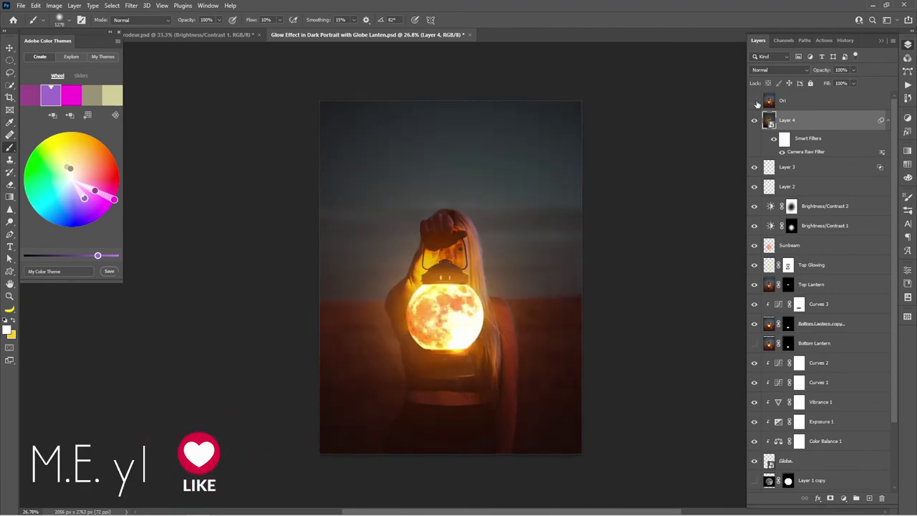
pyautogui.click(755, 102)
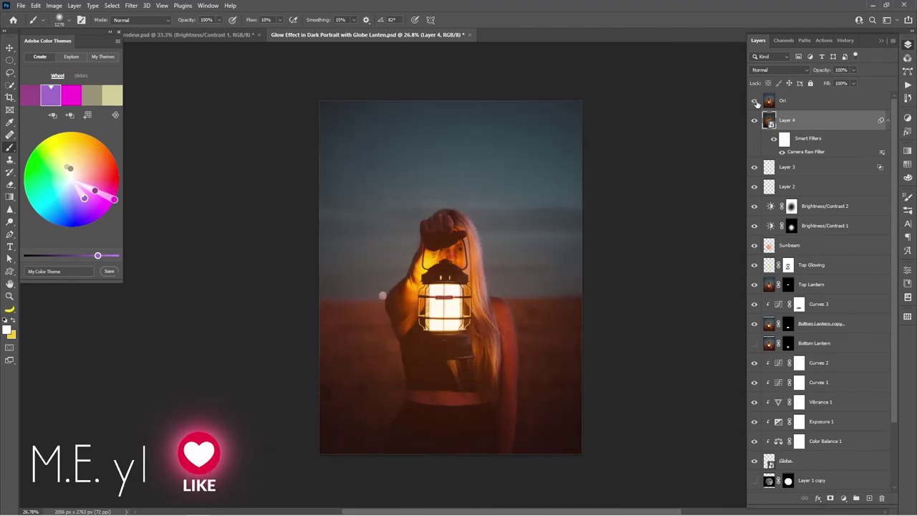
pyautogui.click(756, 103)
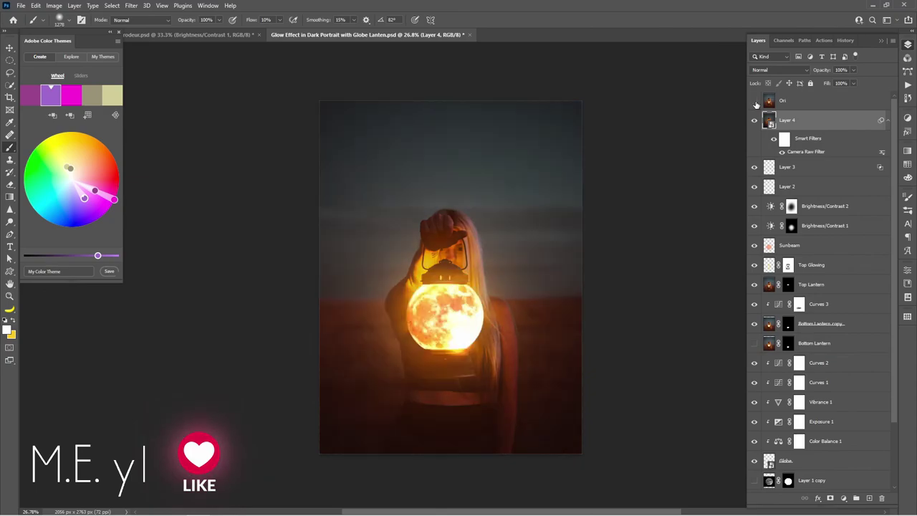